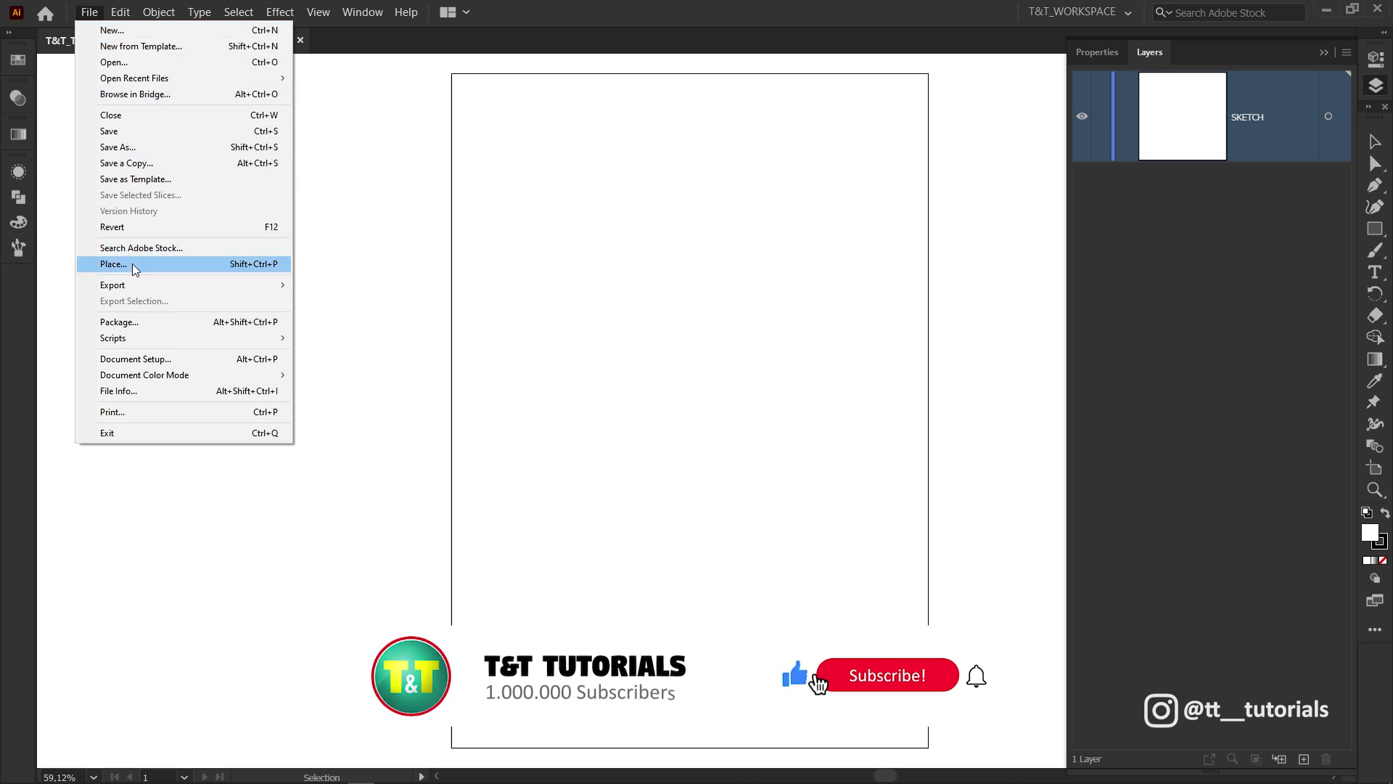
Place the pencil sketch and set it to Multiply at 93% opacity.
{"action": "left_click", "coordinate": [206, 264]}
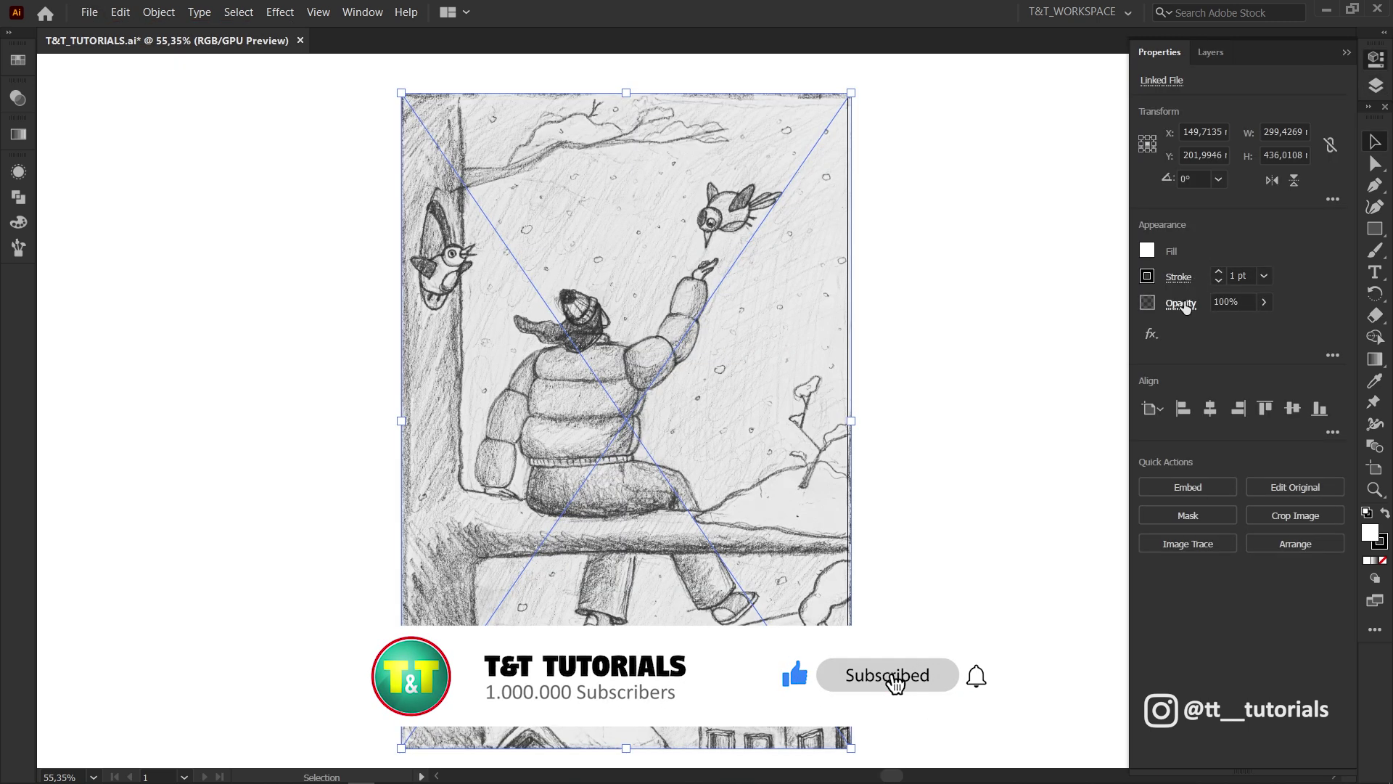
{"action": "left_click", "coordinate": [1180, 304]}
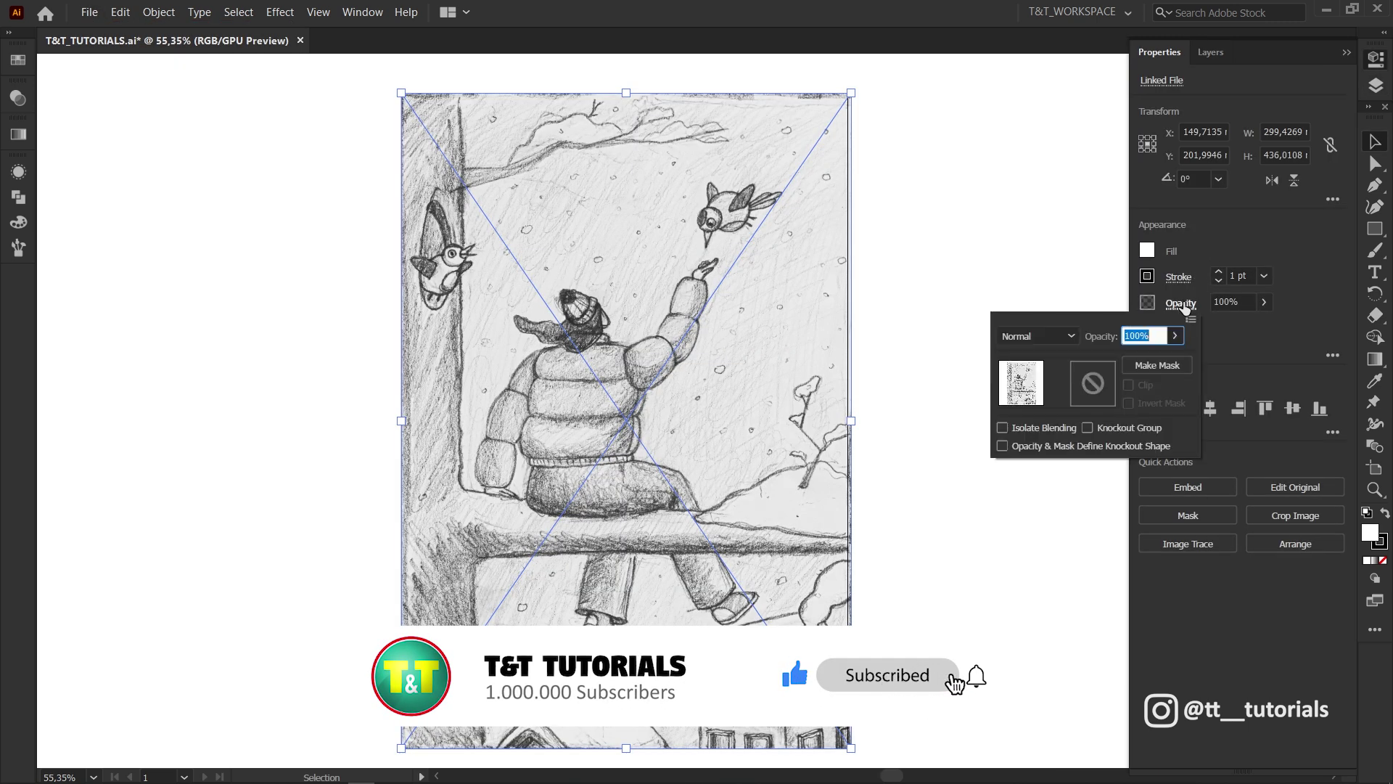
{"action": "left_click", "coordinate": [1062, 337]}
{"action": "left_click", "coordinate": [1057, 398]}
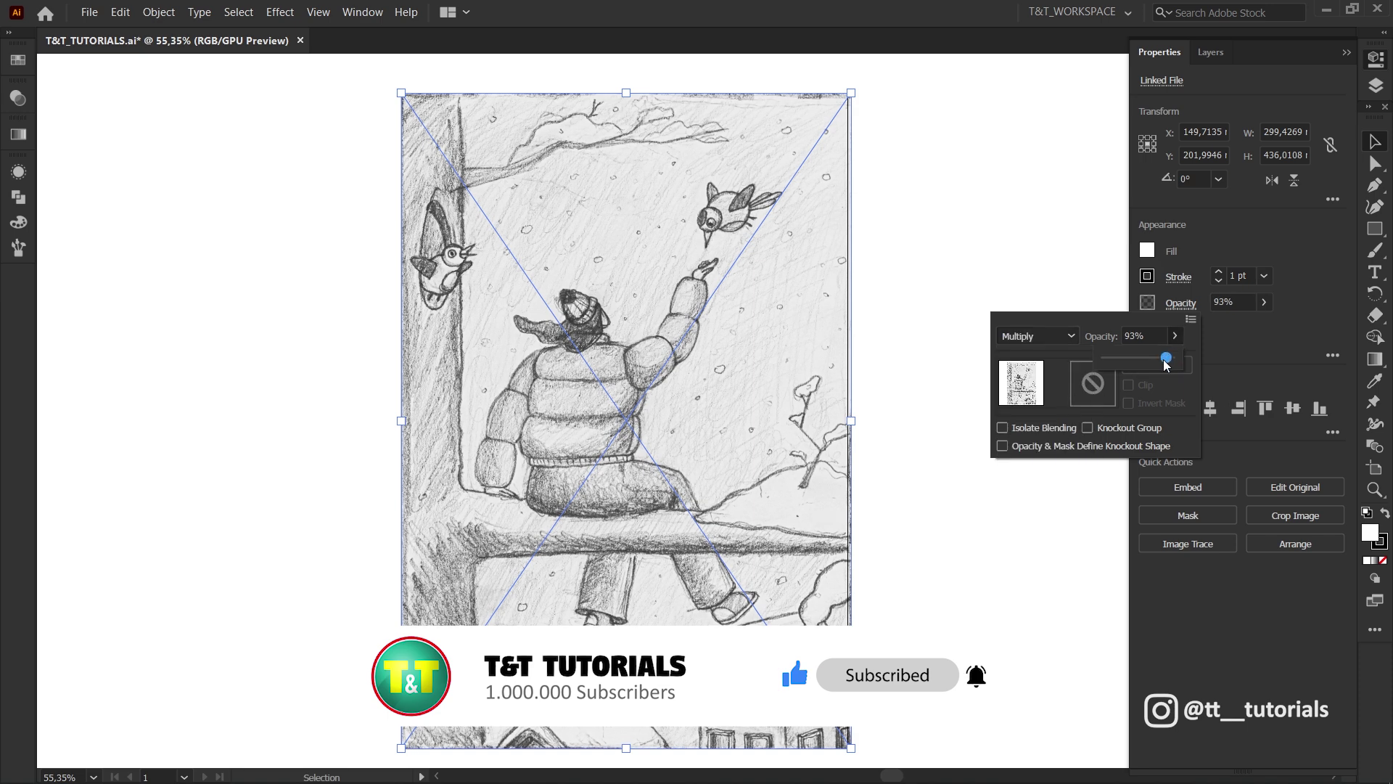
Lock the SKETCH layer and add a new empty layer above it.
{"action": "left_click", "coordinate": [1209, 52]}
{"action": "left_click", "coordinate": [1101, 117]}
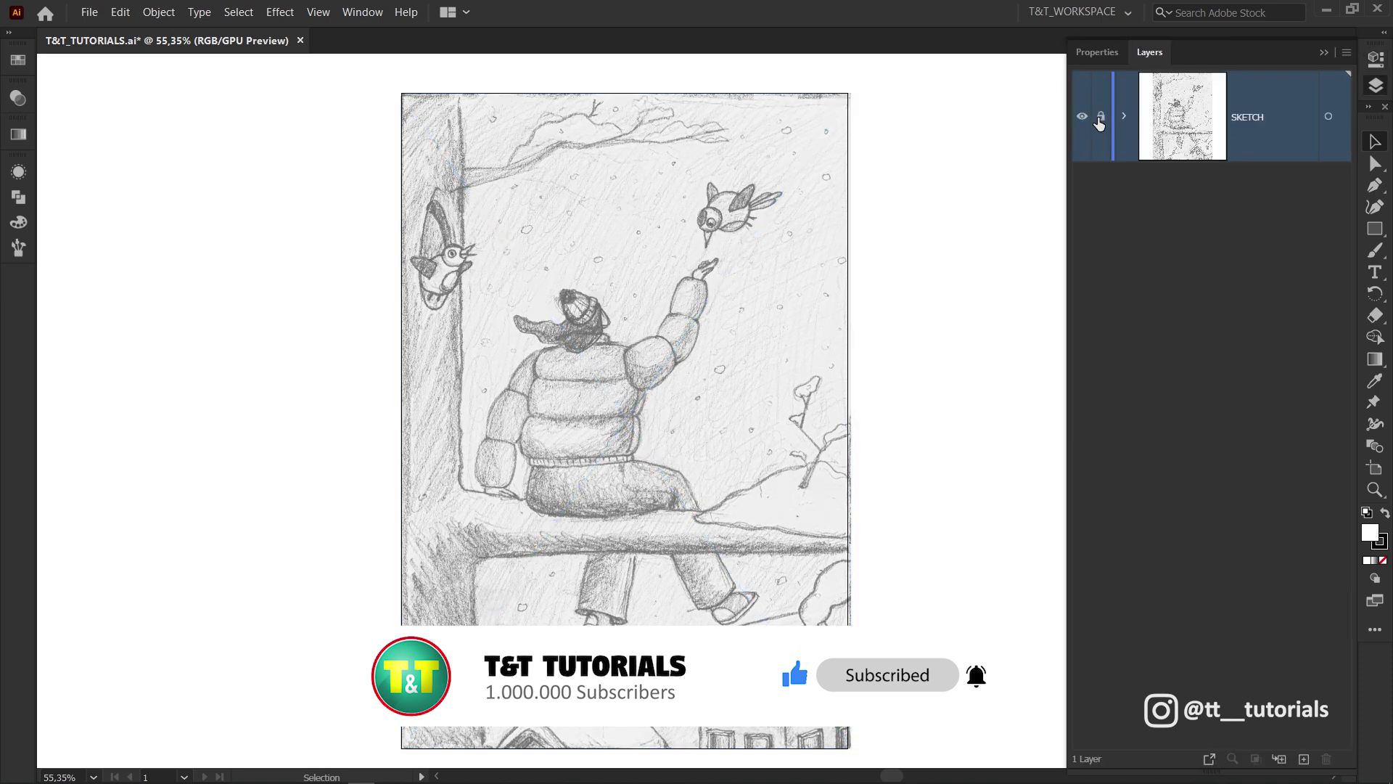
{"action": "left_click", "coordinate": [1303, 758]}
Move the new layer beneath SKETCH and trace the jacket's left outline.
{"action": "left_click_drag", "start_coordinate": [1287, 222], "coordinate": [1271, 195]}
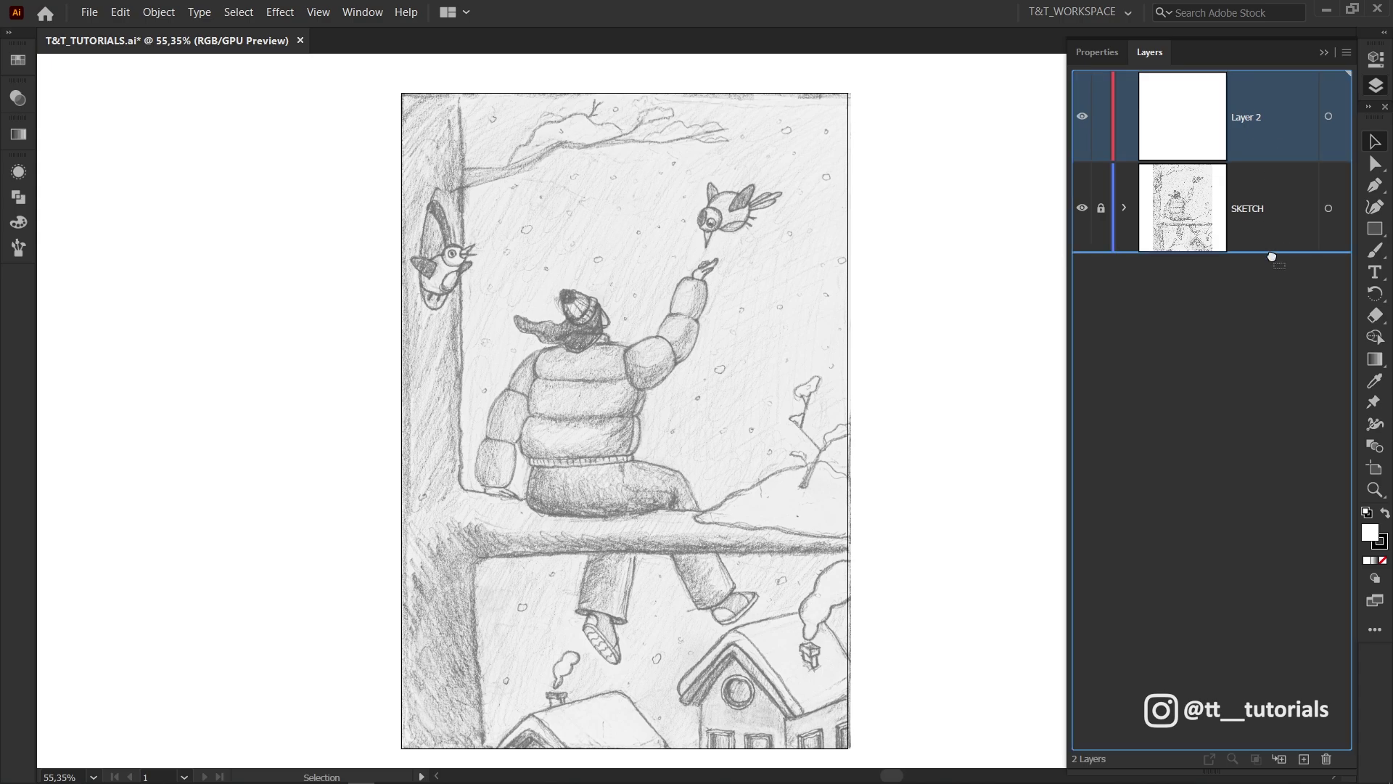
{"action": "left_click_drag", "start_coordinate": [1271, 257], "coordinate": [1272, 259]}
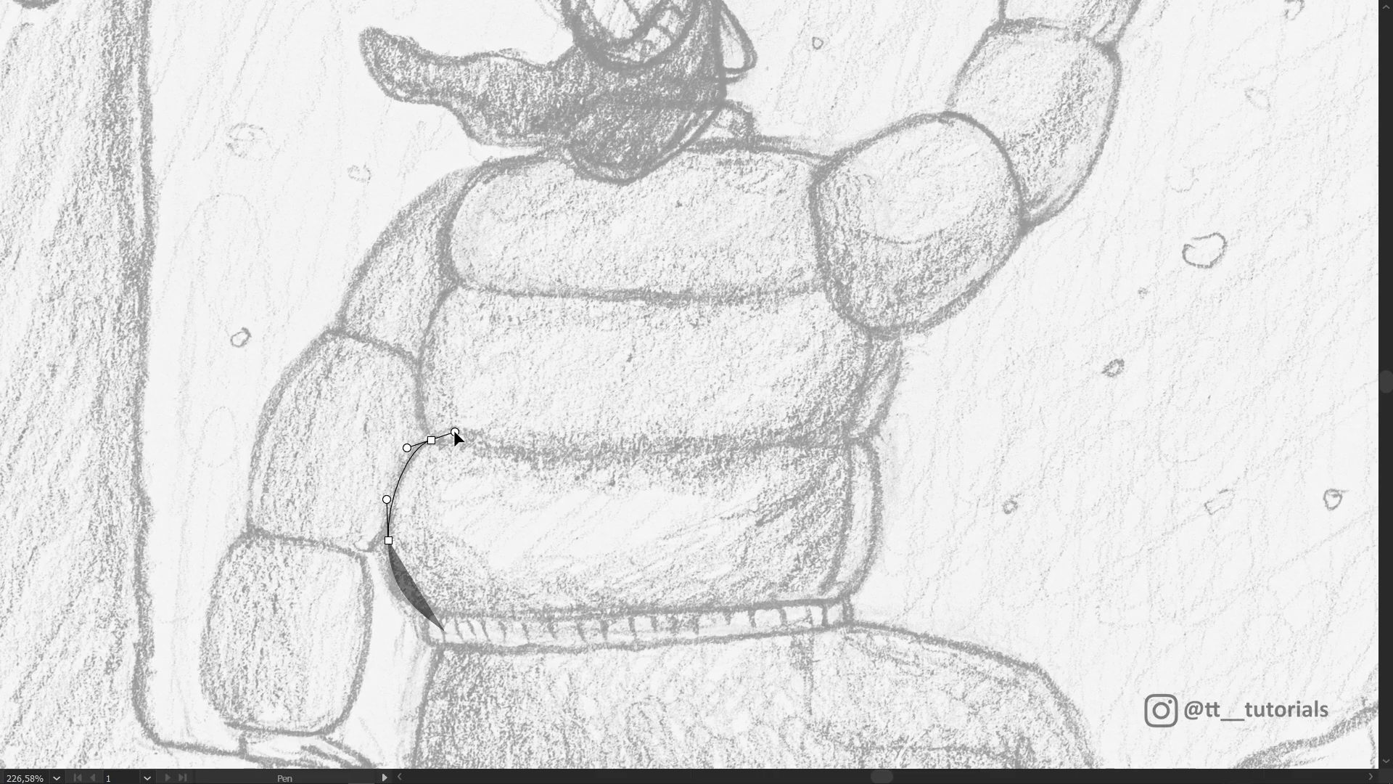
{"action": "left_click_drag", "start_coordinate": [455, 433], "coordinate": [429, 360]}
{"action": "left_click_drag", "start_coordinate": [492, 260], "coordinate": [441, 244]}
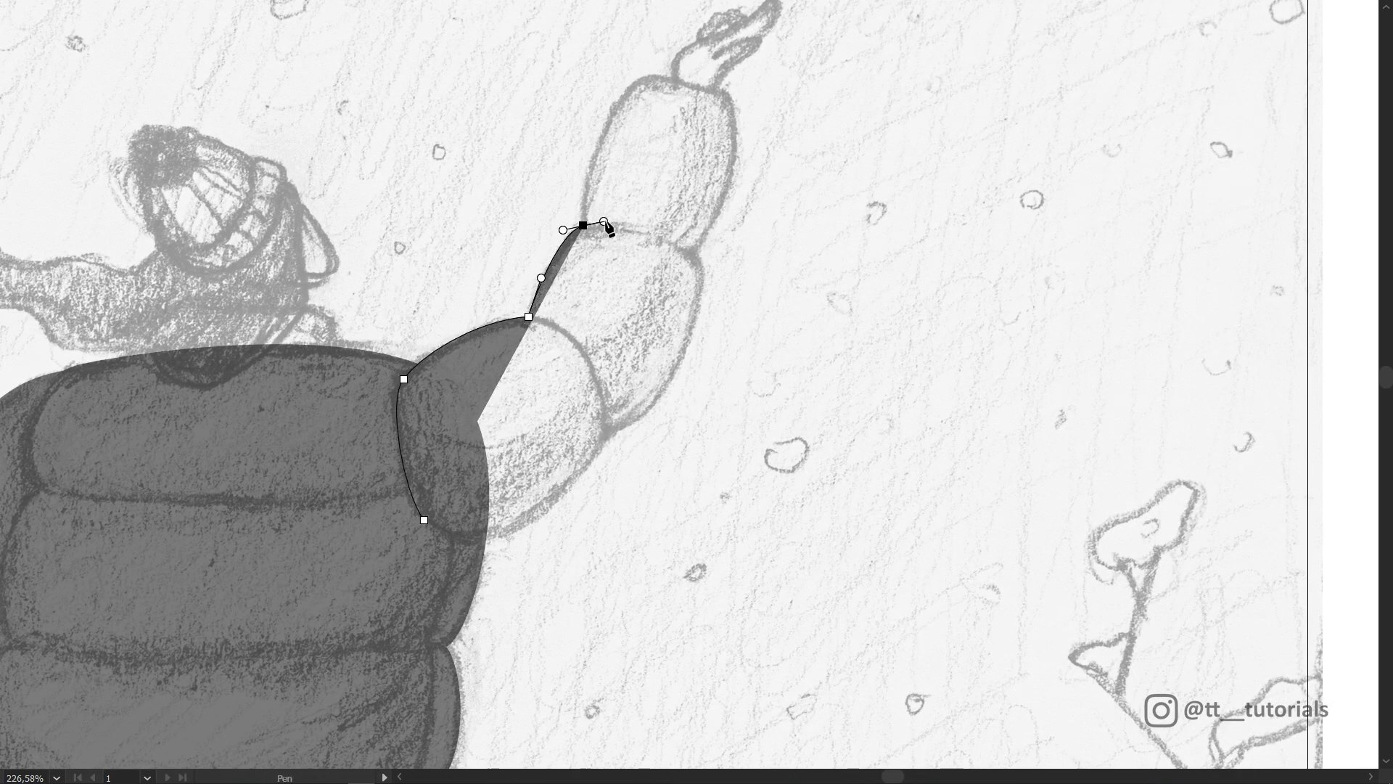
Trace the raised arm's sleeve, from its rounded top down the outer edge.
{"action": "left_click_drag", "start_coordinate": [608, 227], "coordinate": [581, 301]}
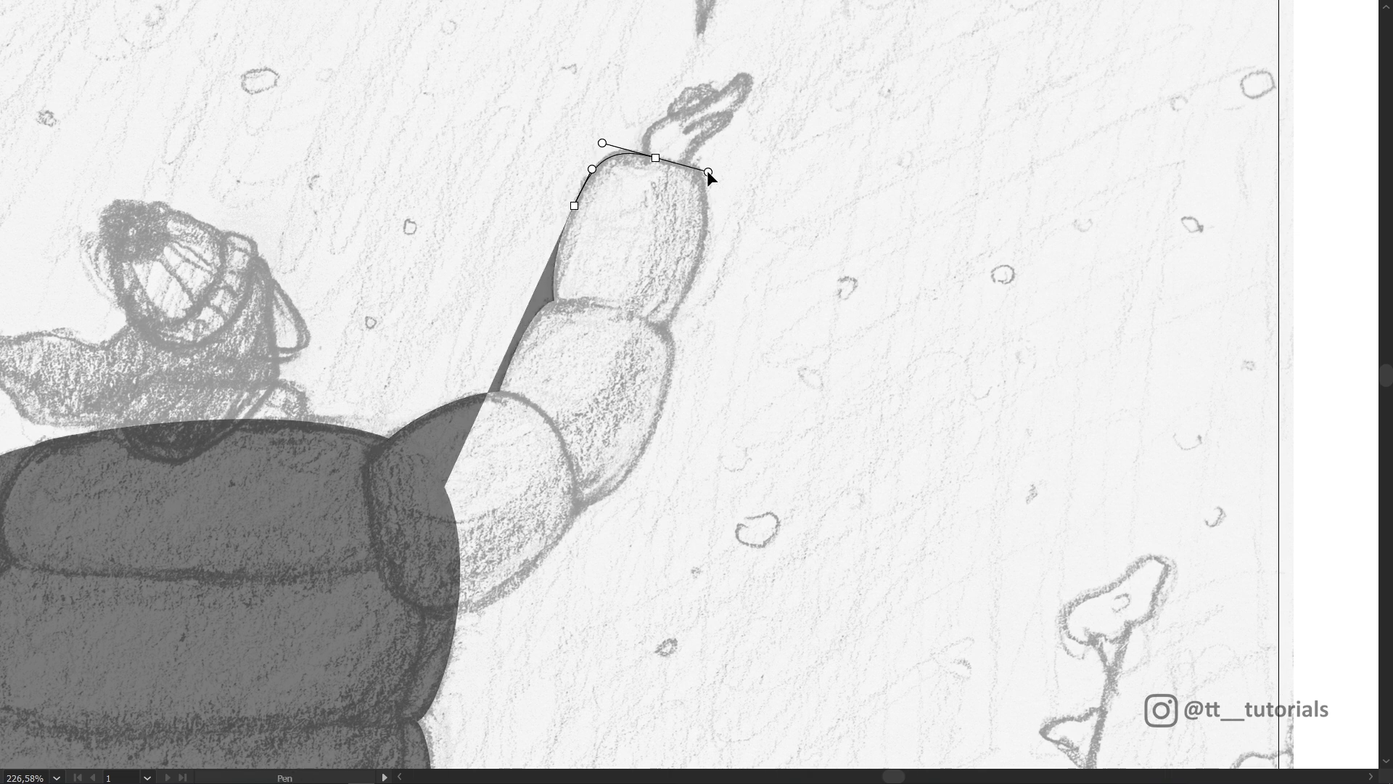
{"action": "left_click_drag", "start_coordinate": [706, 230], "coordinate": [698, 274]}
{"action": "left_click_drag", "start_coordinate": [664, 328], "coordinate": [682, 358]}
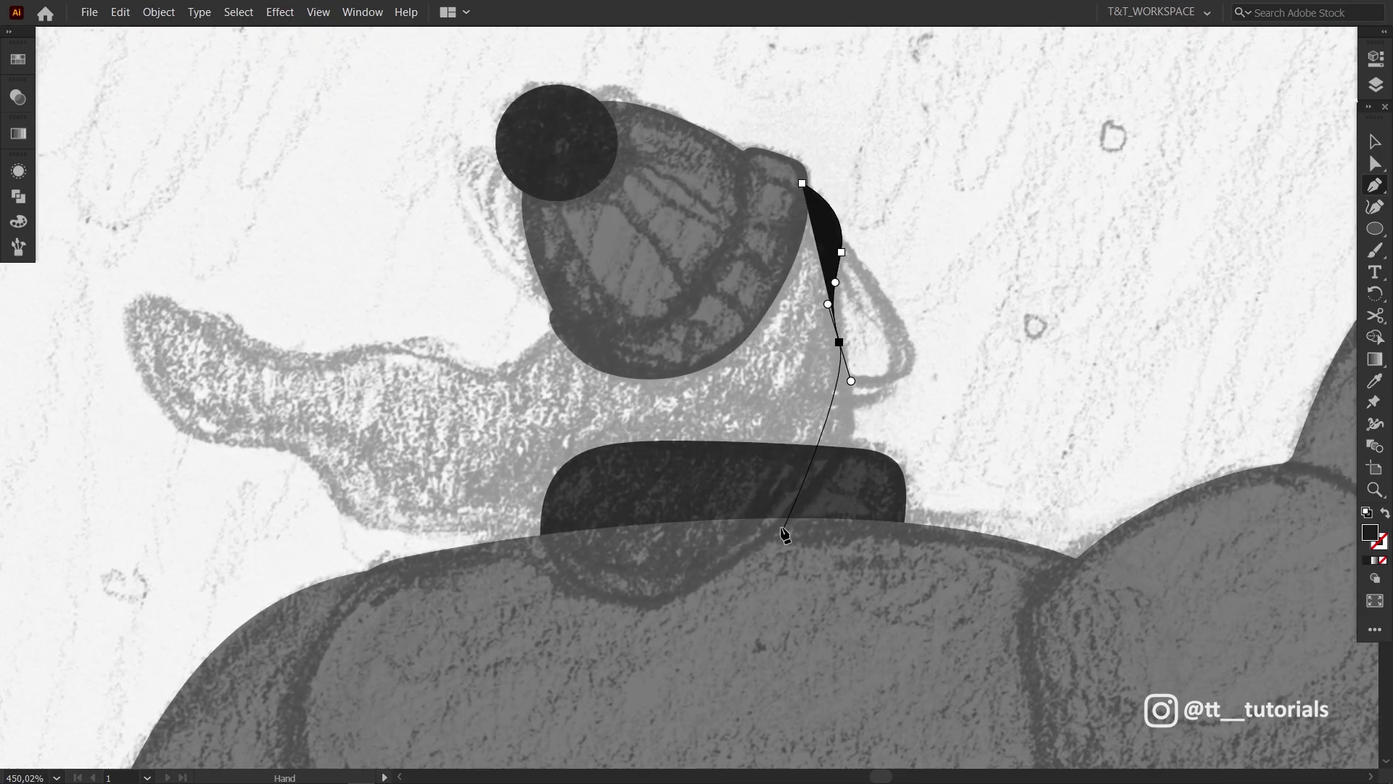
Trace the flowing hair, send it behind the hat, and start the boot outline.
{"action": "left_click_drag", "start_coordinate": [776, 527], "coordinate": [879, 446]}
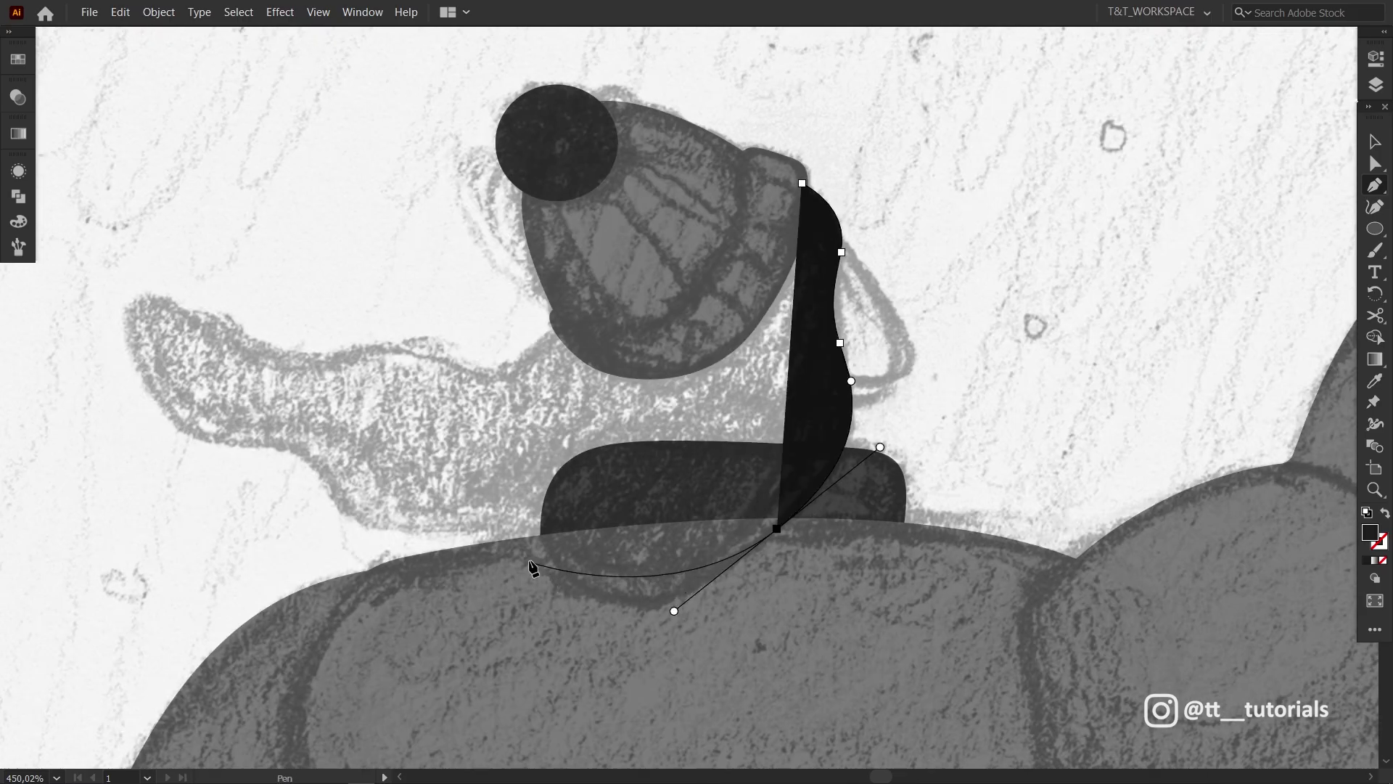
{"action": "left_click_drag", "start_coordinate": [475, 533], "coordinate": [455, 526]}
{"action": "left_click_drag", "start_coordinate": [334, 489], "coordinate": [305, 473]}
{"action": "left_click_drag", "start_coordinate": [239, 444], "coordinate": [201, 436]}
{"action": "left_click", "coordinate": [133, 362]}
{"action": "left_click", "coordinate": [183, 300]}
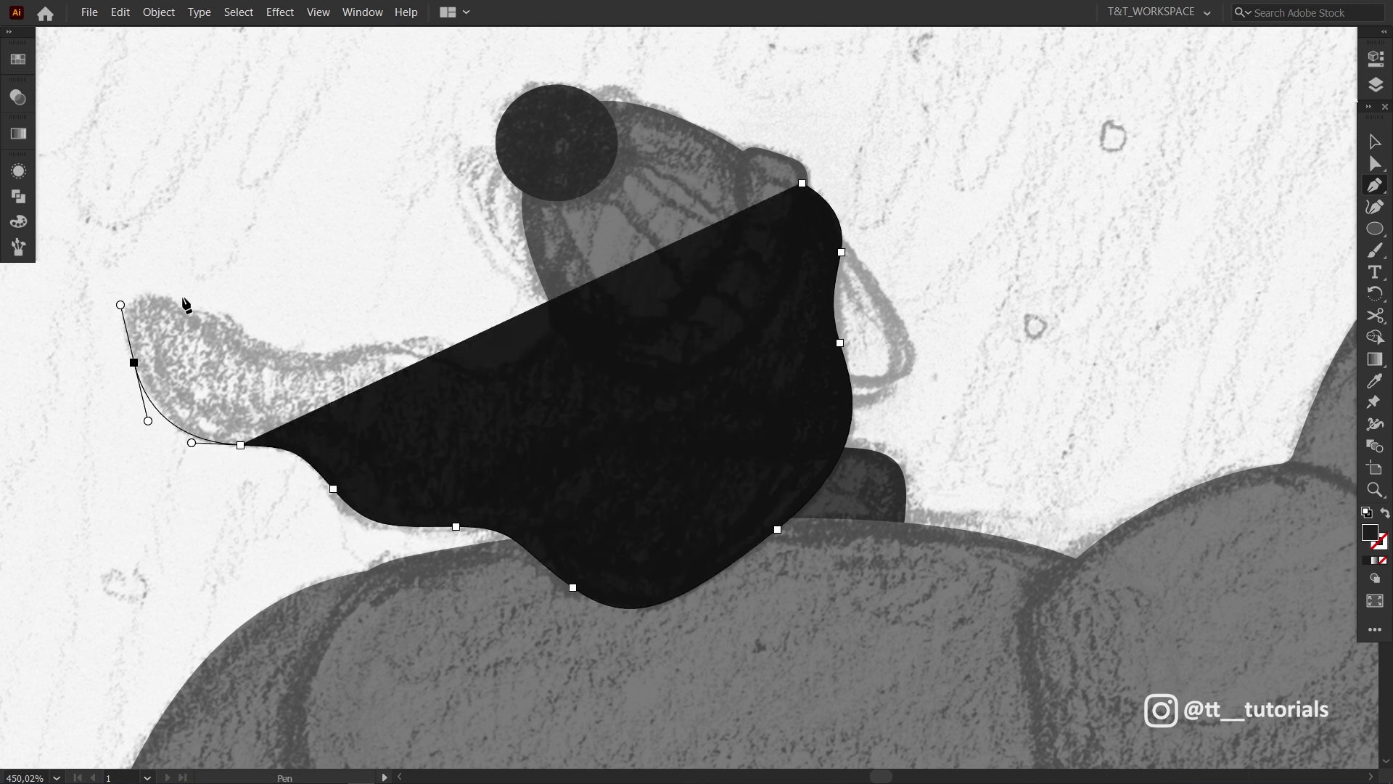
{"action": "left_click_drag", "start_coordinate": [341, 357], "coordinate": [473, 372]}
{"action": "left_click", "coordinate": [473, 370]}
{"action": "left_click_drag", "start_coordinate": [571, 312], "coordinate": [604, 299]}
{"action": "key", "text": "v"}
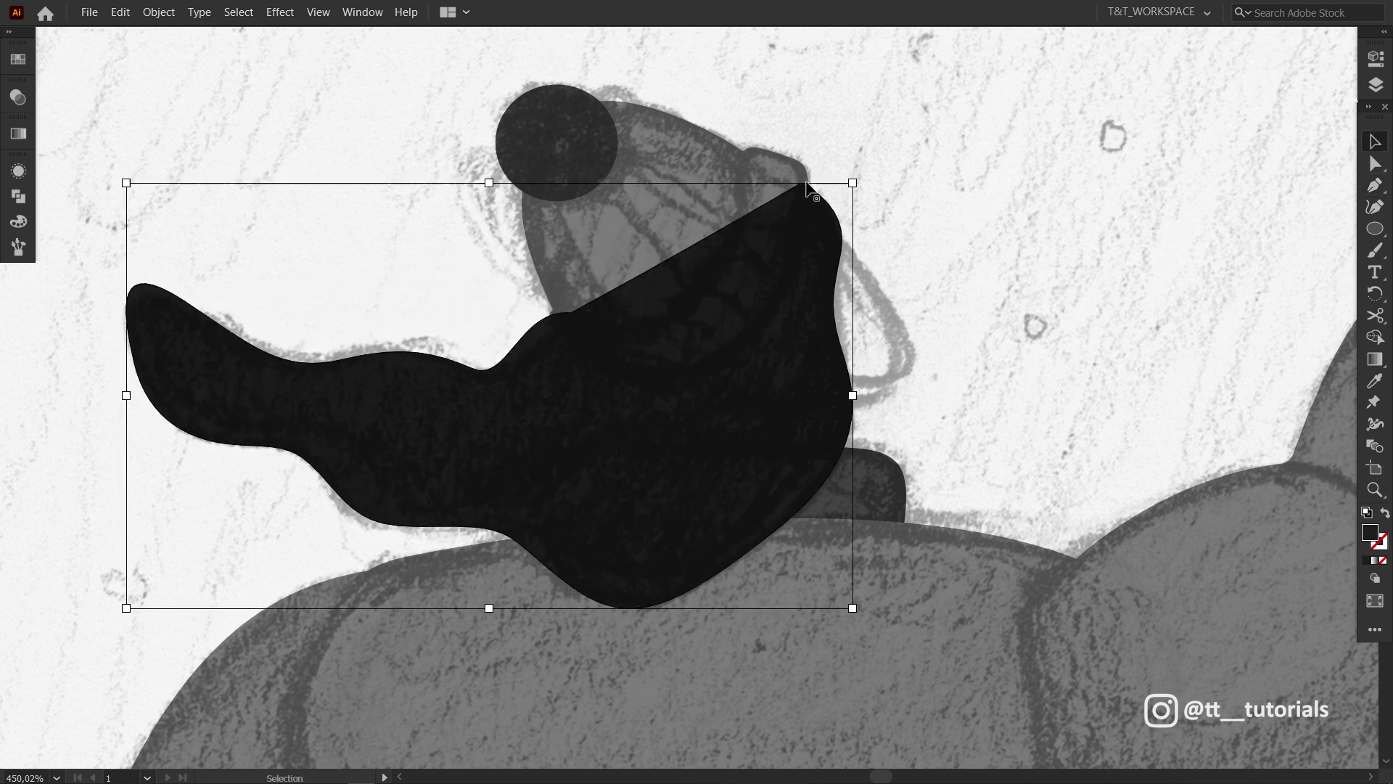
{"action": "key", "text": "ctrl+["}
{"action": "key", "text": "ctrl+shift+a"}
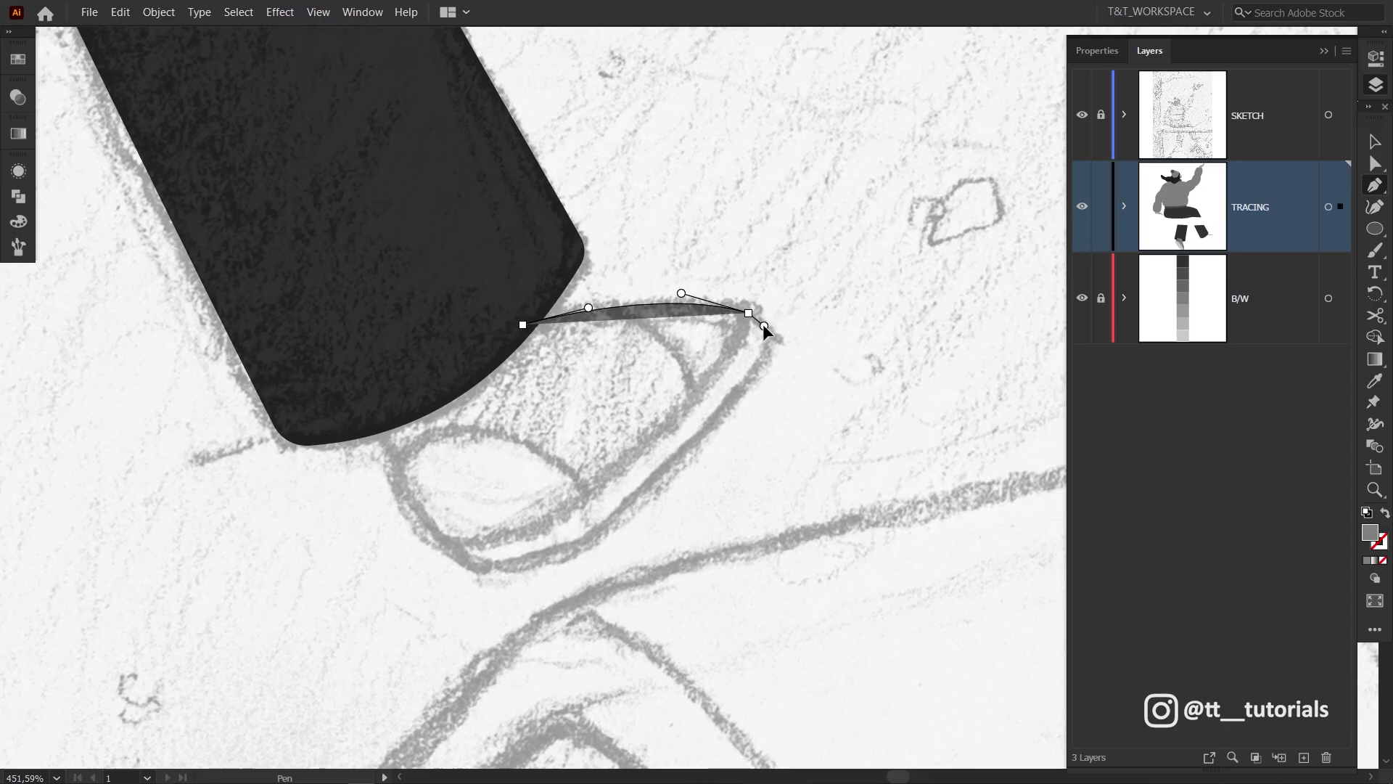
{"action": "left_click_drag", "start_coordinate": [663, 474], "coordinate": [589, 542]}
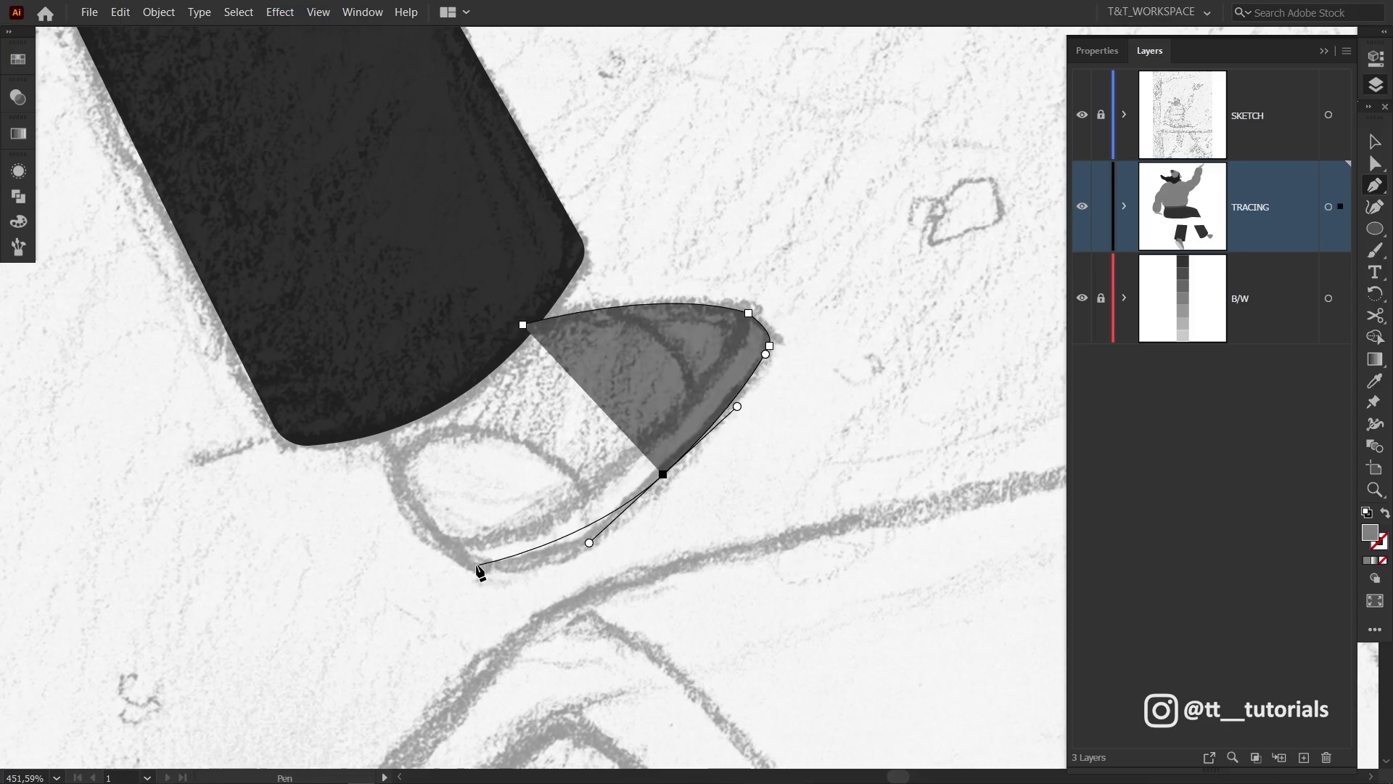
Close the boot shape and draw circles for the bird's body and head.
{"action": "left_click", "coordinate": [419, 568]}
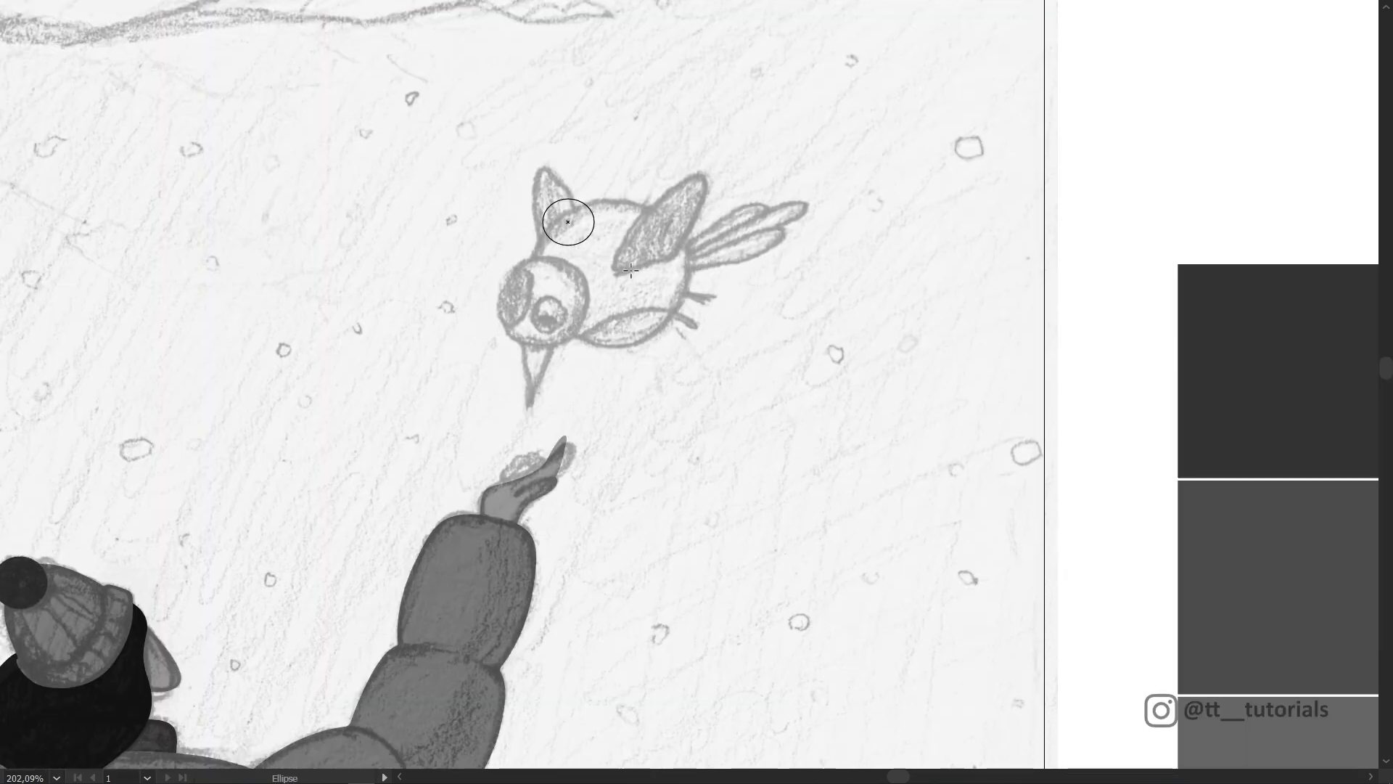
{"action": "left_click_drag", "start_coordinate": [686, 344], "coordinate": [686, 346]}
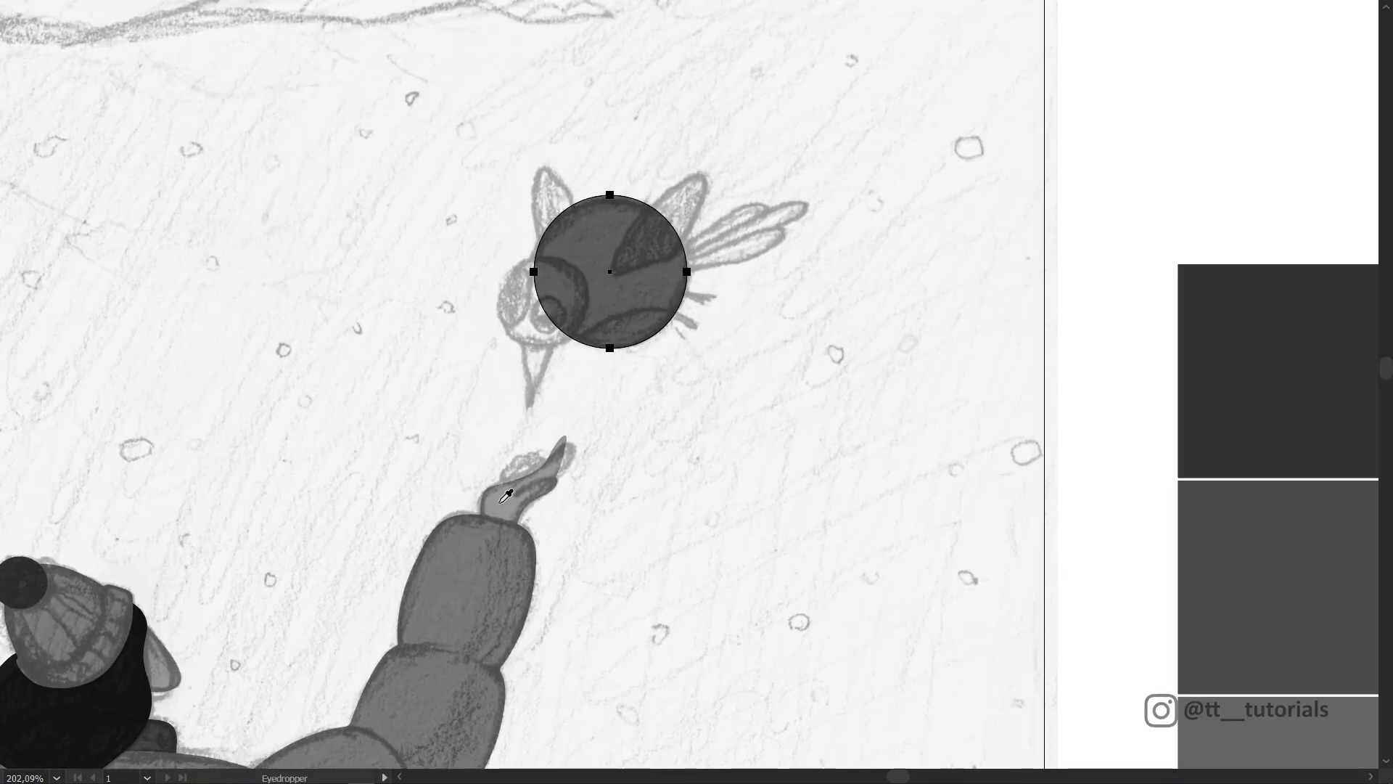
{"action": "scroll", "coordinate": [578, 277], "scroll_direction": "up", "scroll_amount": 2}
{"action": "mouse_move", "coordinate": [424, 430]}
{"action": "left_mouse_down"}
{"action": "mouse_move", "coordinate": [605, 249]}
{"action": "mouse_move", "coordinate": [456, 386]}
{"action": "left_mouse_up"}
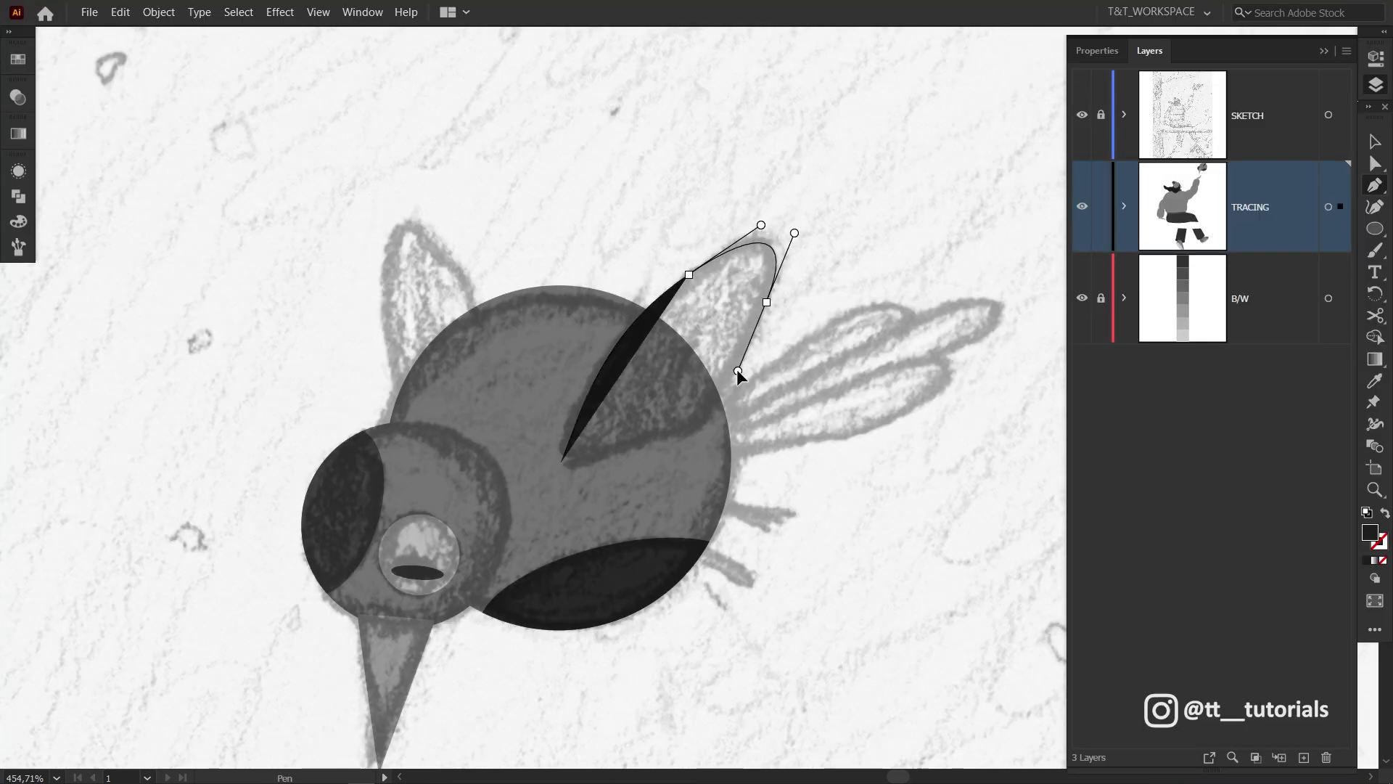
Trace the bird's wing as a closed filled shape.
{"action": "left_click_drag", "start_coordinate": [737, 370], "coordinate": [739, 374]}
{"action": "left_click", "coordinate": [700, 422]}
{"action": "left_click", "coordinate": [563, 457]}
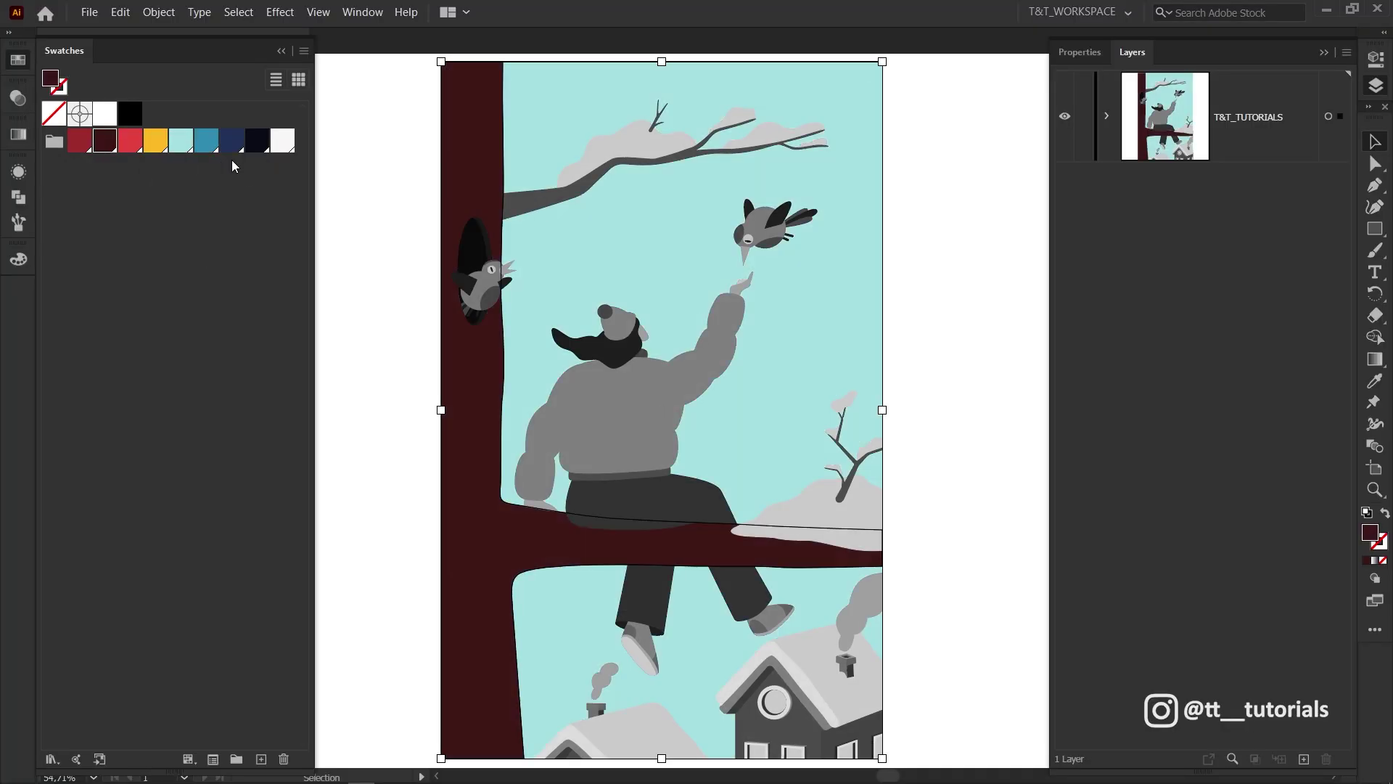
Colour the sweater red and select the trousers, hat, shoes and house for colouring.
{"action": "left_click", "coordinate": [730, 591]}
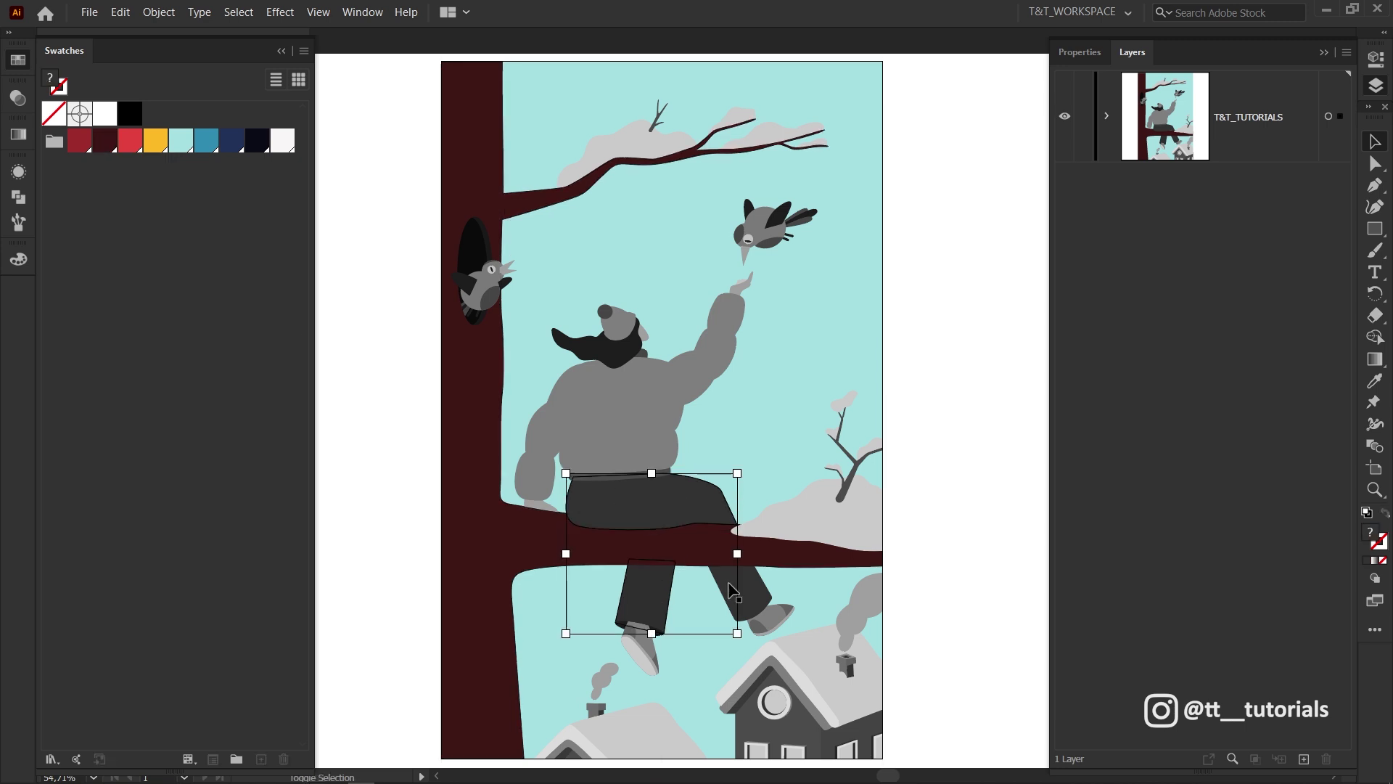
{"action": "left_click", "coordinate": [622, 406]}
{"action": "left_click", "coordinate": [130, 140]}
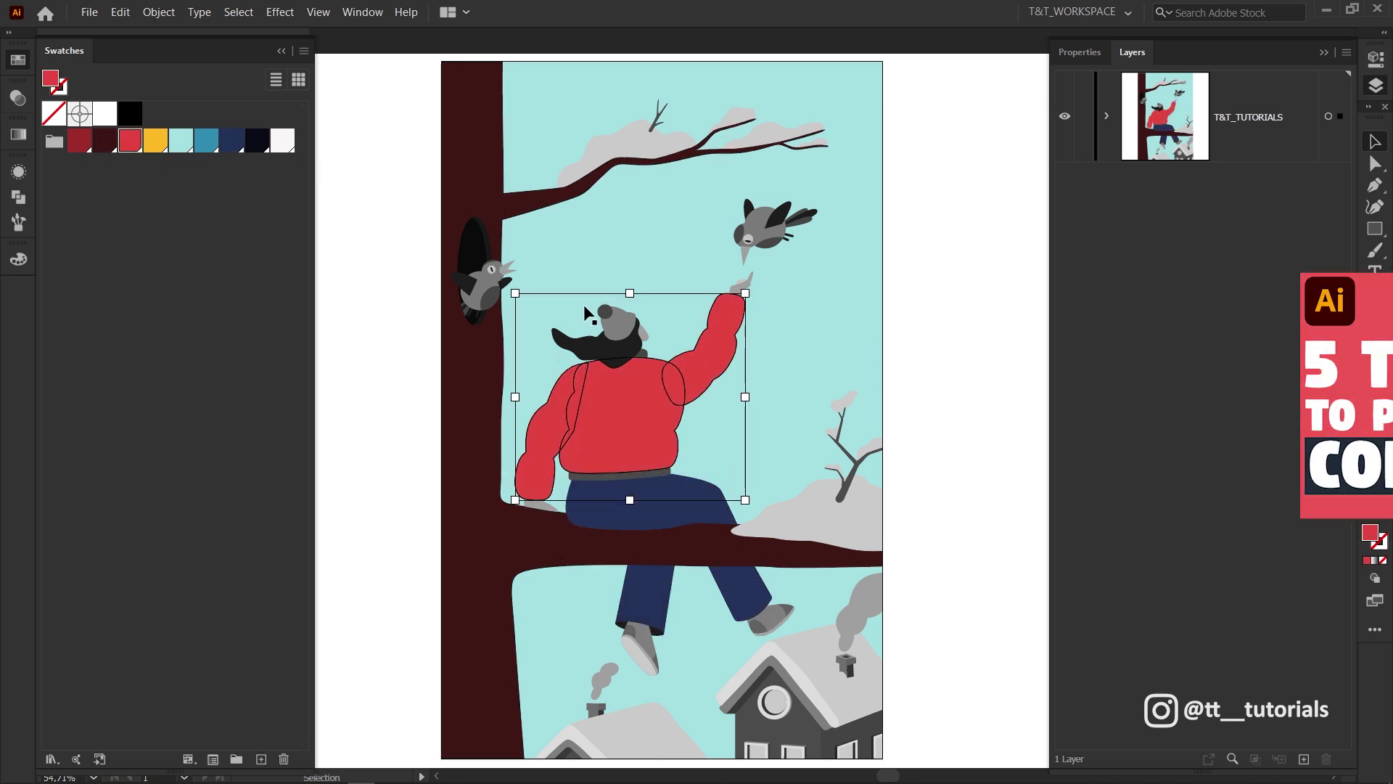
{"action": "left_click", "coordinate": [772, 622]}
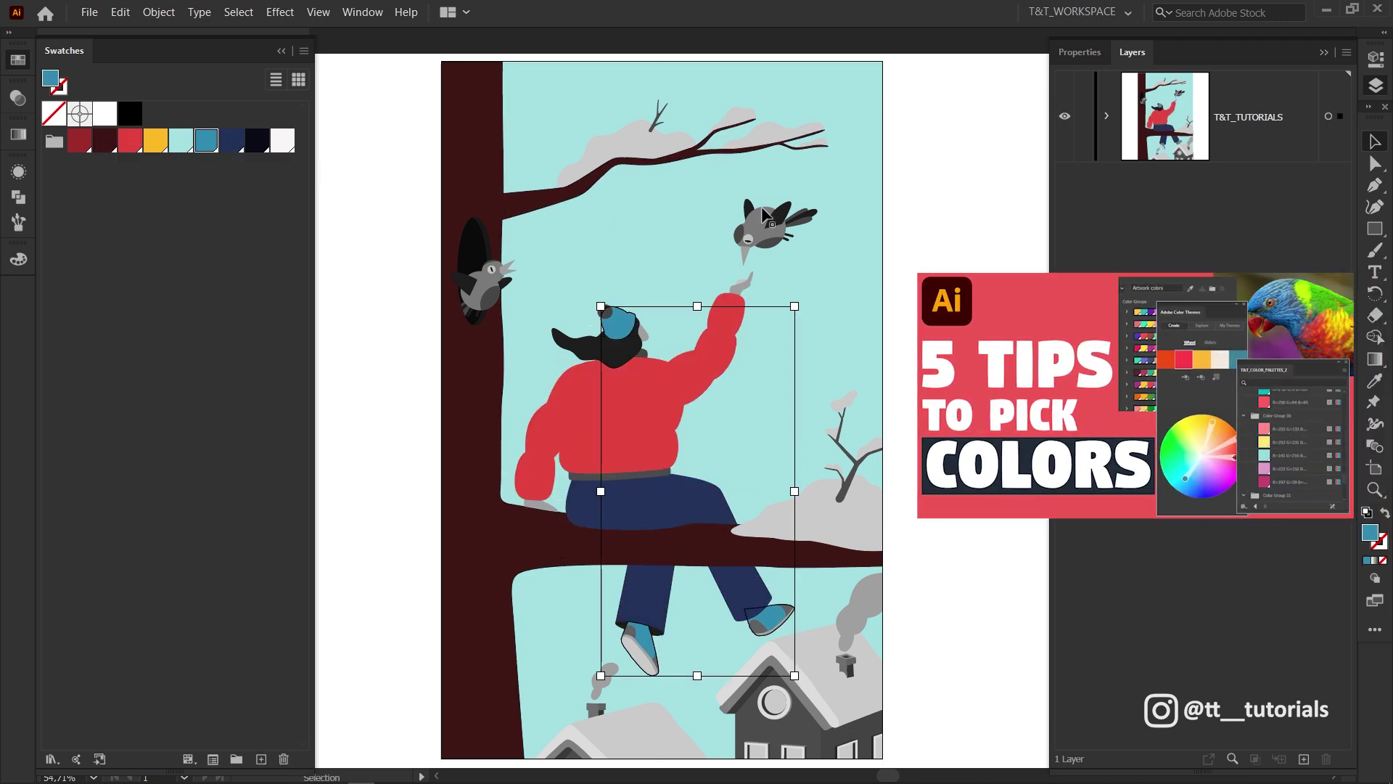
{"action": "left_click", "coordinate": [732, 738]}
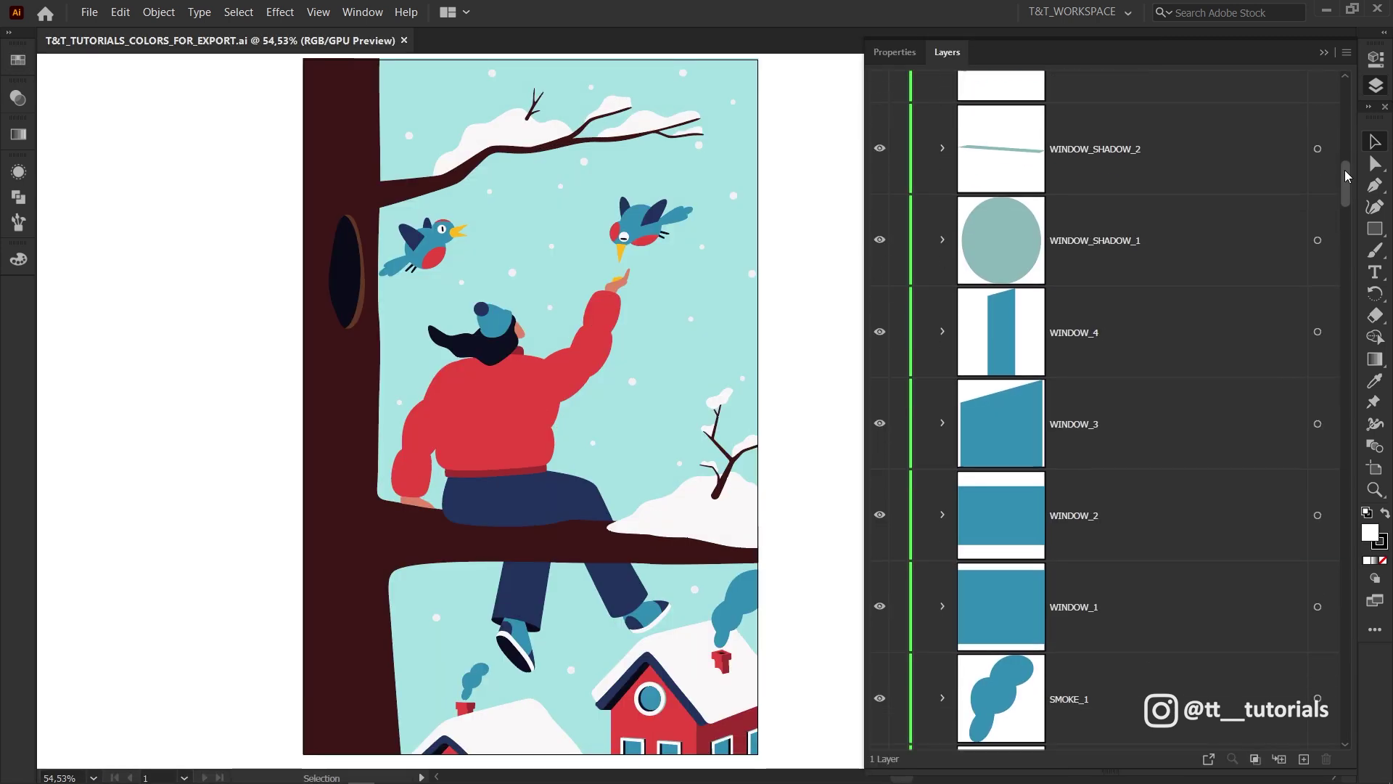
{"action": "left_click_drag", "start_coordinate": [1344, 170], "coordinate": [1331, 210]}
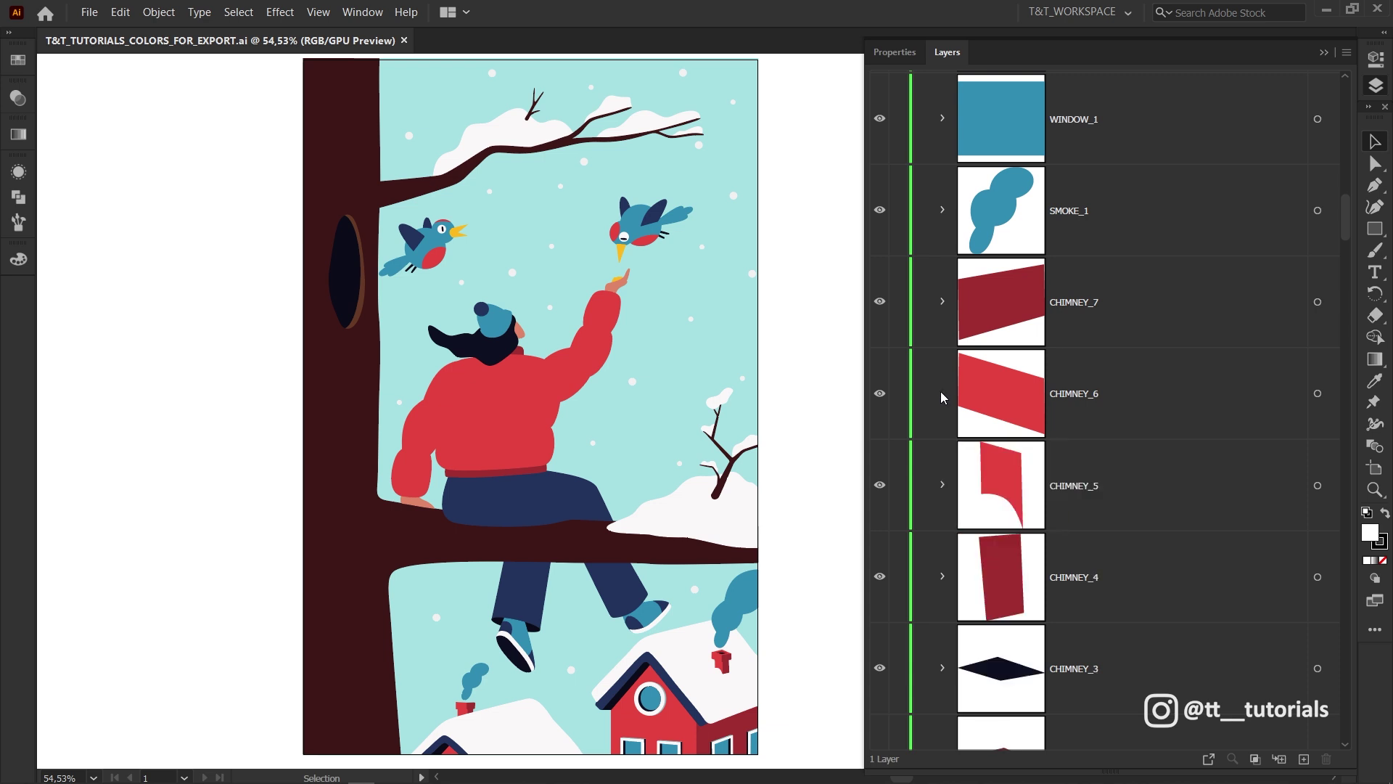
{"action": "left_click_drag", "start_coordinate": [1346, 218], "coordinate": [1335, 306]}
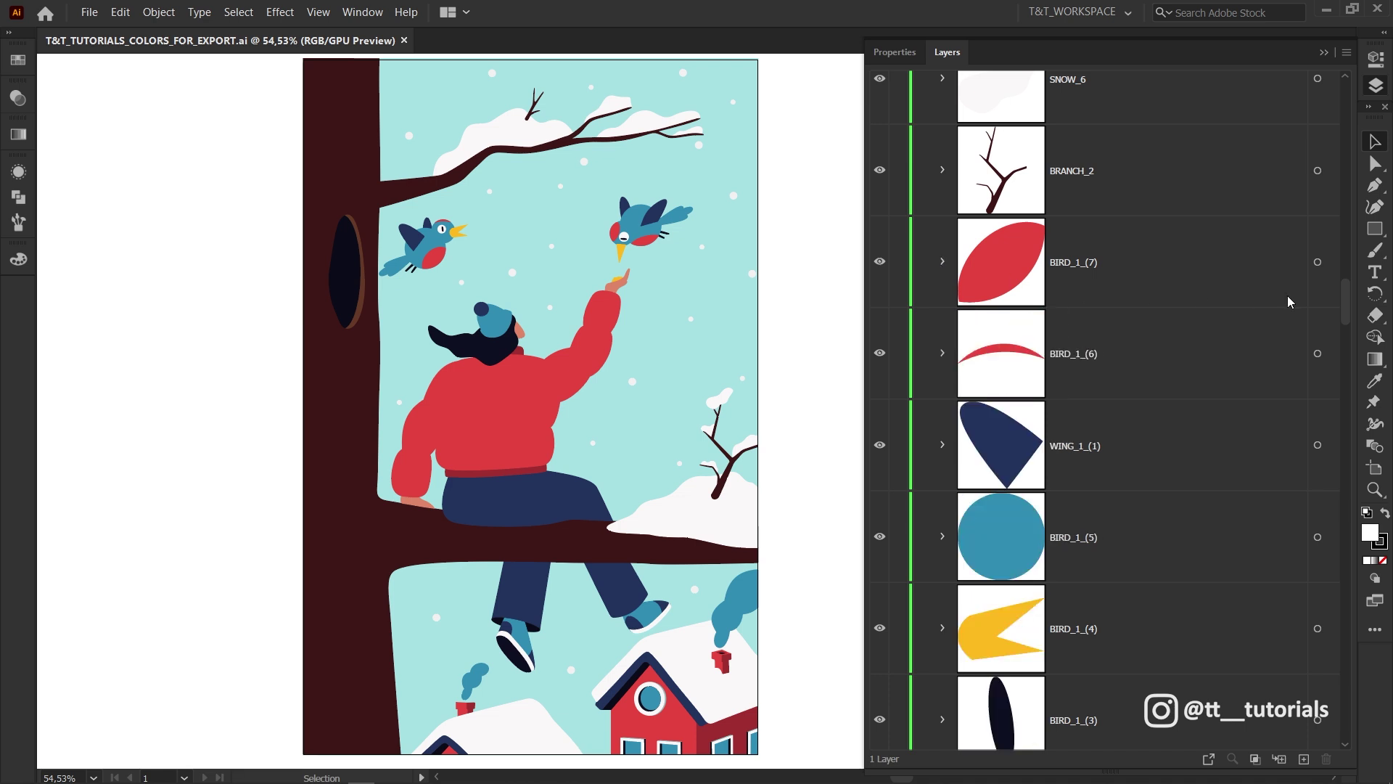
{"action": "left_click_drag", "start_coordinate": [1346, 302], "coordinate": [1336, 396]}
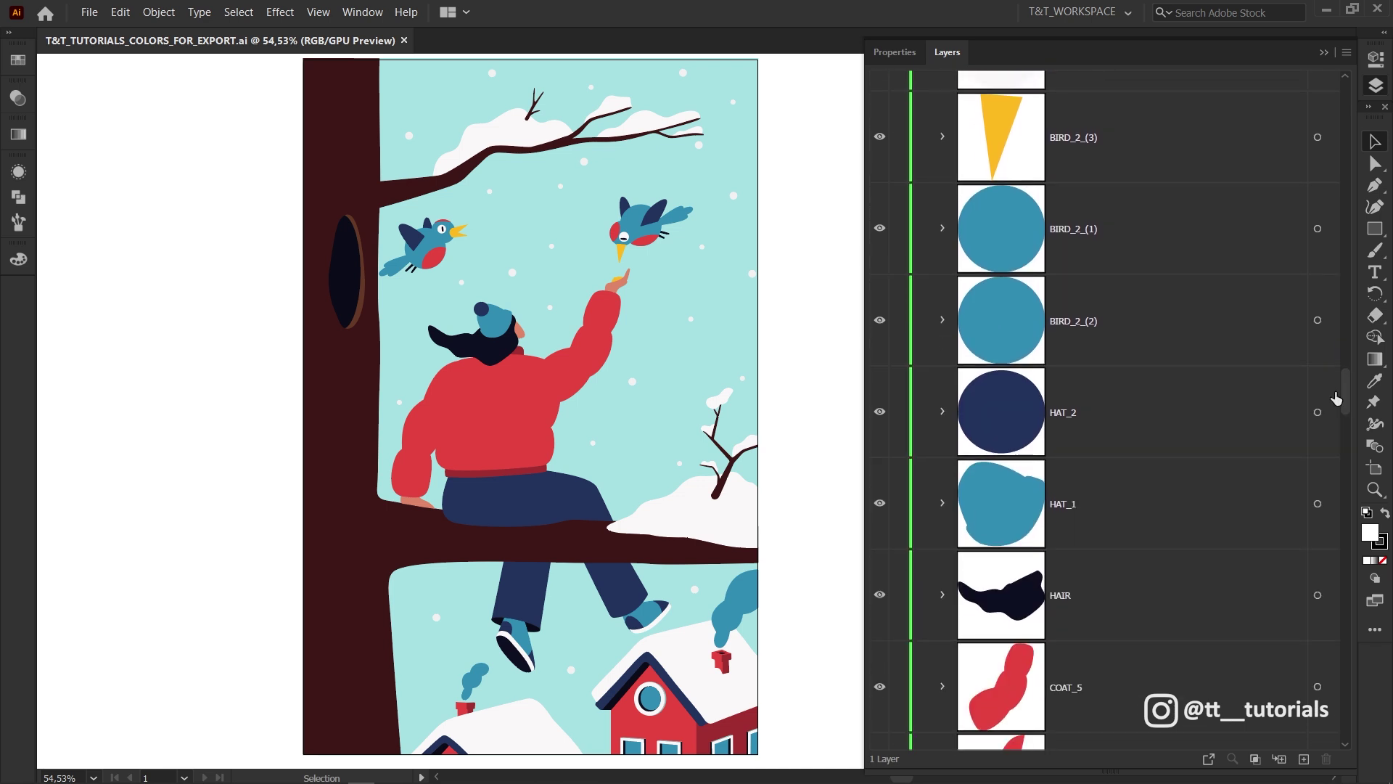
{"action": "scroll", "coordinate": [942, 138], "scroll_direction": "down", "scroll_amount": 5}
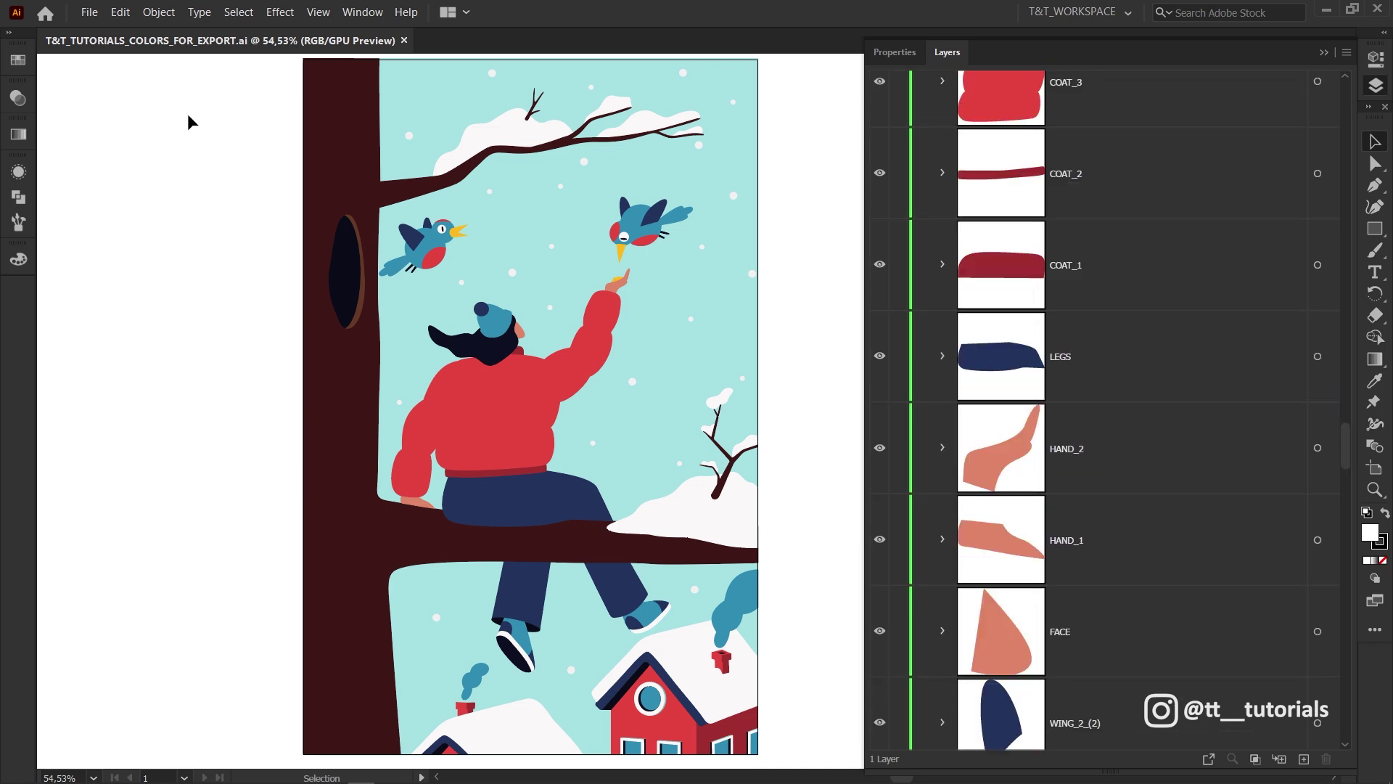
Export the artwork as a layered PSD at High (300 ppi).
{"action": "left_click", "coordinate": [89, 11]}
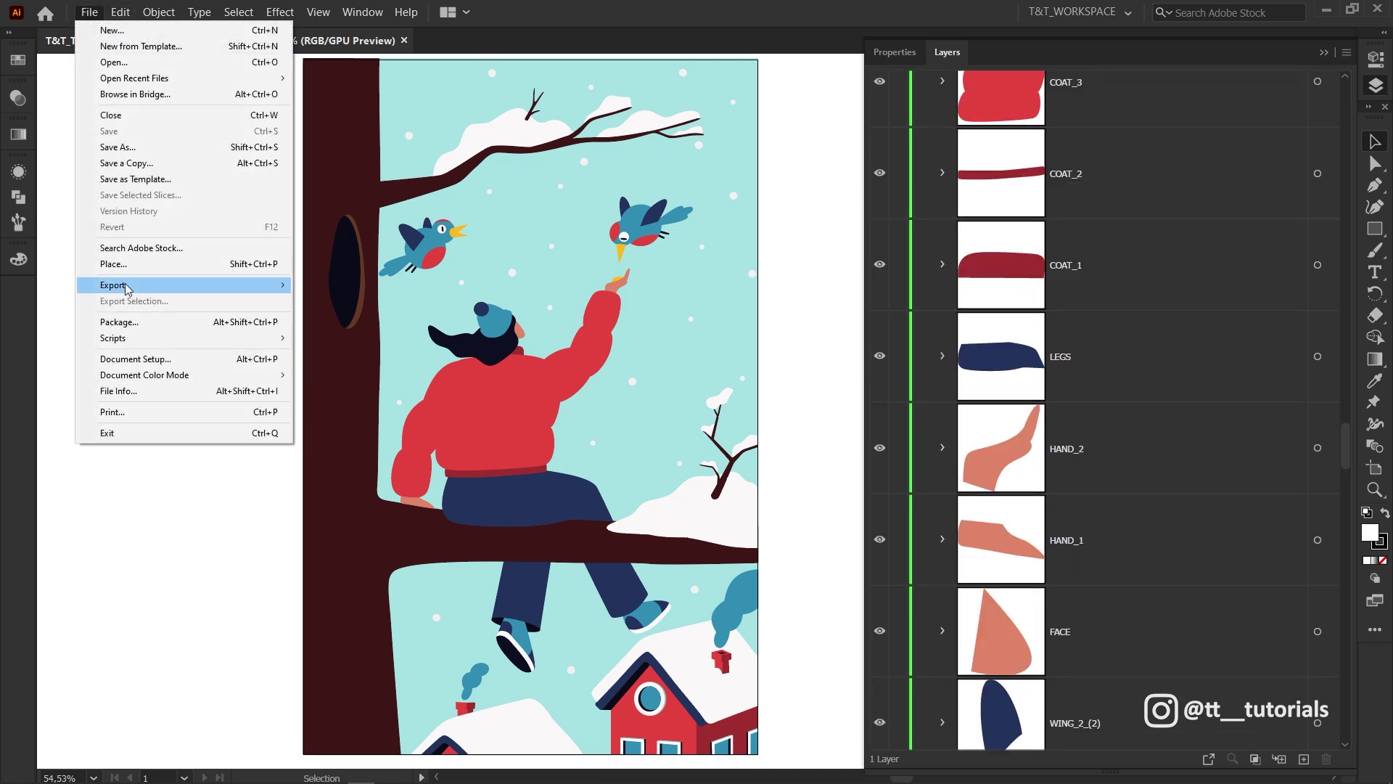
{"action": "mouse_move", "coordinate": [174, 285]}
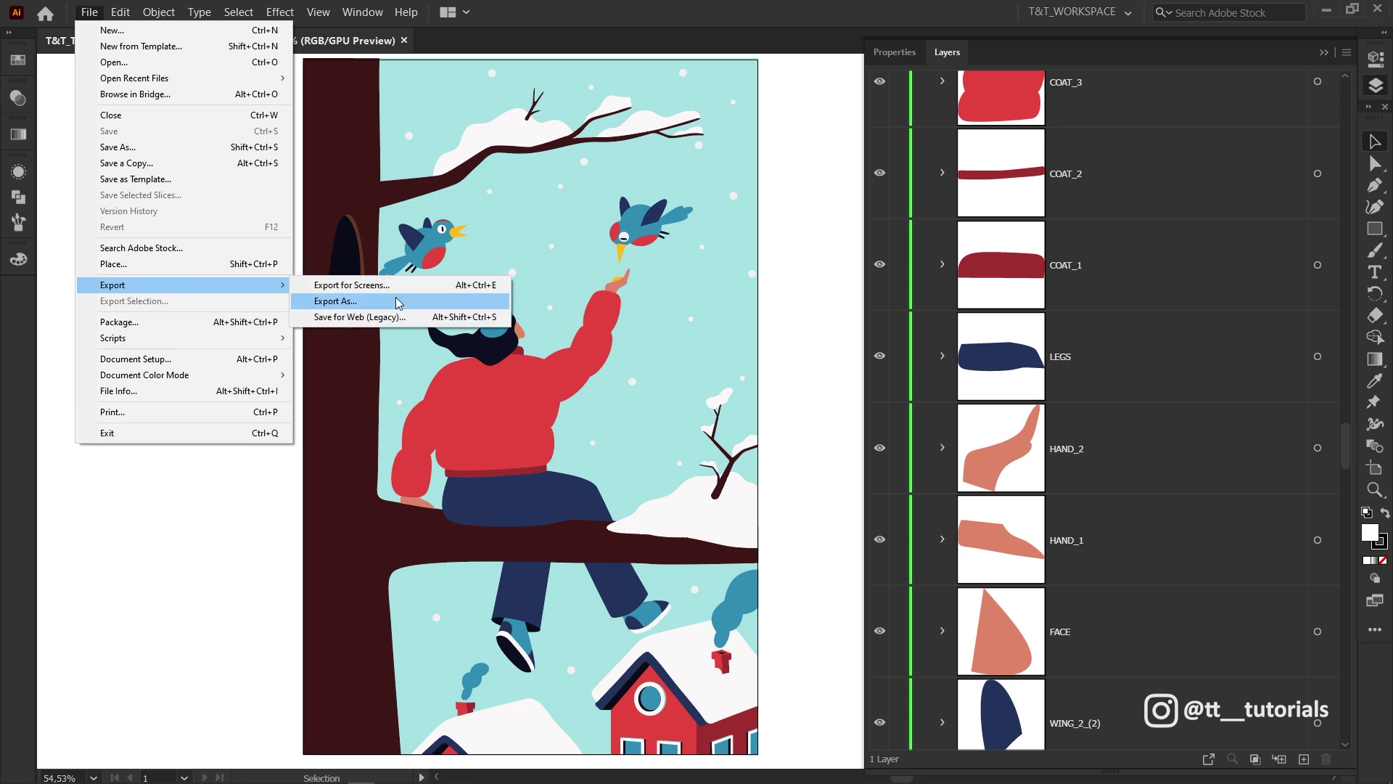
{"action": "left_click", "coordinate": [355, 303]}
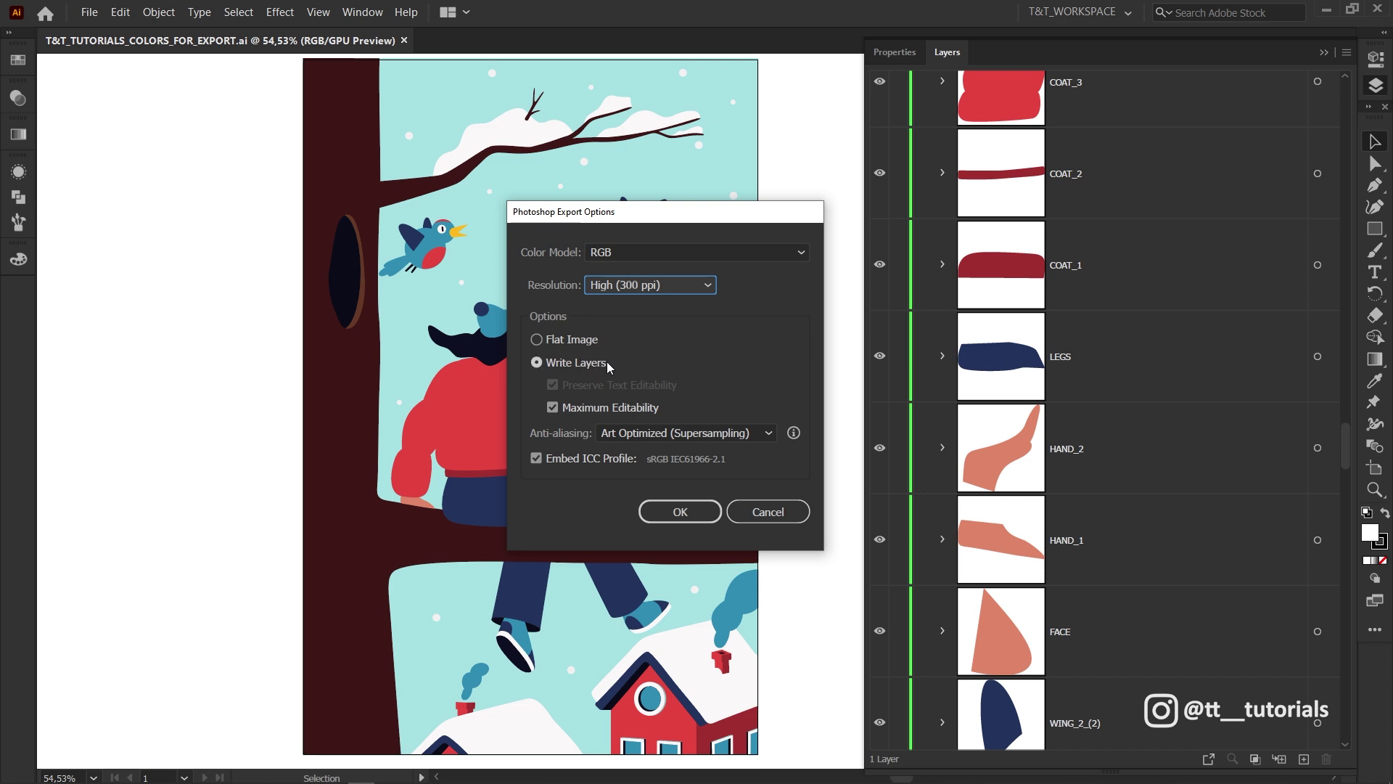
{"action": "key", "text": "Return"}
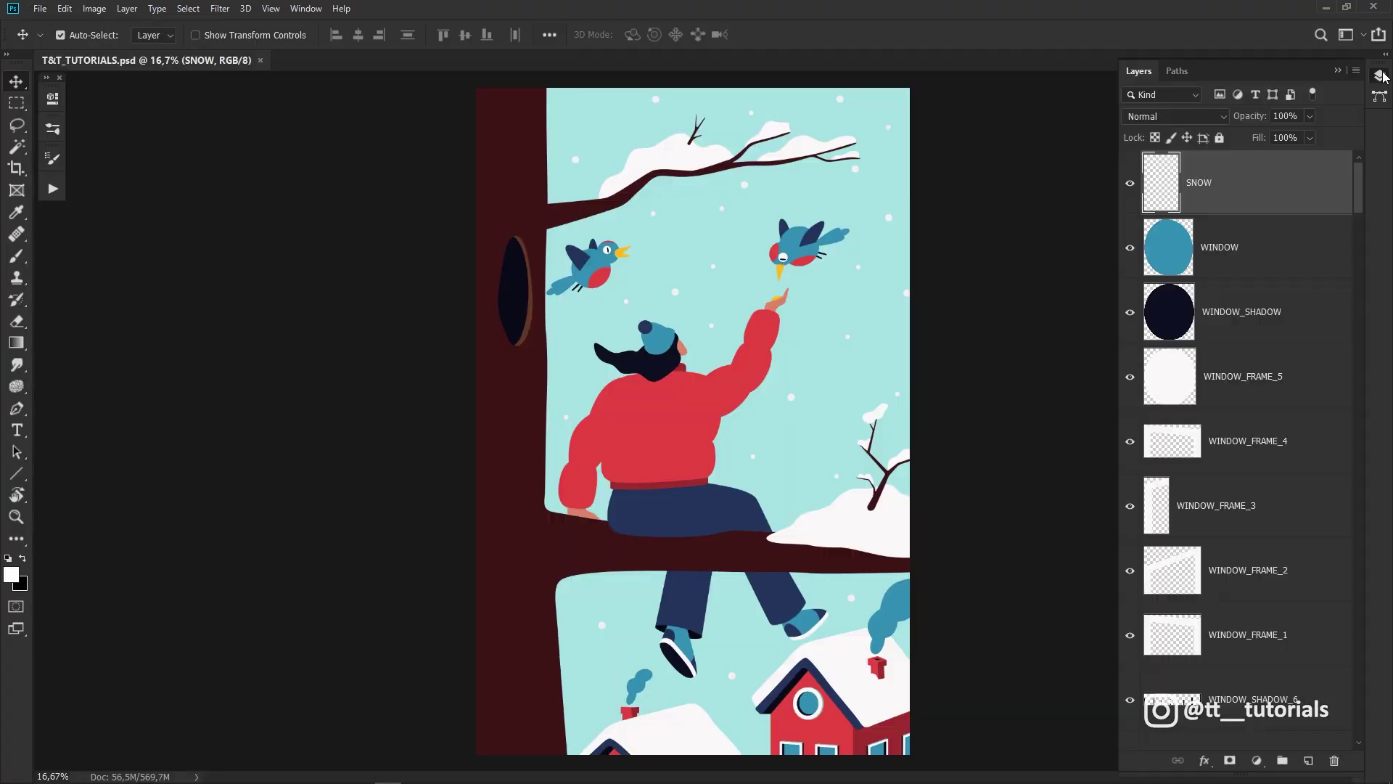
{"action": "scroll", "coordinate": [1359, 279], "scroll_direction": "down", "scroll_amount": 3}
{"action": "scroll", "coordinate": [1359, 274], "scroll_direction": "down", "scroll_amount": 3}
{"action": "scroll", "coordinate": [1359, 280], "scroll_direction": "down", "scroll_amount": 3}
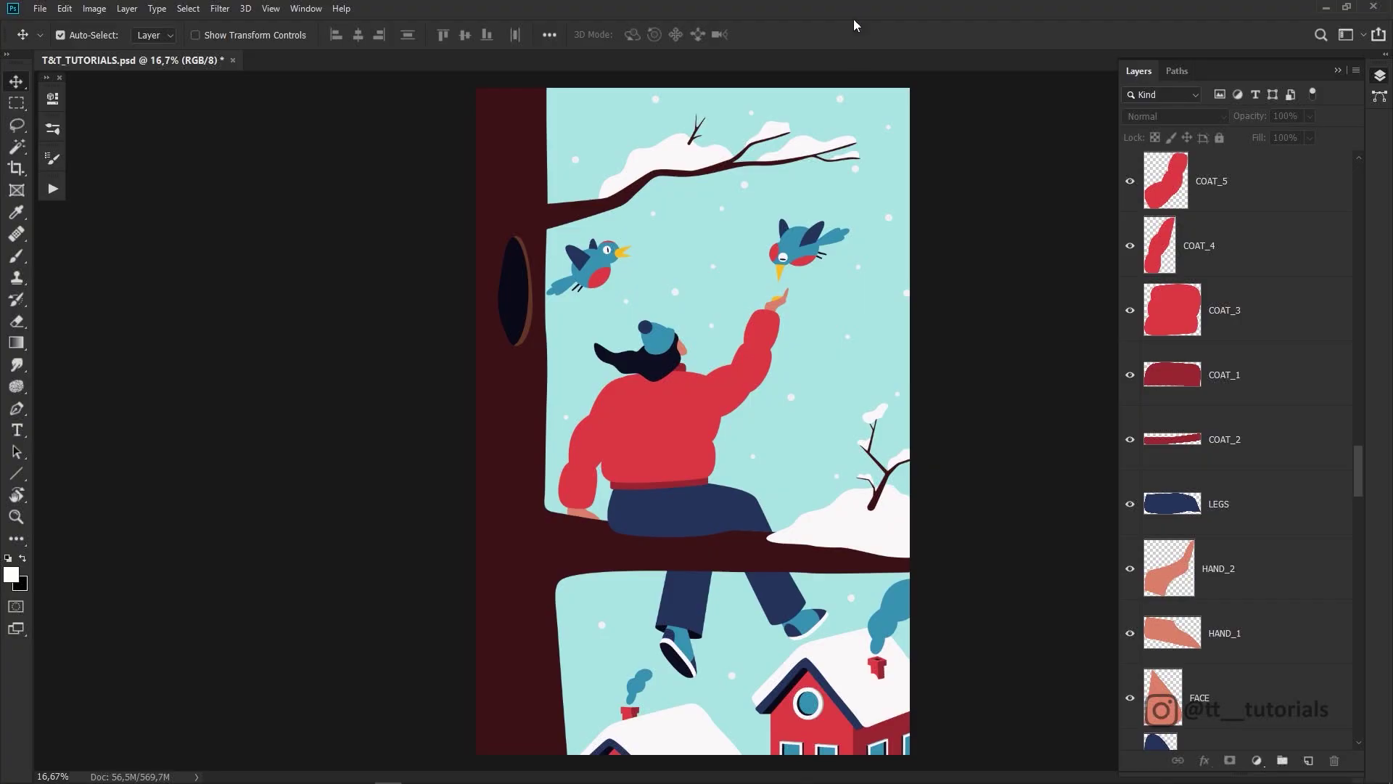
Create a new 500×500 canvas with a blank layer.
{"action": "key", "text": "ctrl+n"}
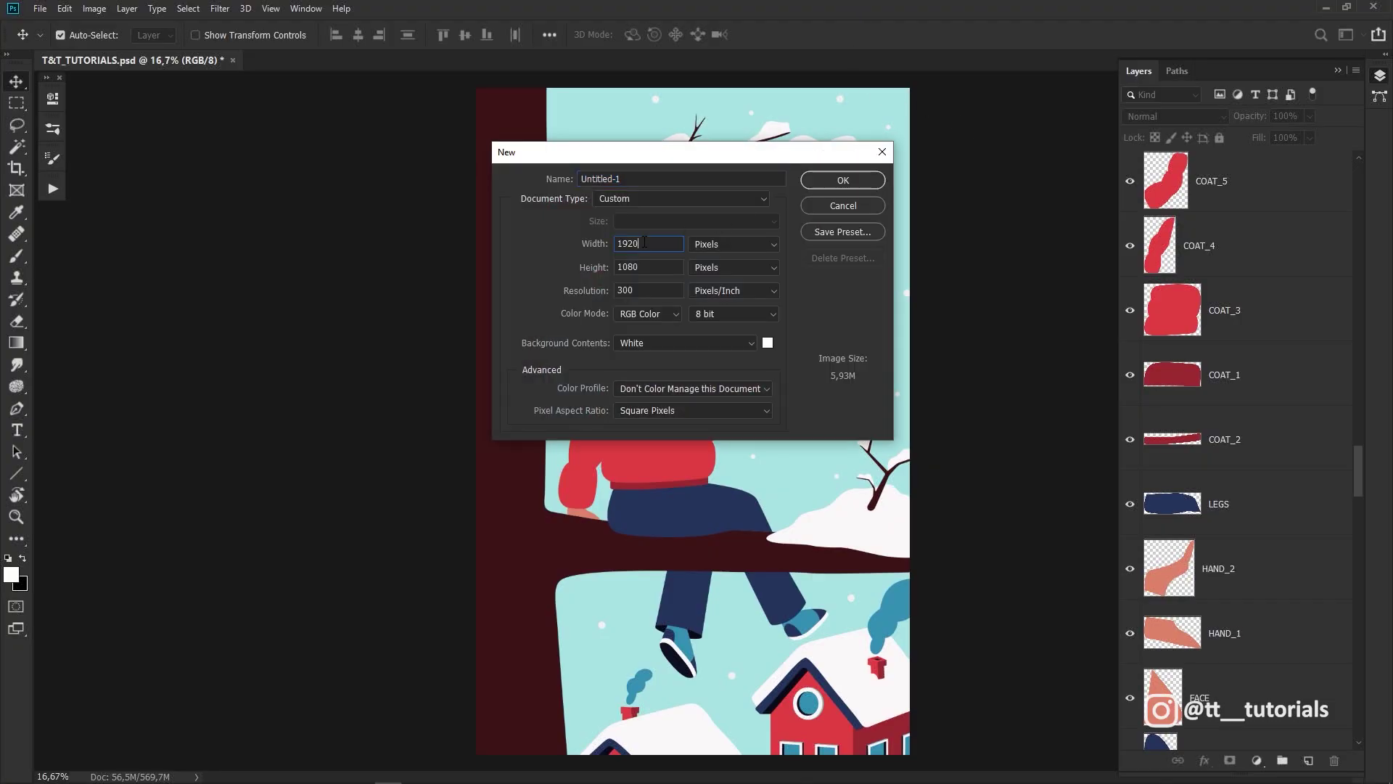
{"action": "type", "text": "500"}
{"action": "key", "text": "Return"}
{"action": "left_click", "coordinate": [1307, 760]}
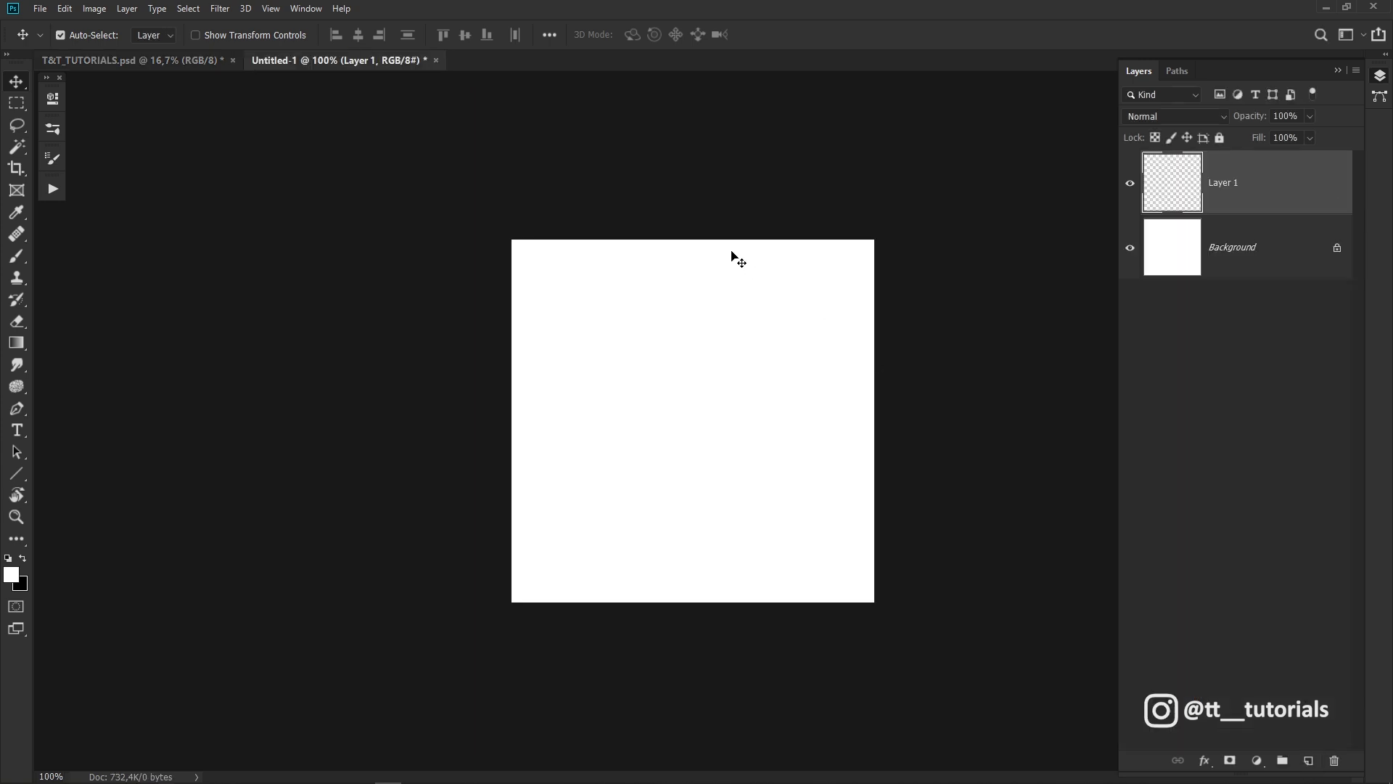
Paint a blotchy black shape and erase grey streaks through it.
{"action": "key", "text": "b"}
{"action": "key", "text": "x"}
{"action": "mouse_move", "coordinate": [560, 295]}
{"action": "left_mouse_down"}
{"action": "mouse_move", "coordinate": [576, 398]}
{"action": "mouse_move", "coordinate": [809, 528]}
{"action": "mouse_move", "coordinate": [606, 320]}
{"action": "mouse_move", "coordinate": [765, 354]}
{"action": "mouse_move", "coordinate": [653, 490]}
{"action": "left_mouse_up"}
{"action": "key", "text": "e"}
{"action": "mouse_move", "coordinate": [740, 359]}
{"action": "left_mouse_down"}
{"action": "mouse_move", "coordinate": [824, 320]}
{"action": "mouse_move", "coordinate": [690, 280]}
{"action": "mouse_move", "coordinate": [751, 414]}
{"action": "mouse_move", "coordinate": [607, 366]}
{"action": "mouse_move", "coordinate": [777, 569]}
{"action": "mouse_move", "coordinate": [824, 311]}
{"action": "mouse_move", "coordinate": [653, 436]}
{"action": "left_mouse_up"}
{"action": "key", "text": "b"}
{"action": "mouse_move", "coordinate": [629, 462]}
{"action": "left_mouse_down"}
{"action": "mouse_move", "coordinate": [735, 468]}
{"action": "mouse_move", "coordinate": [824, 327]}
{"action": "mouse_move", "coordinate": [840, 491]}
{"action": "mouse_move", "coordinate": [816, 467]}
{"action": "left_mouse_up"}
{"action": "key", "text": "ctrl+z"}
{"action": "key", "text": "e"}
{"action": "left_click_drag", "start_coordinate": [664, 479], "coordinate": [597, 569]}
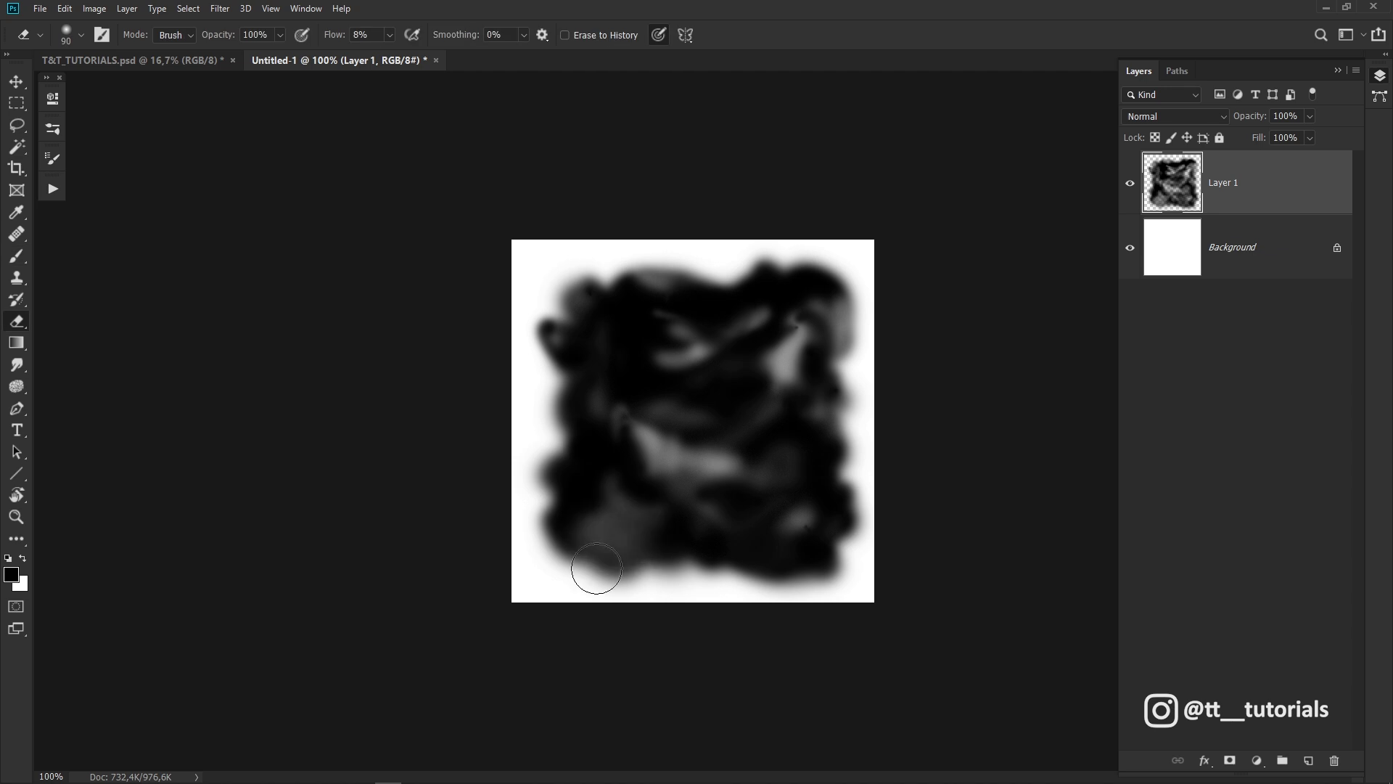
{"action": "key", "text": "v"}
Save the shape as the WINTER T&T brush preset and make it the active brush.
{"action": "left_click", "coordinate": [64, 8]}
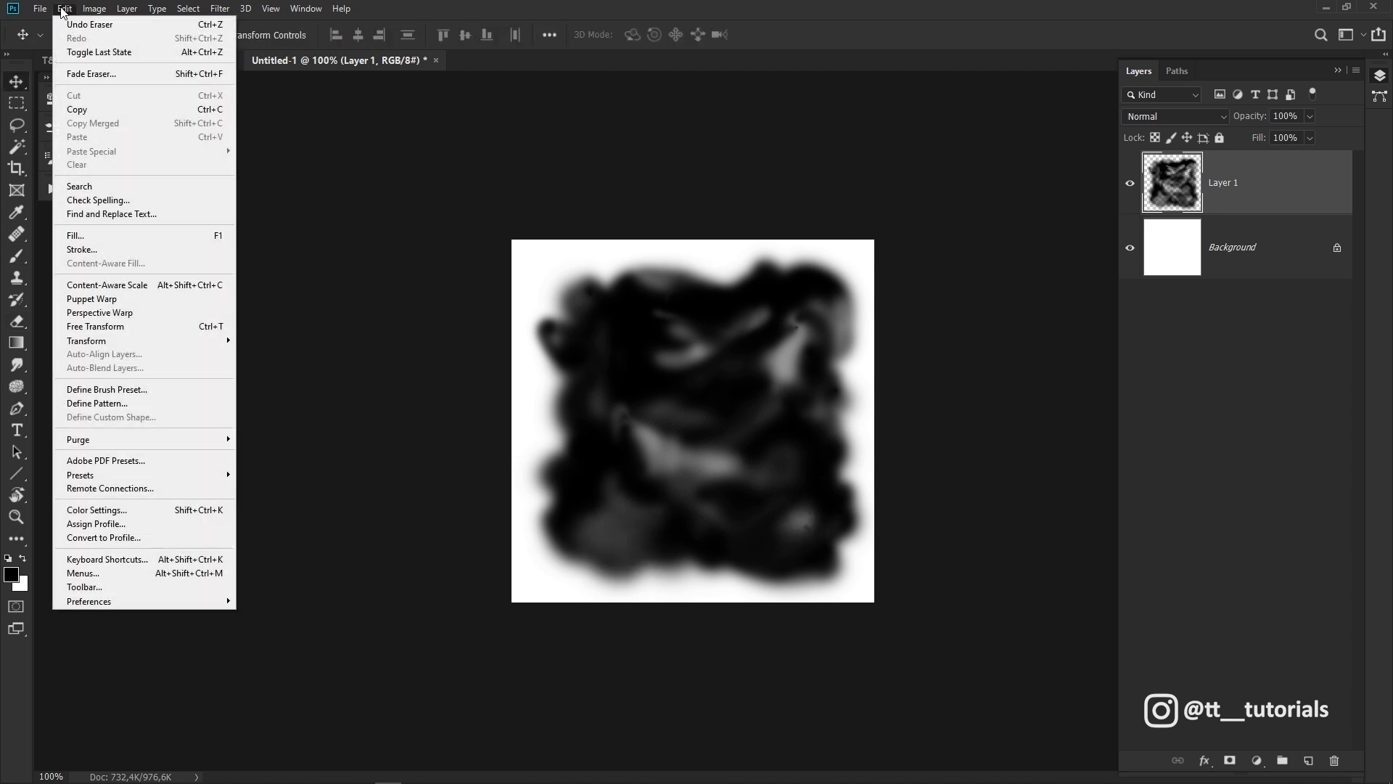
{"action": "left_click", "coordinate": [155, 388]}
{"action": "type", "text": "WINTER_T&T"}
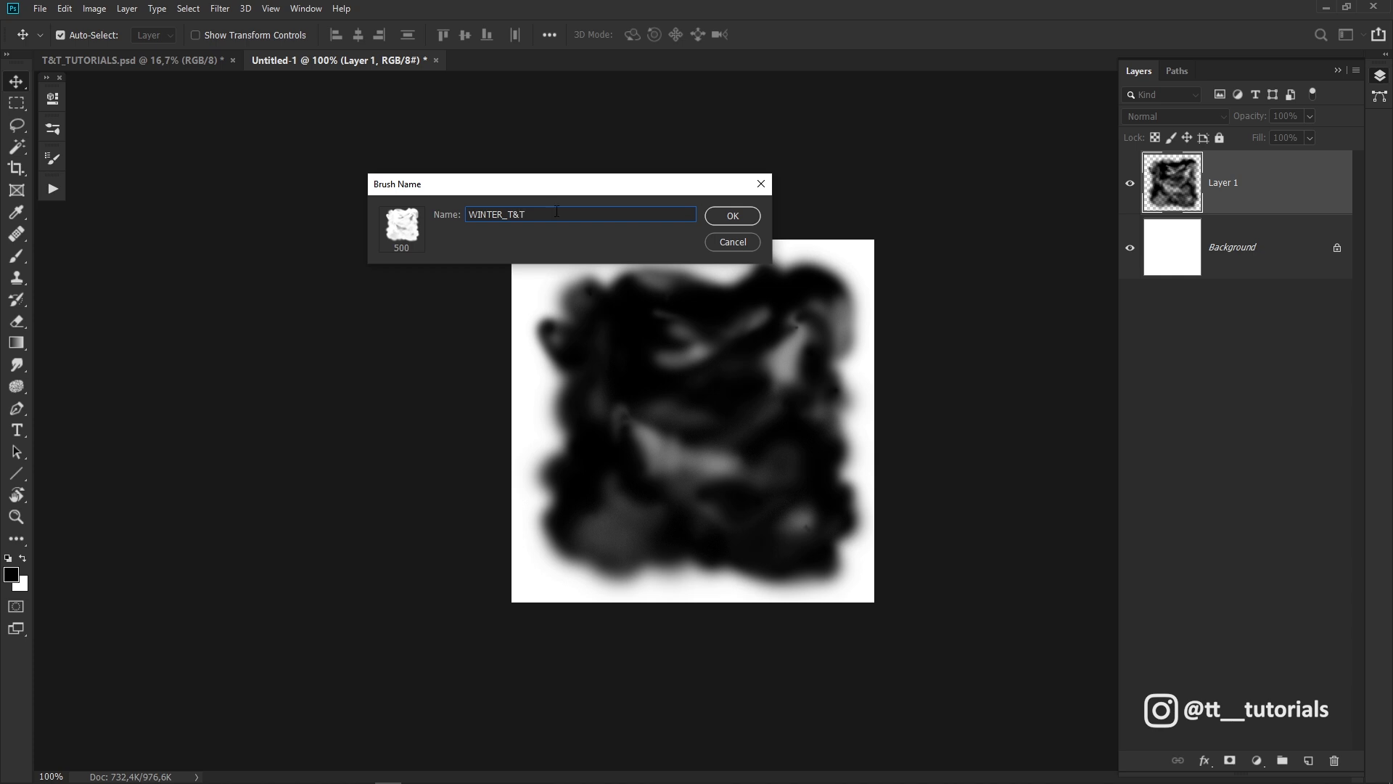
{"action": "left_click", "coordinate": [726, 216]}
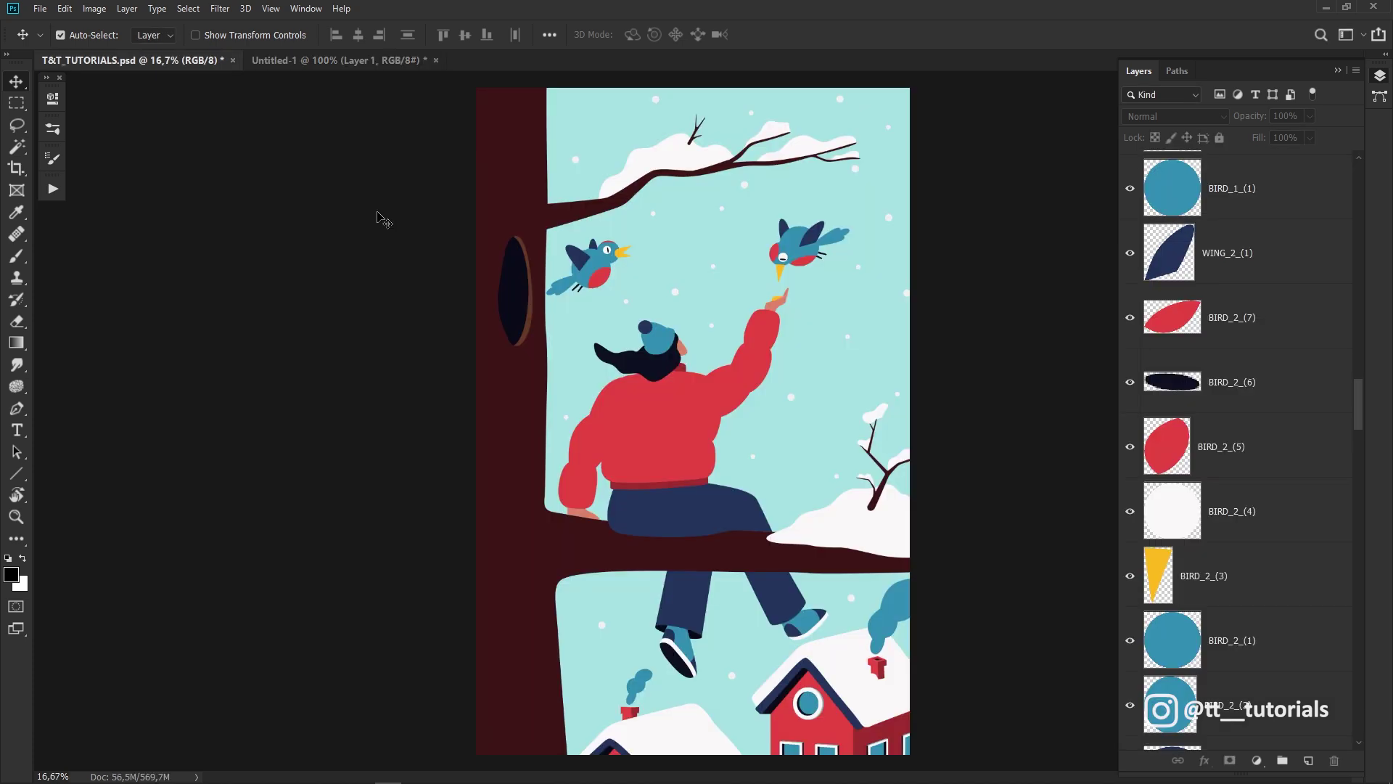
{"action": "left_click", "coordinate": [52, 129]}
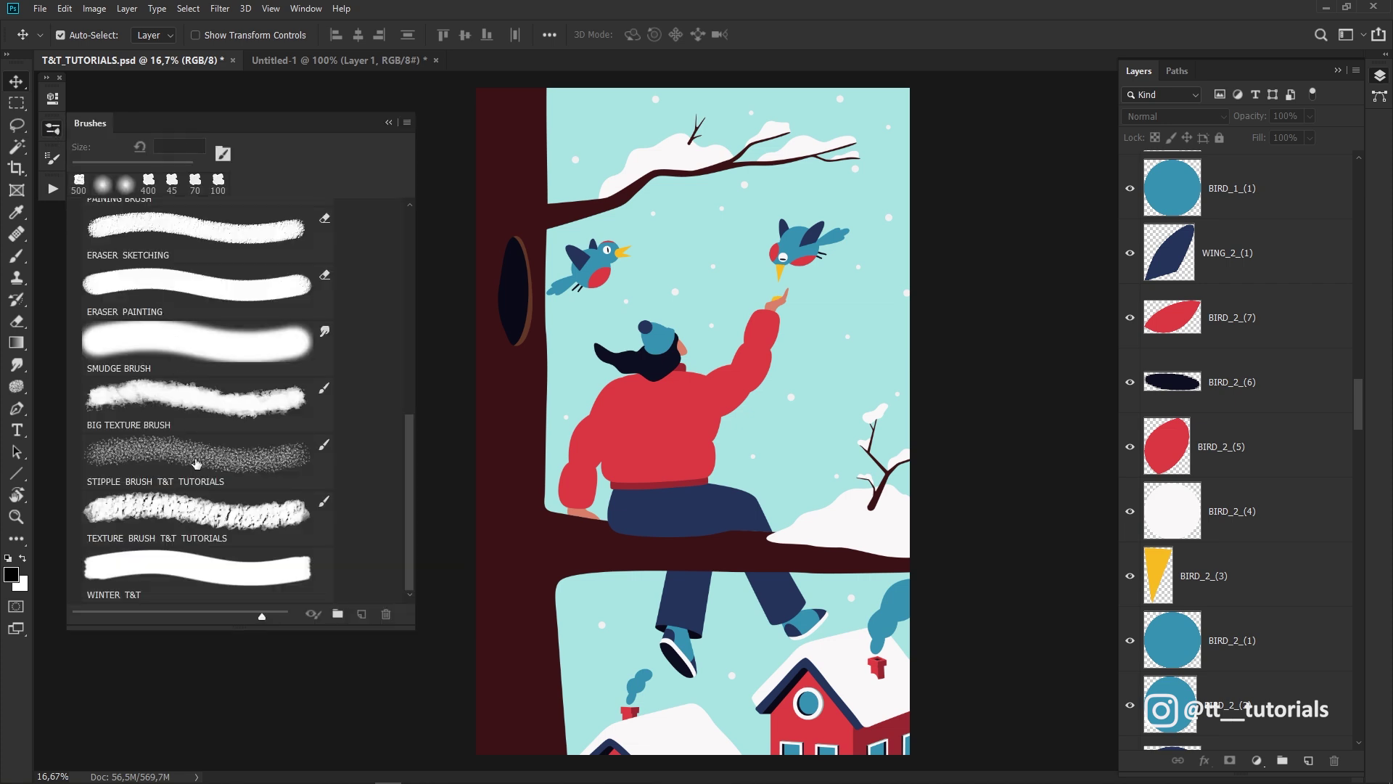
{"action": "left_click", "coordinate": [139, 594]}
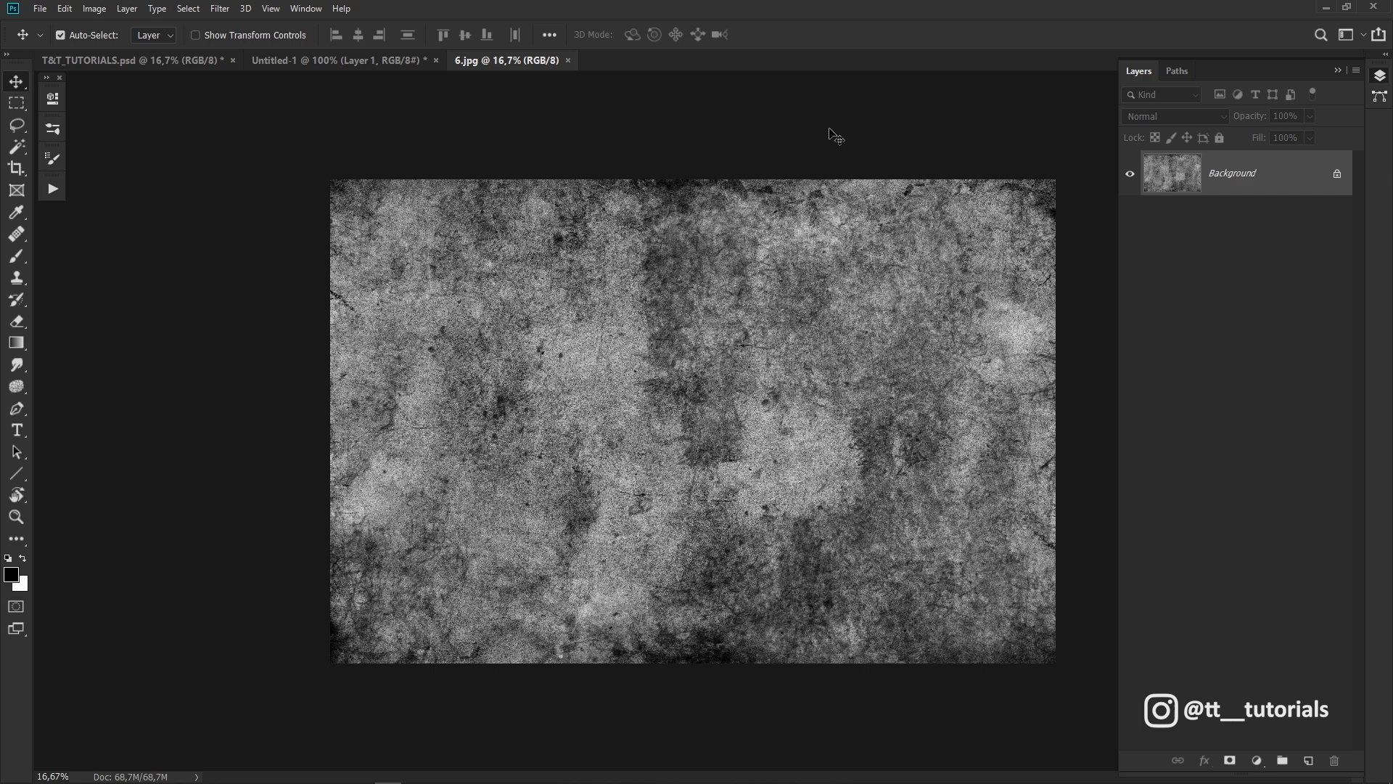
Check the texture for seams with Offset, cancel, and save it as the TEXTURE_FOR_BRUSH pattern.
{"action": "left_click", "coordinate": [217, 9]}
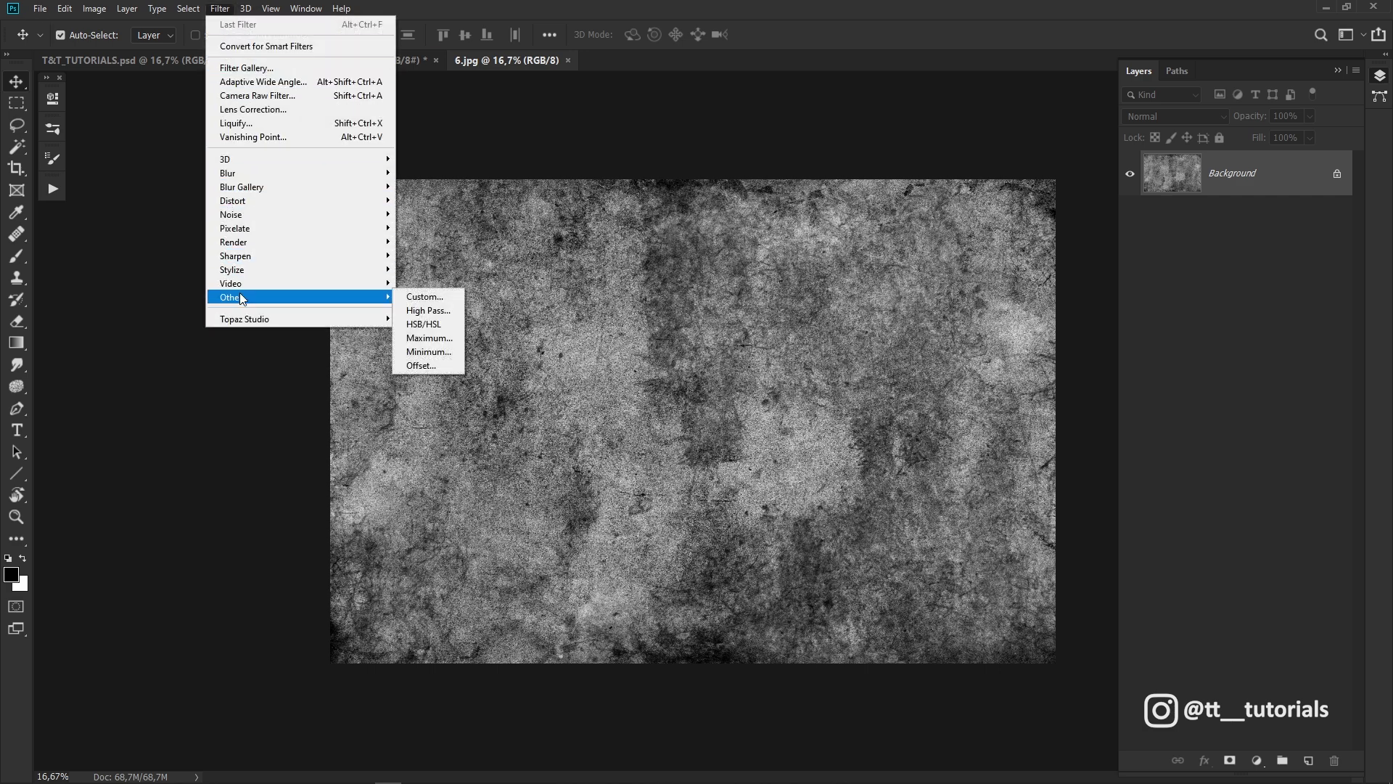
{"action": "mouse_move", "coordinate": [230, 296]}
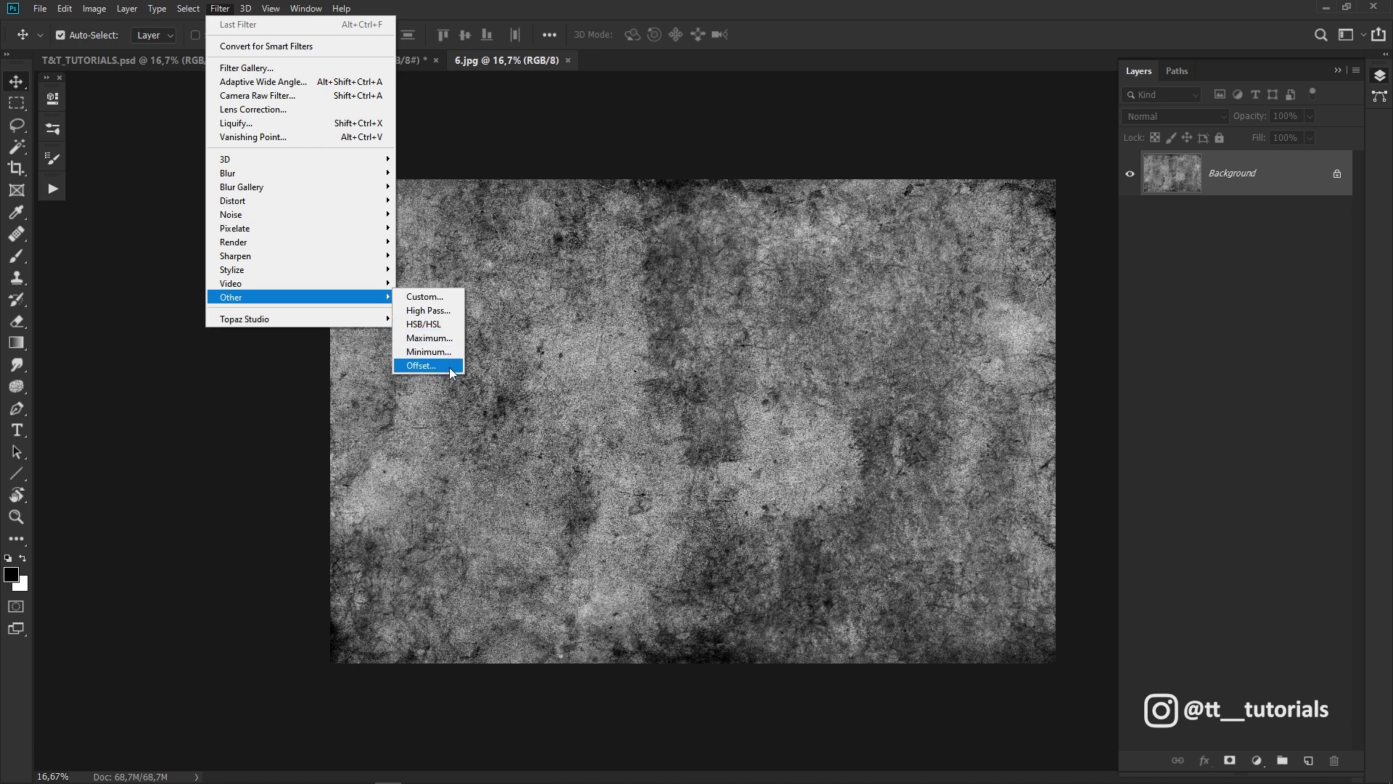
{"action": "left_click", "coordinate": [451, 372]}
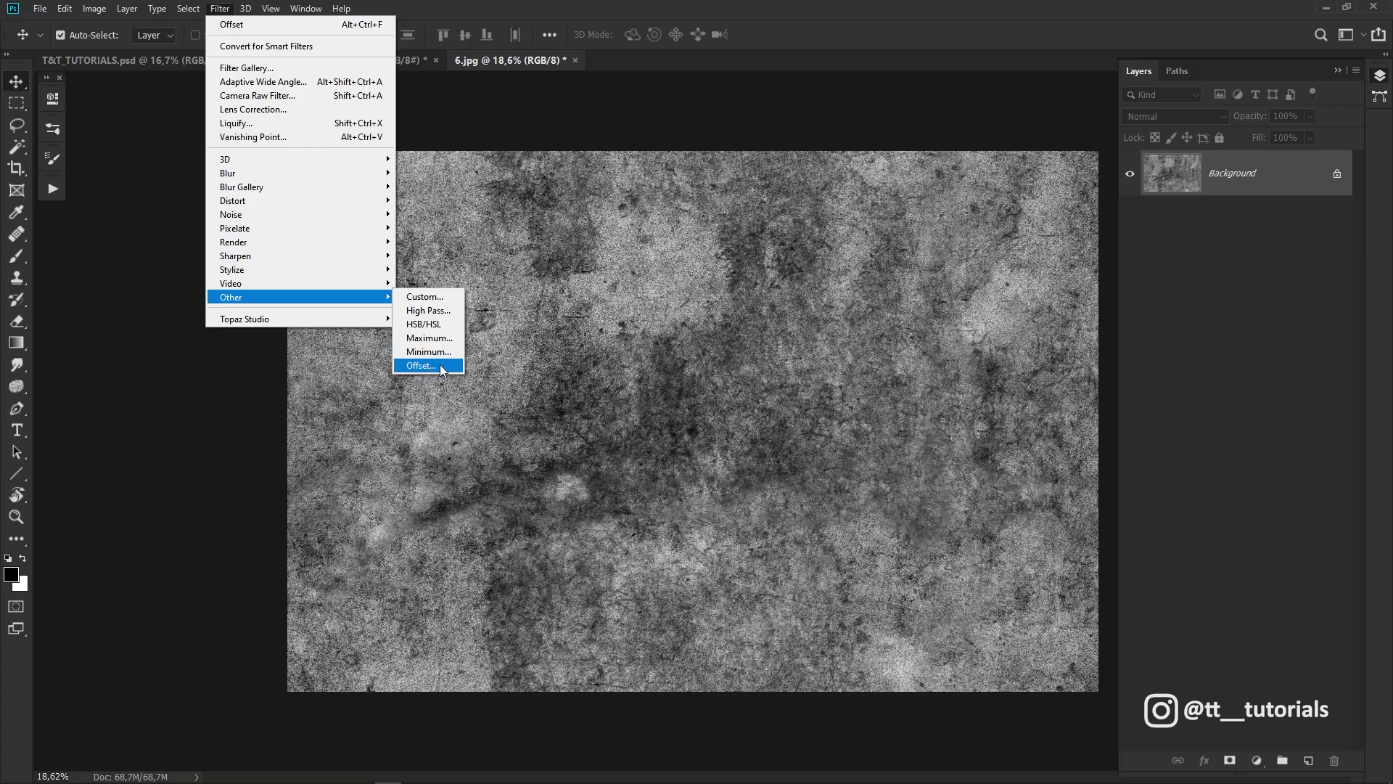
{"action": "left_click", "coordinate": [436, 365]}
{"action": "left_click_drag", "start_coordinate": [125, 328], "coordinate": [103, 366]}
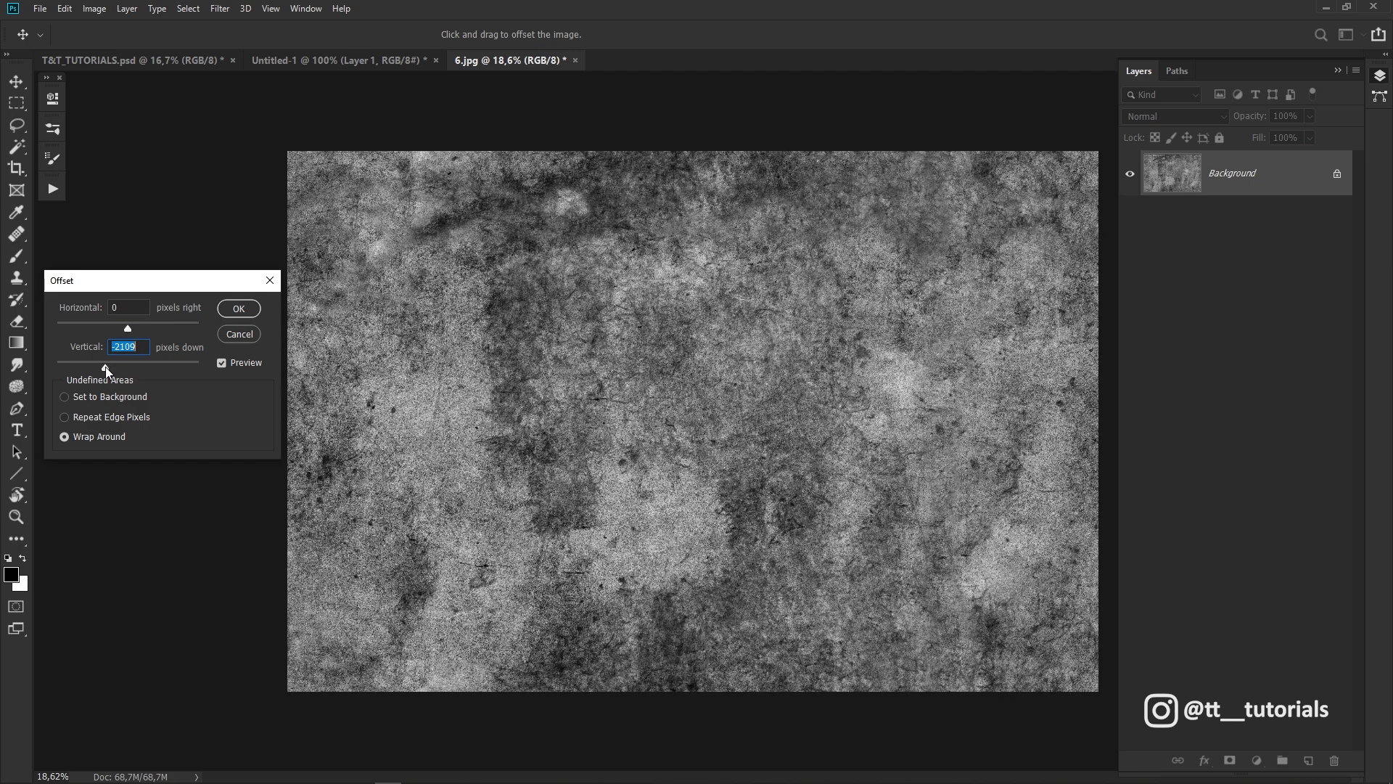
{"action": "key", "text": "Escape"}
{"action": "left_click", "coordinate": [63, 9]}
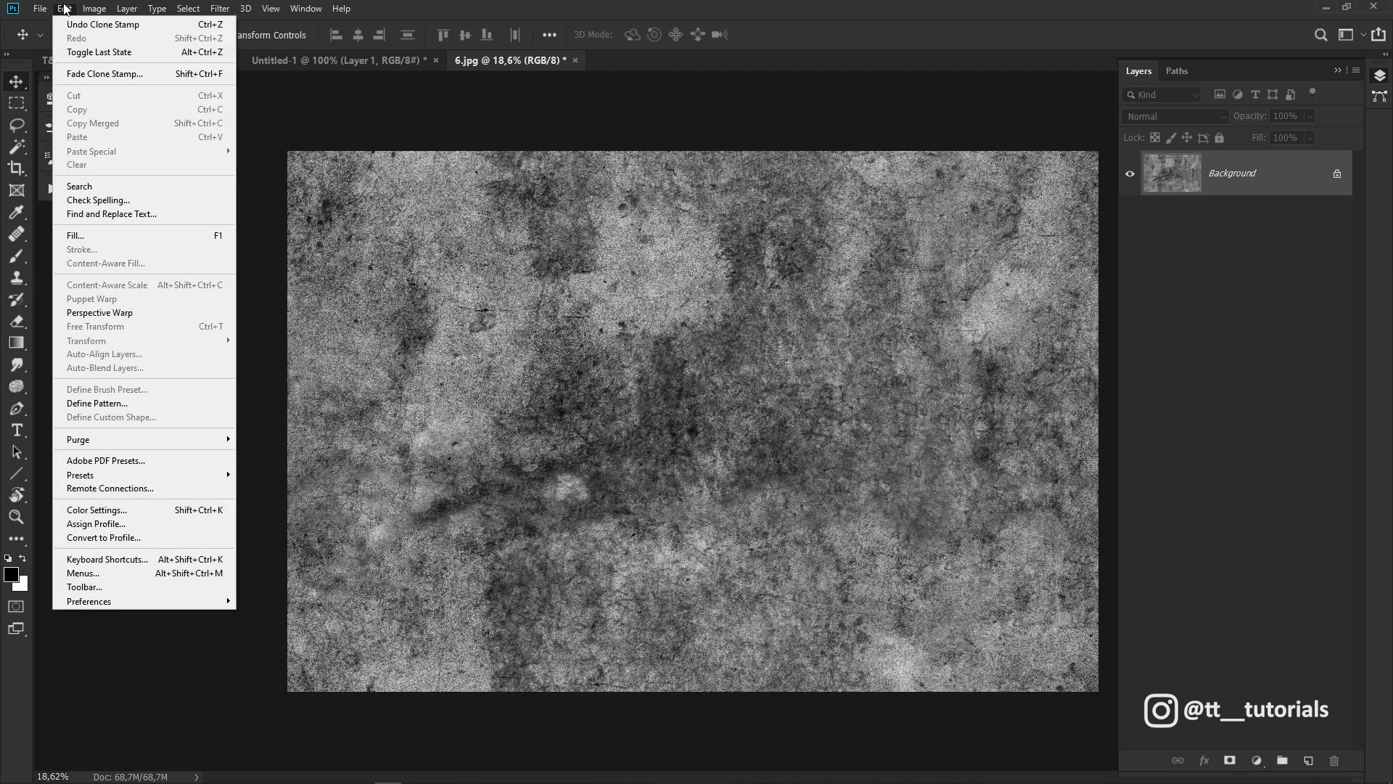
{"action": "left_click", "coordinate": [98, 403]}
{"action": "type", "text": "TEXTURE_FOR_"}
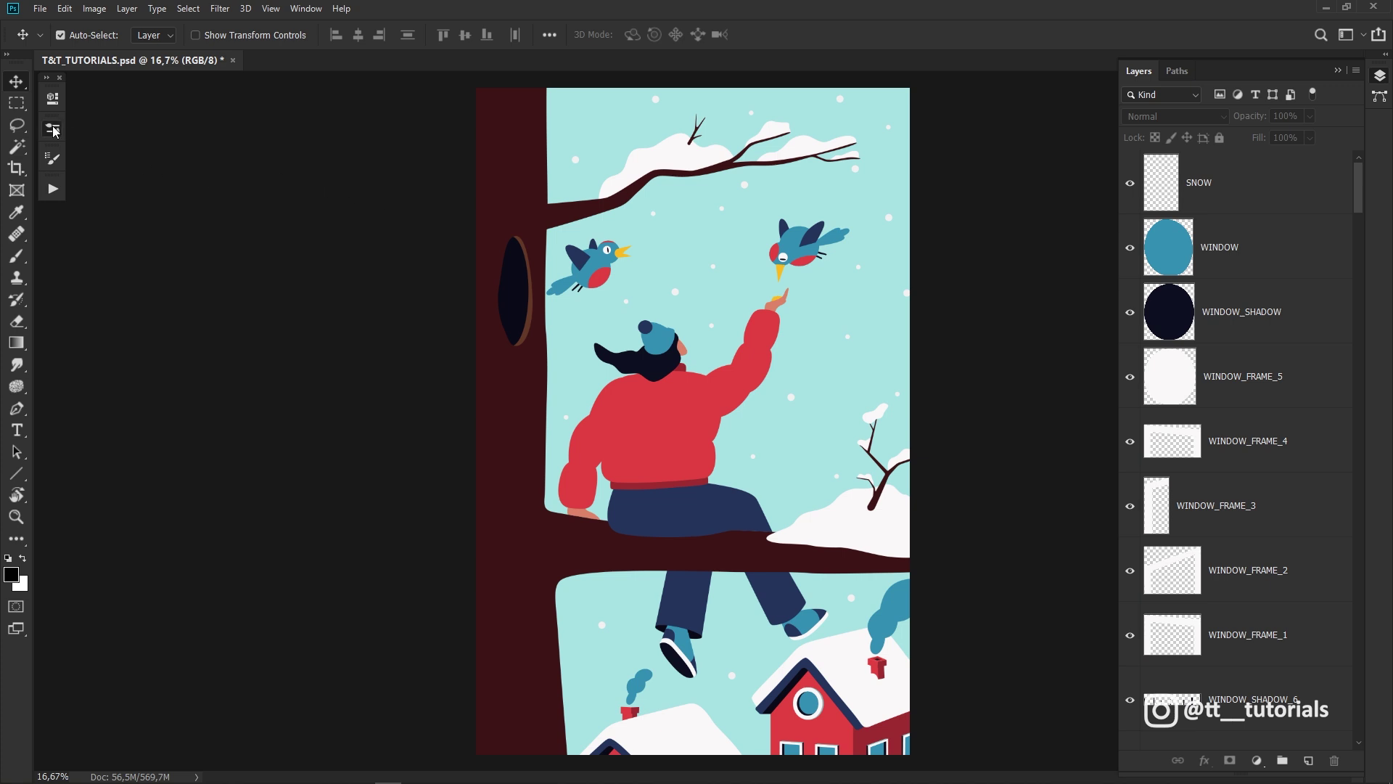
Enable Texture on the WINTER T&T brush using the new grunge pattern.
{"action": "left_click", "coordinate": [53, 131]}
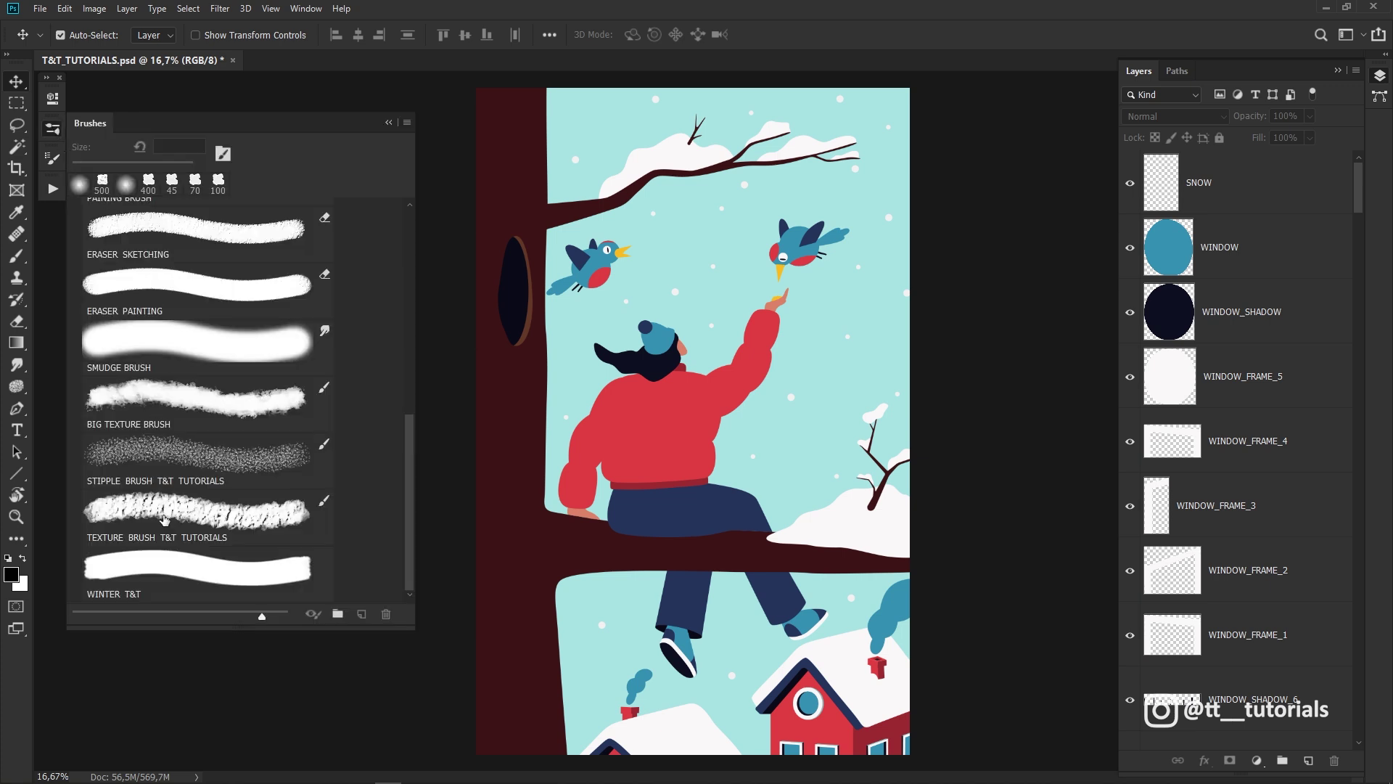
{"action": "left_click", "coordinate": [166, 564]}
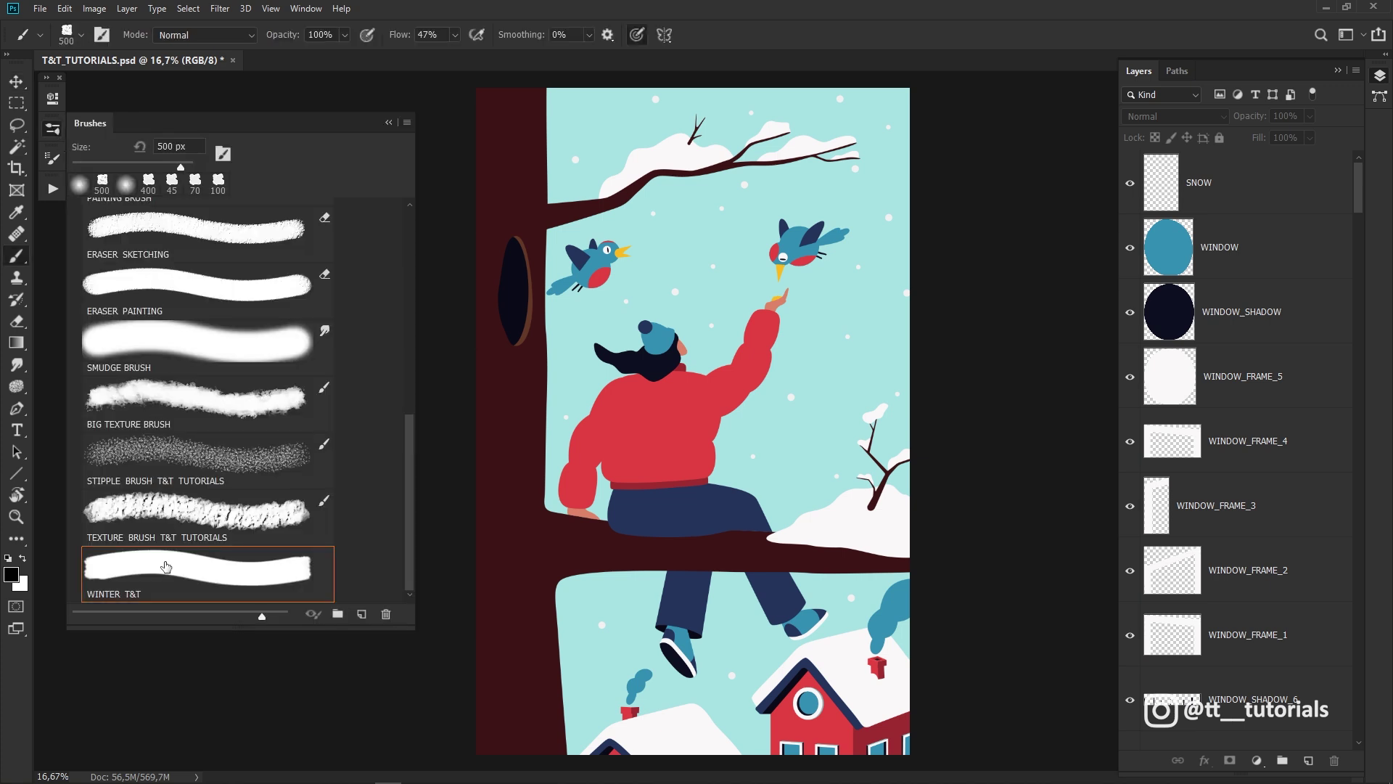
{"action": "left_click", "coordinate": [226, 156]}
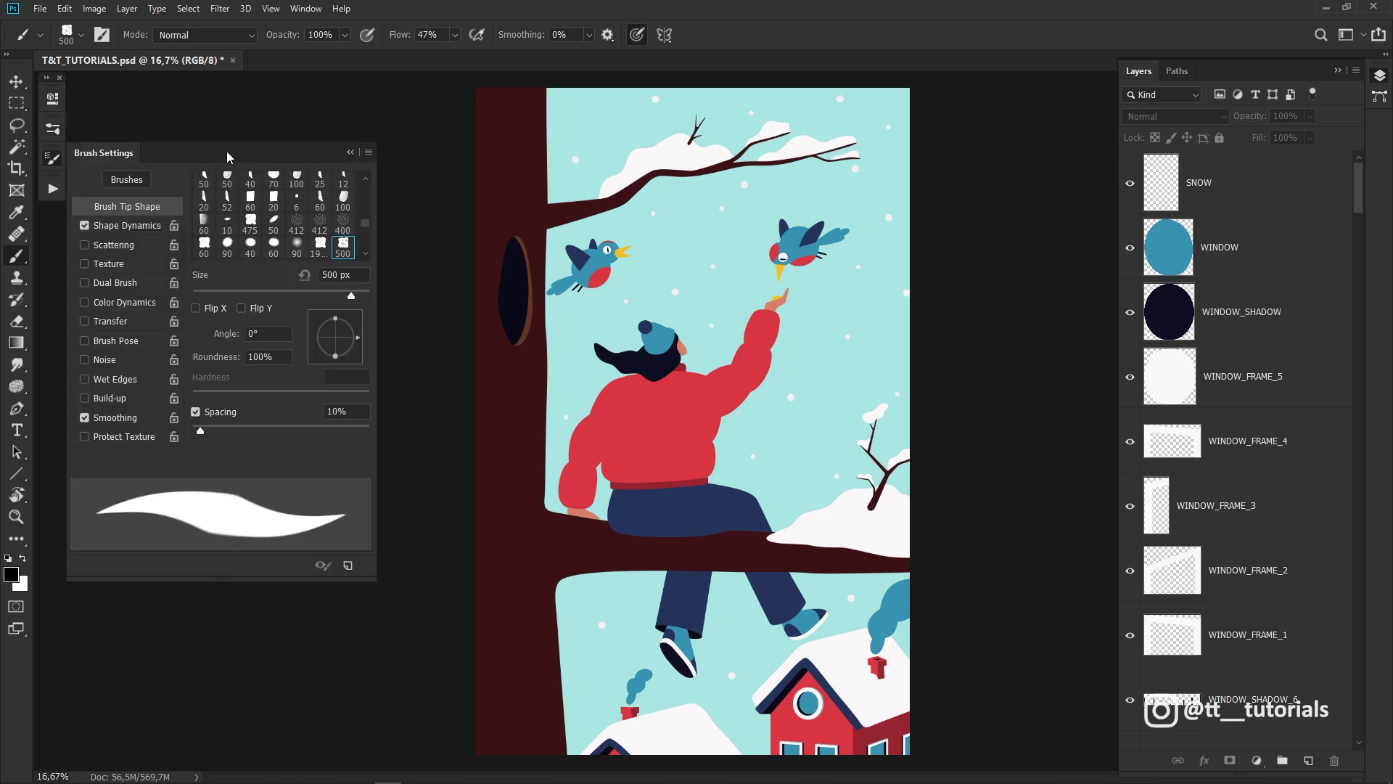
{"action": "left_click", "coordinate": [85, 265]}
{"action": "left_click", "coordinate": [132, 264]}
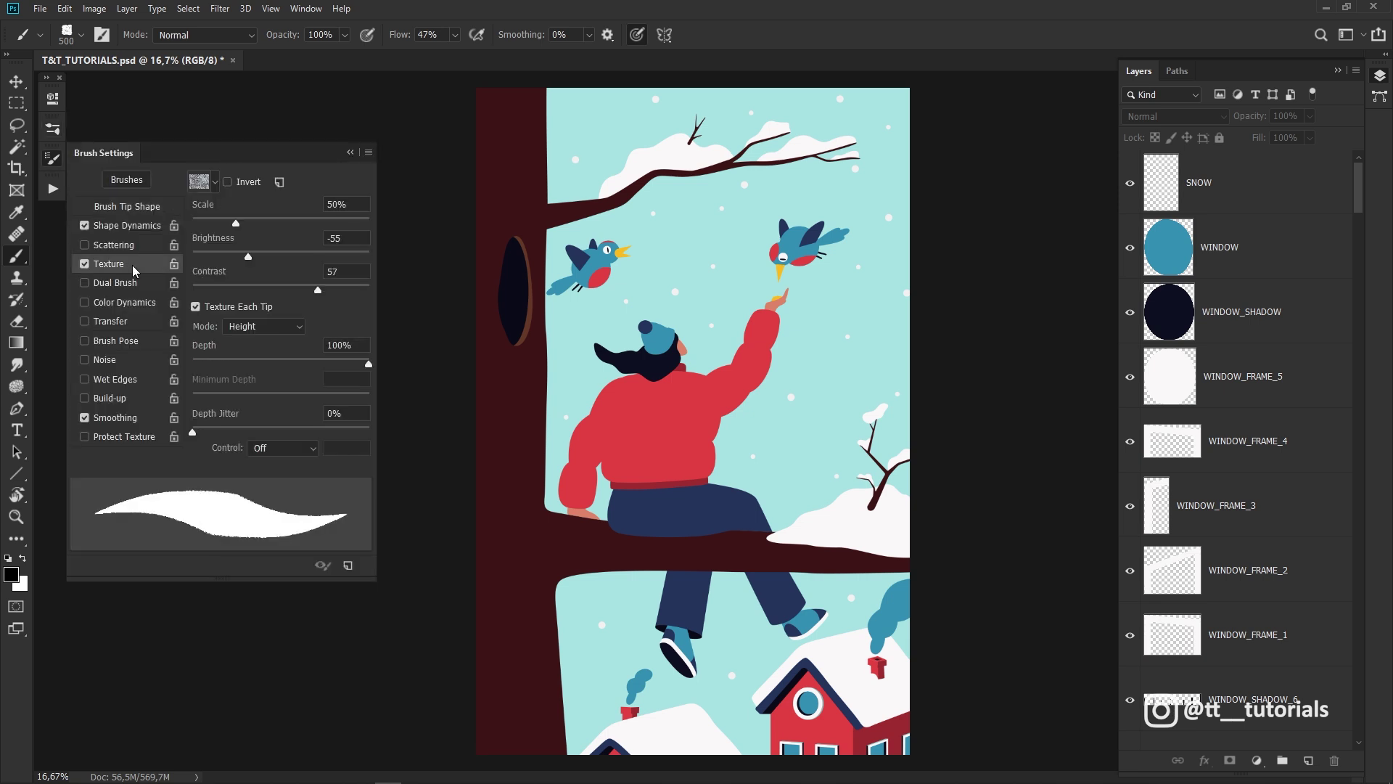
{"action": "left_click", "coordinate": [216, 182]}
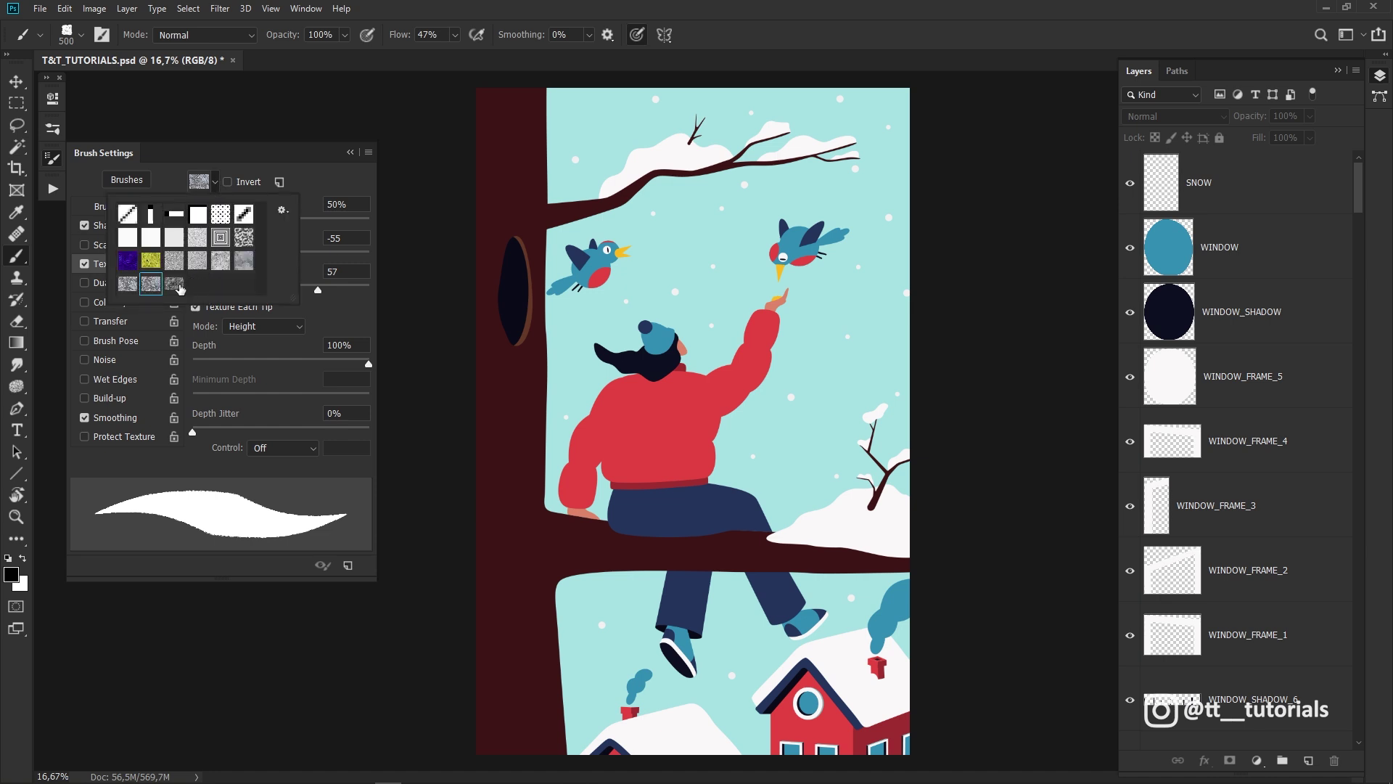
{"action": "left_click", "coordinate": [176, 285]}
{"action": "double_click", "coordinate": [176, 286]}
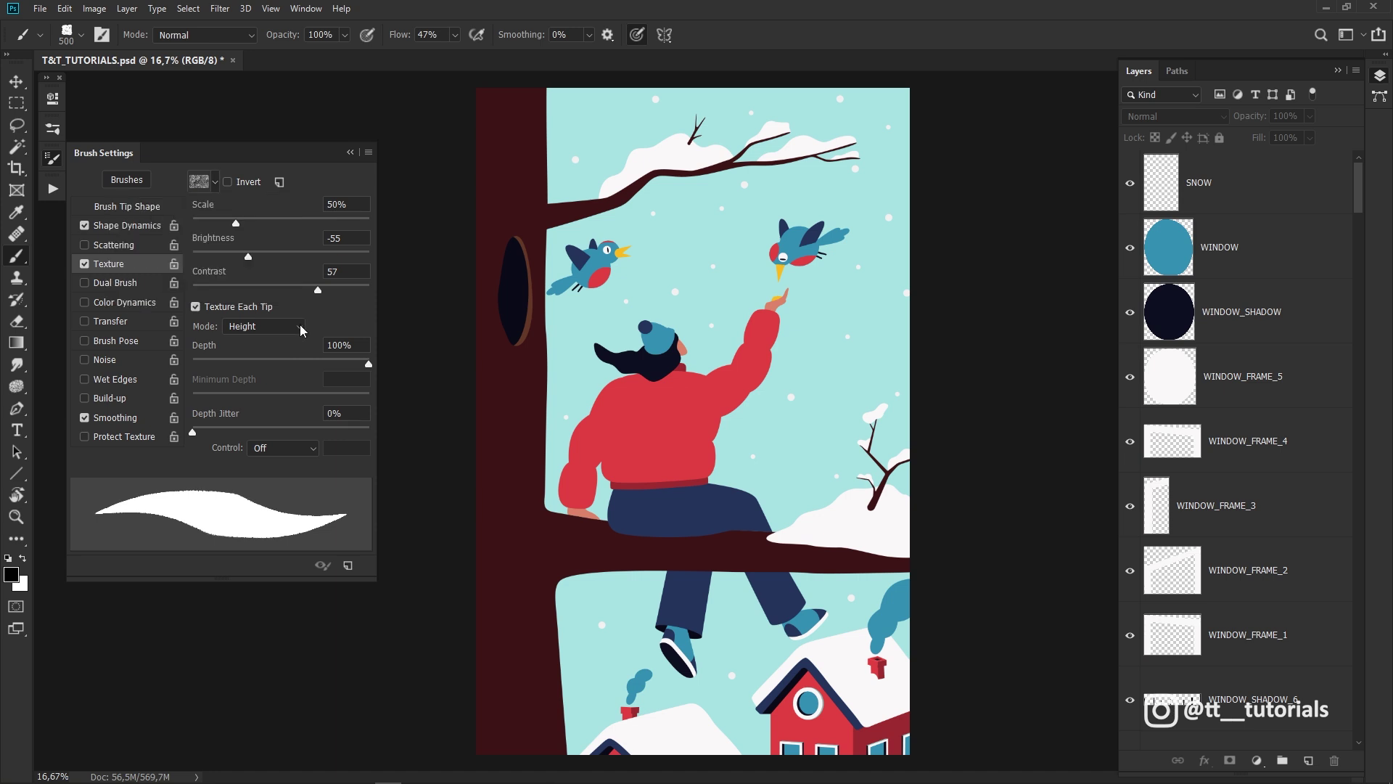
Set the brush texture to Multiply, contrast 43 and scale 77%.
{"action": "left_click", "coordinate": [301, 328]}
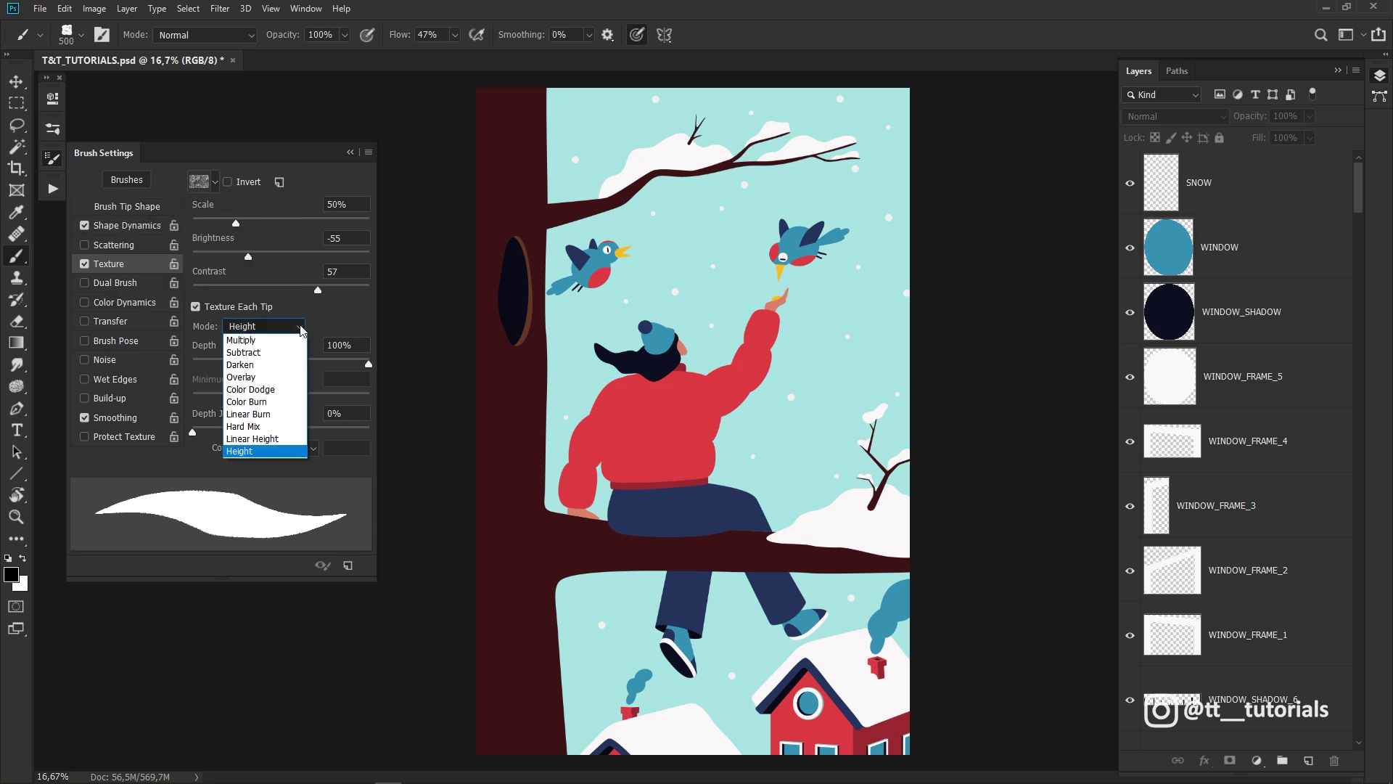
{"action": "left_click", "coordinate": [248, 346]}
{"action": "left_click_drag", "start_coordinate": [317, 289], "coordinate": [301, 290]}
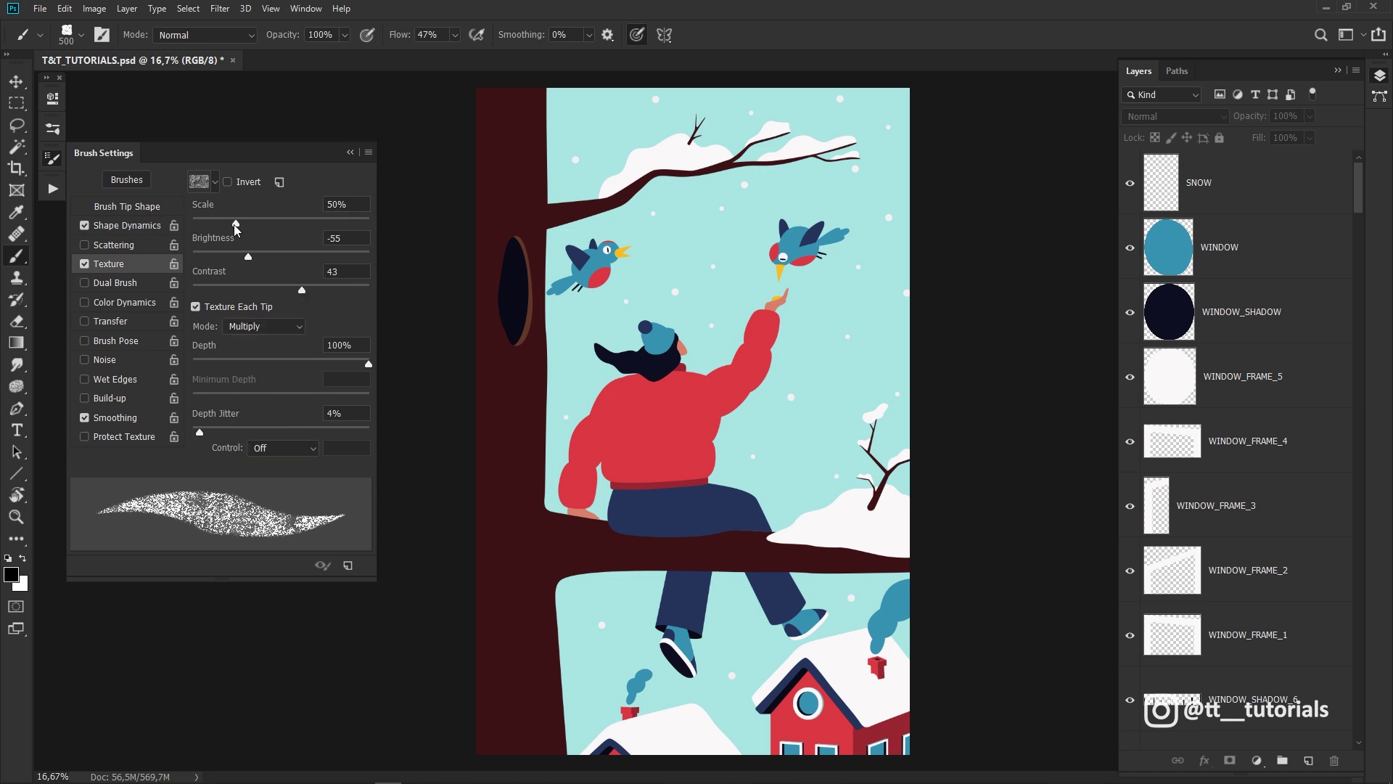
{"action": "left_click_drag", "start_coordinate": [236, 223], "coordinate": [262, 223]}
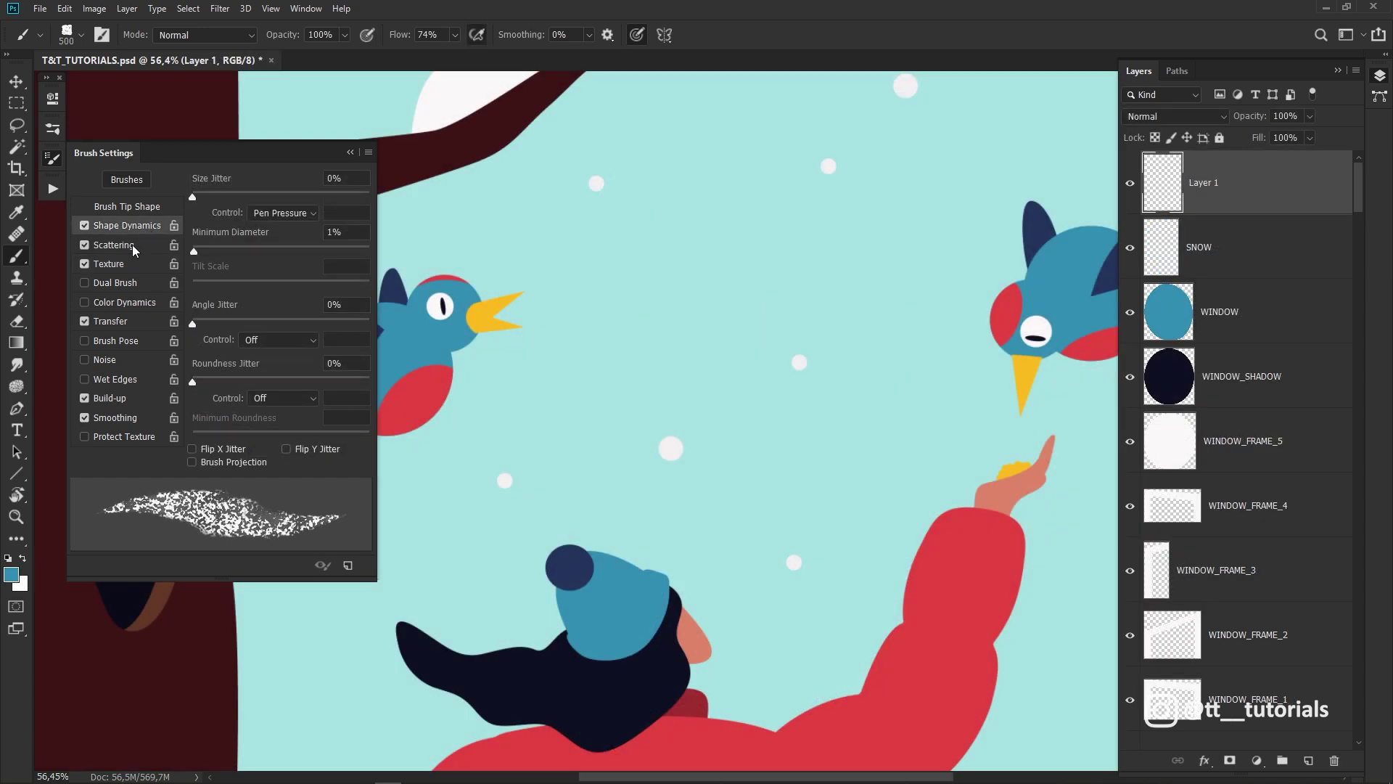
Review Scattering, Texture and Transfer, turn Build-up on and Smoothing off.
{"action": "left_click", "coordinate": [135, 250]}
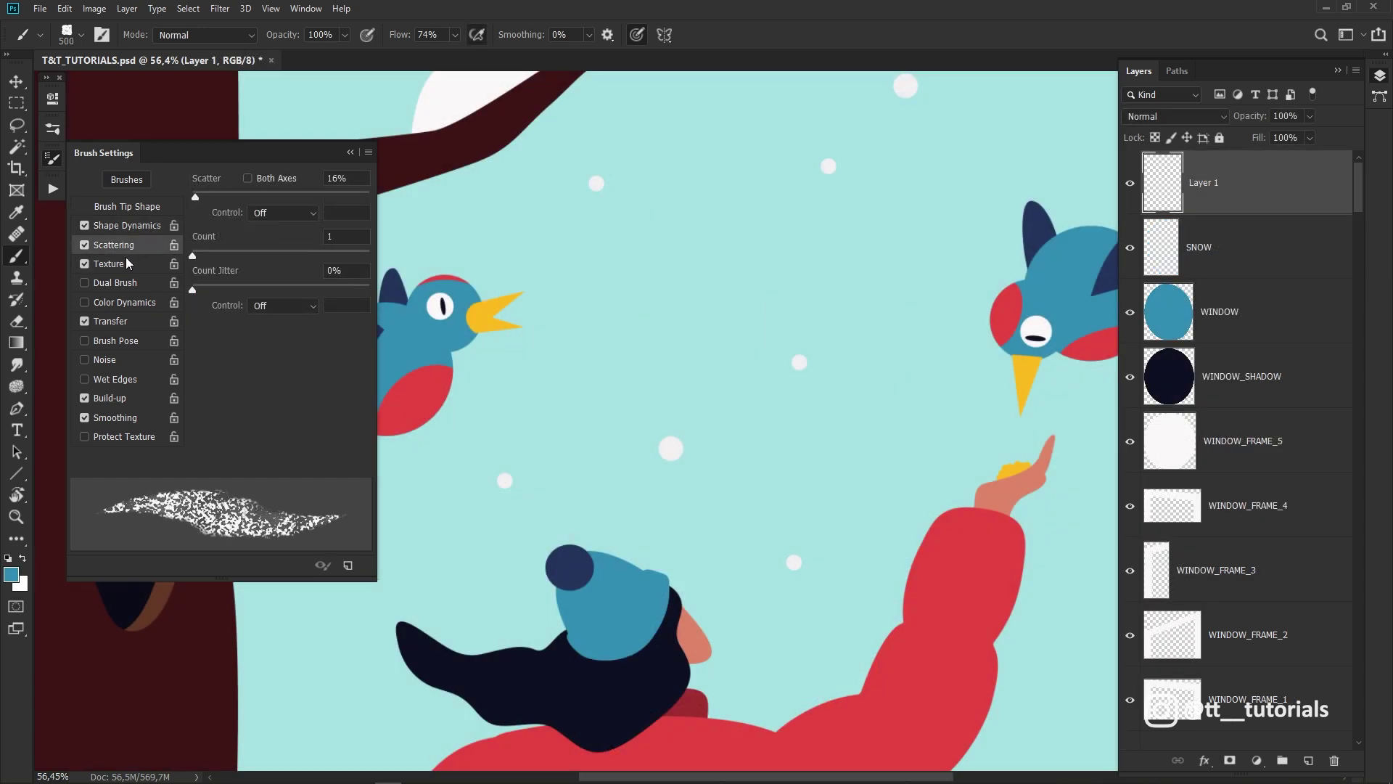
{"action": "left_click", "coordinate": [129, 264]}
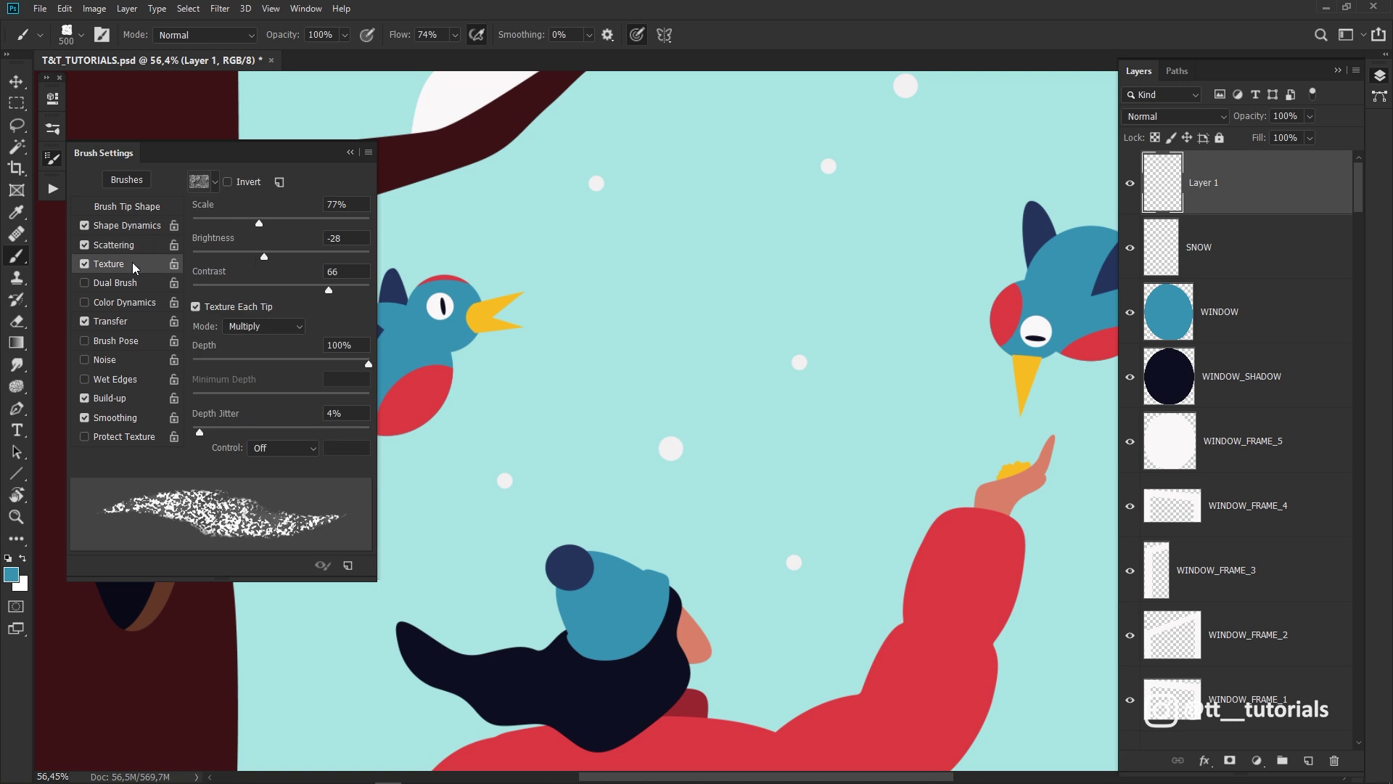
{"action": "left_click", "coordinate": [130, 321]}
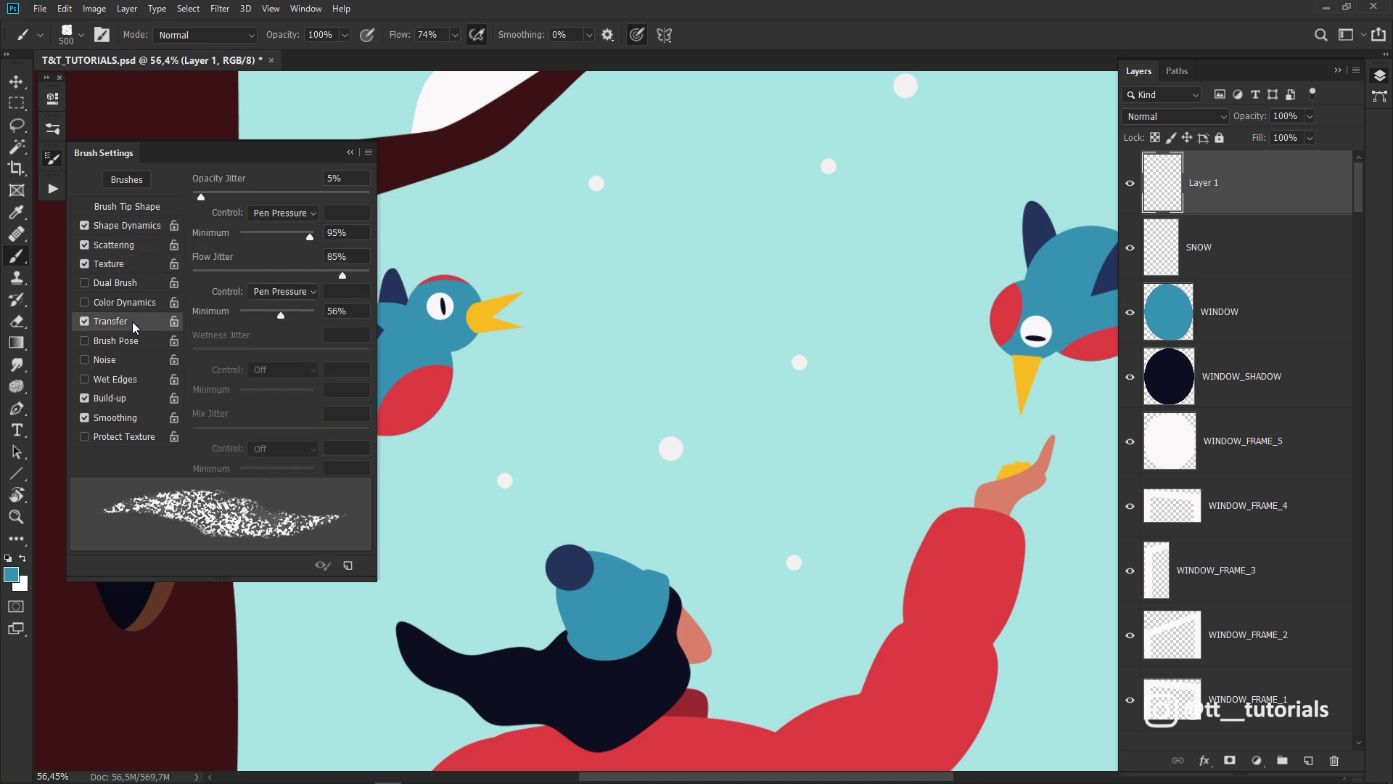
{"action": "left_click", "coordinate": [99, 400]}
{"action": "left_click", "coordinate": [95, 420]}
Save these settings as a new WINTER T&T brush preset.
{"action": "left_click", "coordinate": [126, 179]}
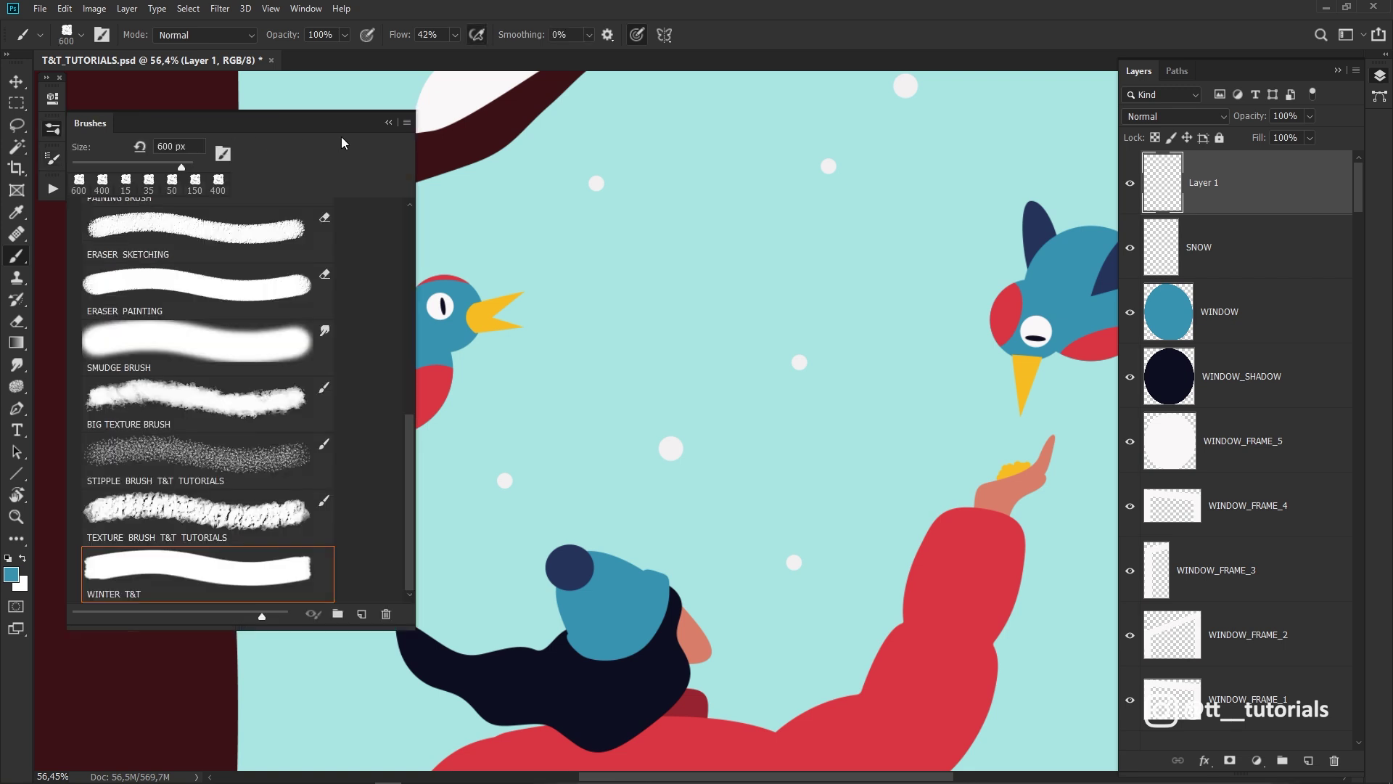
{"action": "left_click", "coordinate": [405, 125]}
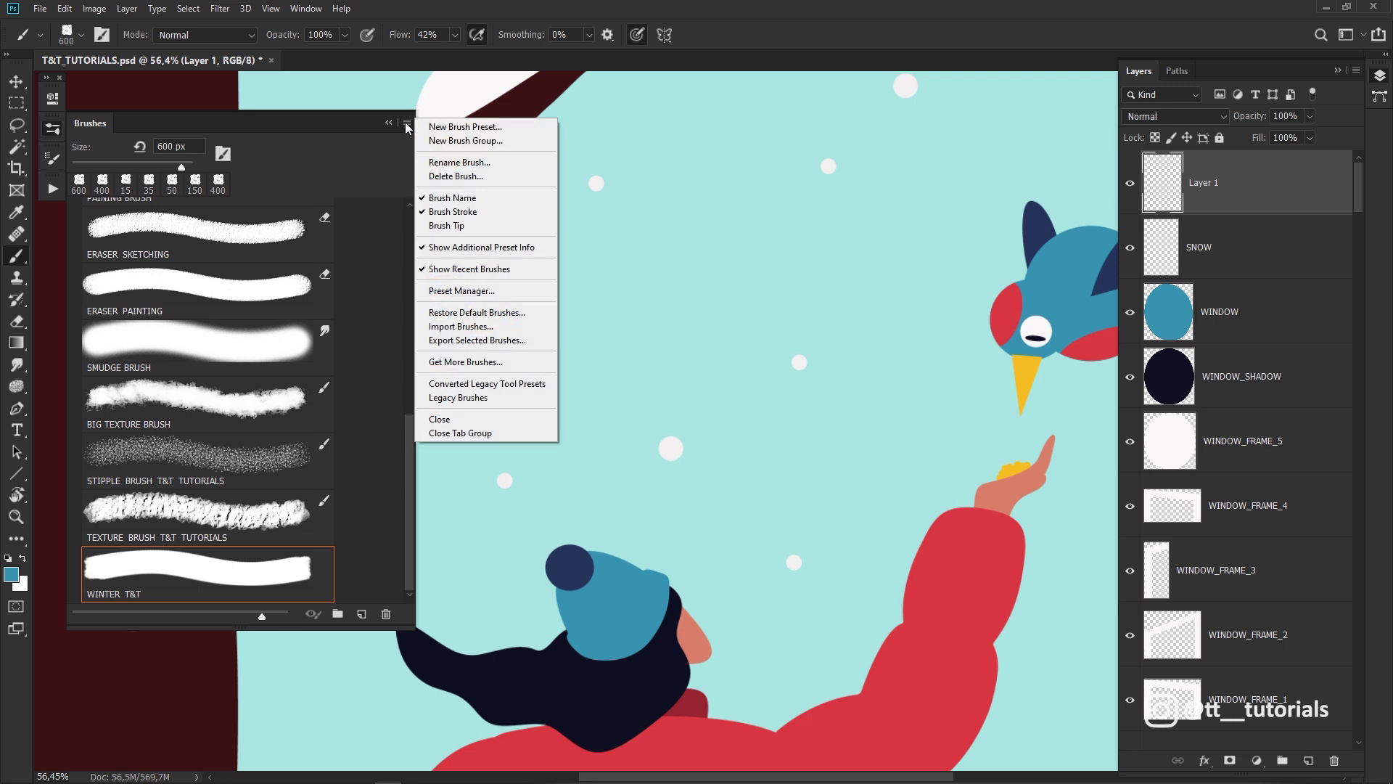
{"action": "left_click", "coordinate": [518, 129]}
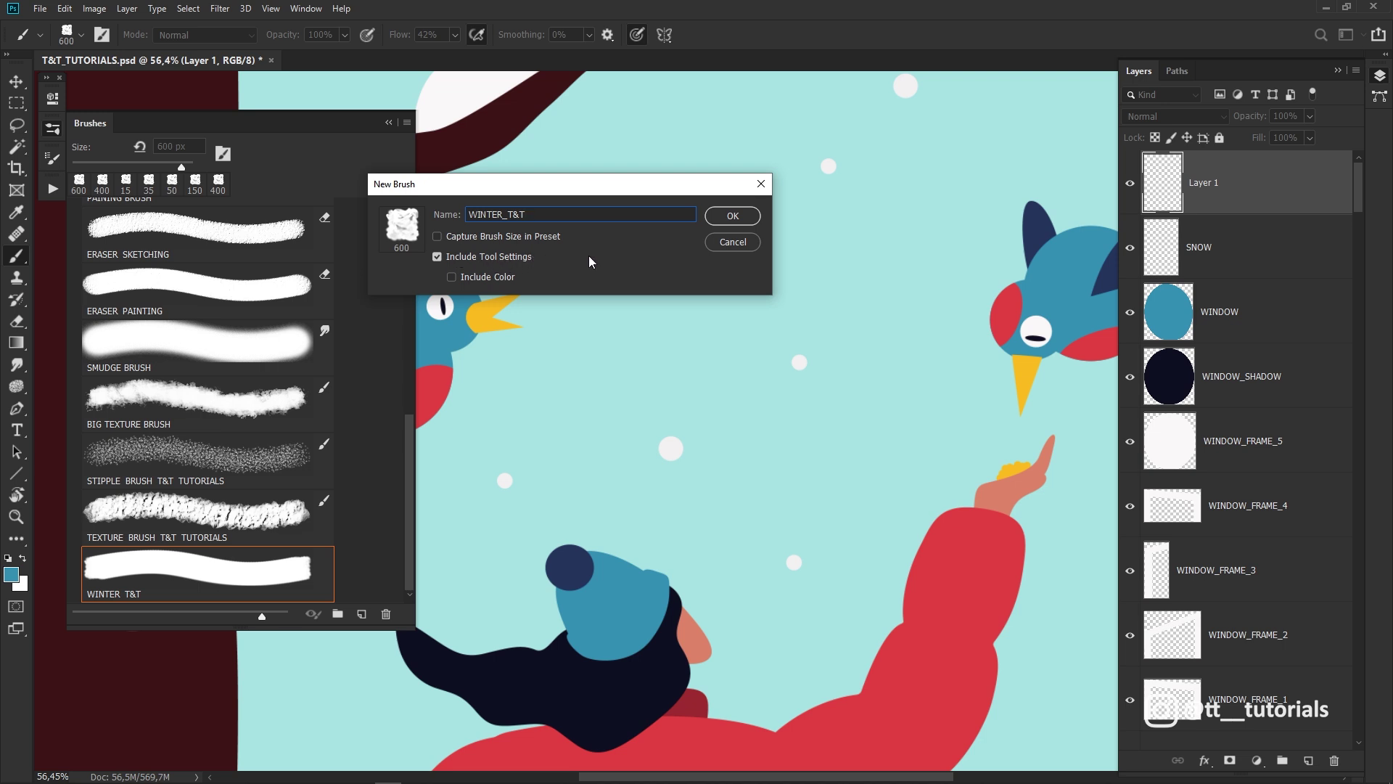
{"action": "left_click", "coordinate": [733, 215]}
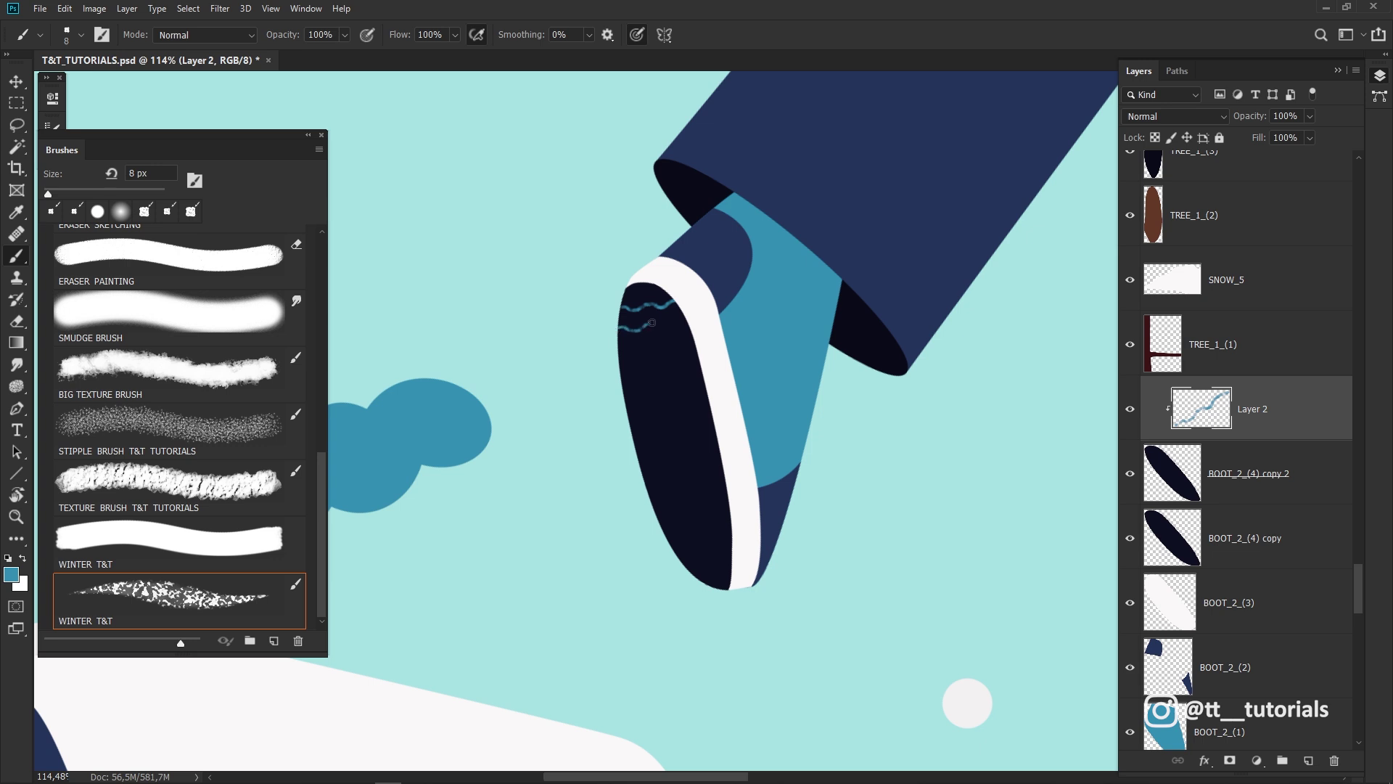
Extend the teal boot stroke and paint a large soft teal cloud across the sky.
{"action": "left_click_drag", "start_coordinate": [677, 321], "coordinate": [695, 345]}
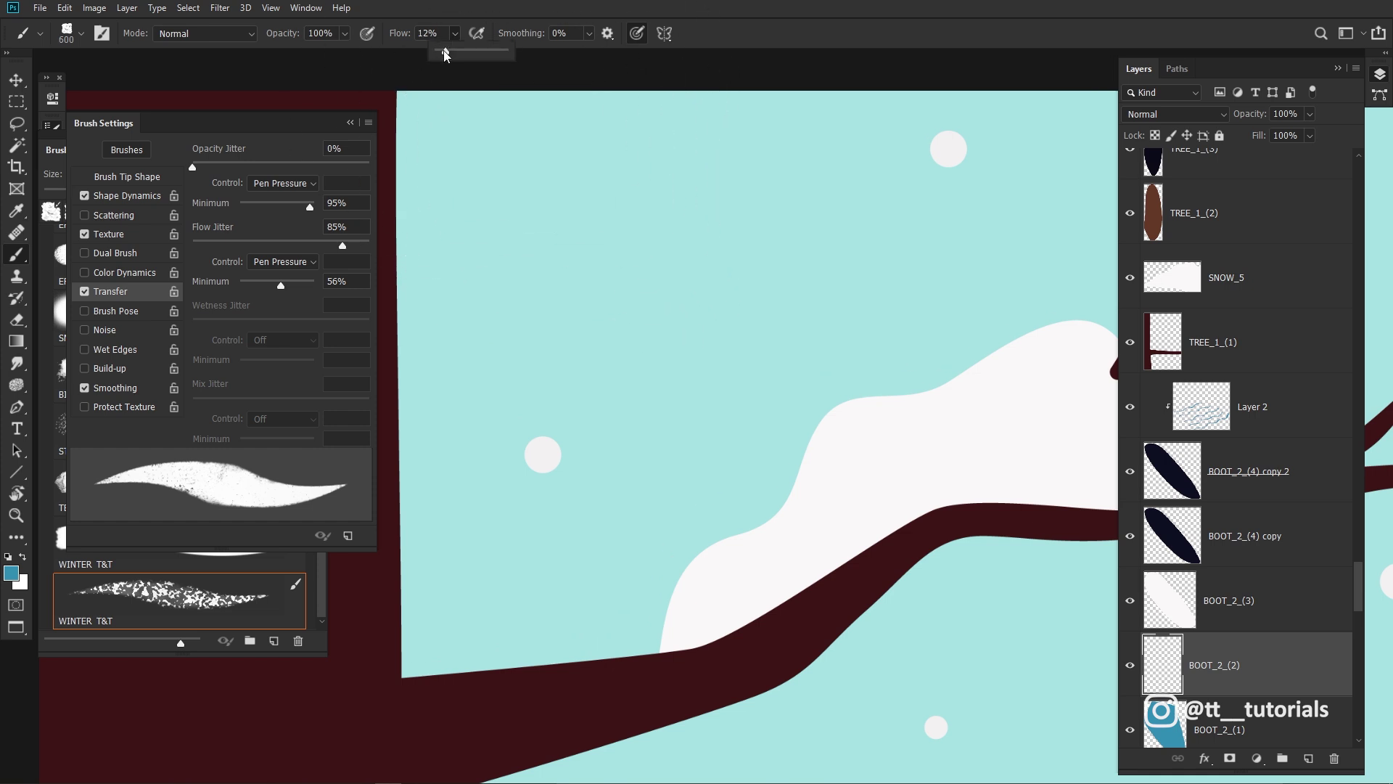
{"action": "left_click_drag", "start_coordinate": [497, 193], "coordinate": [579, 303]}
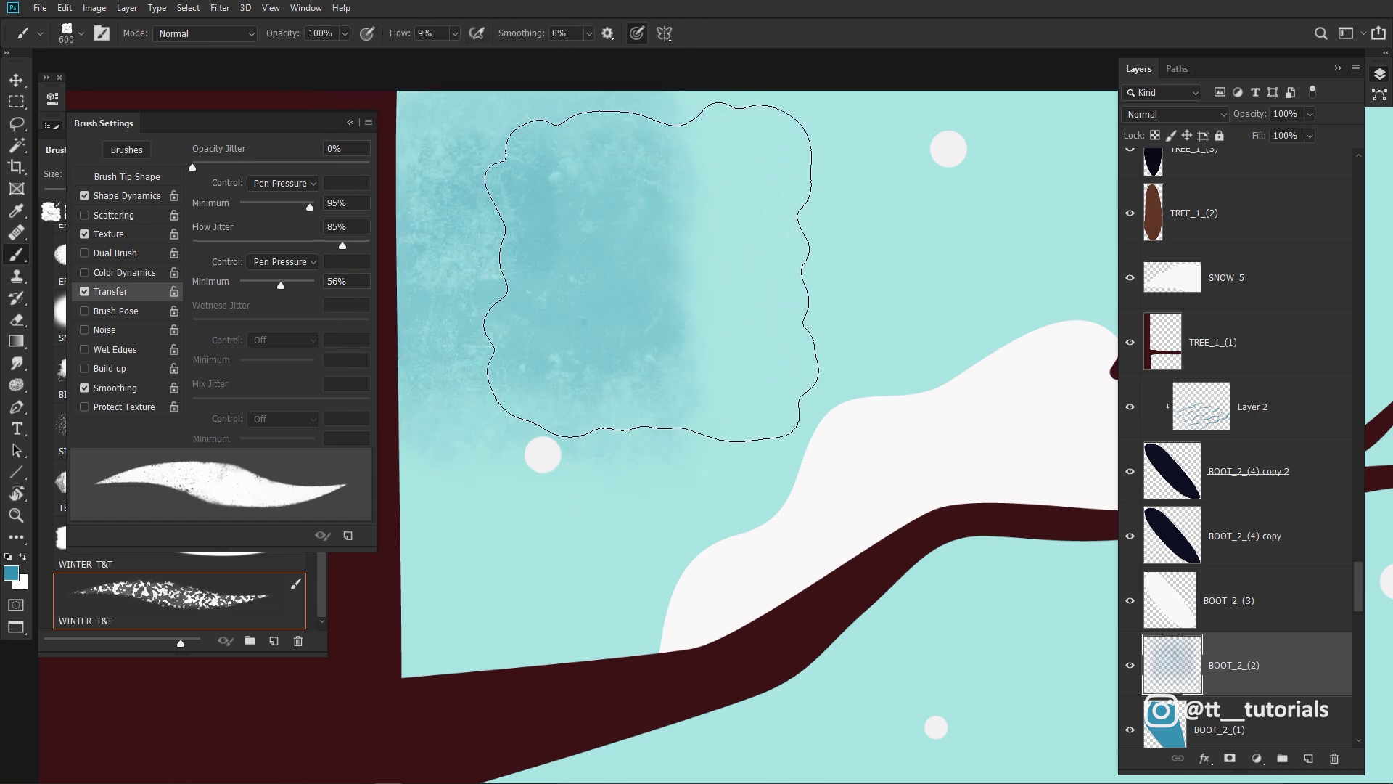
{"action": "key", "text": "ctrl+z"}
{"action": "mouse_move", "coordinate": [567, 205]}
{"action": "left_mouse_down"}
{"action": "mouse_move", "coordinate": [544, 327]}
{"action": "mouse_move", "coordinate": [490, 280]}
{"action": "mouse_move", "coordinate": [595, 422]}
{"action": "left_mouse_up"}
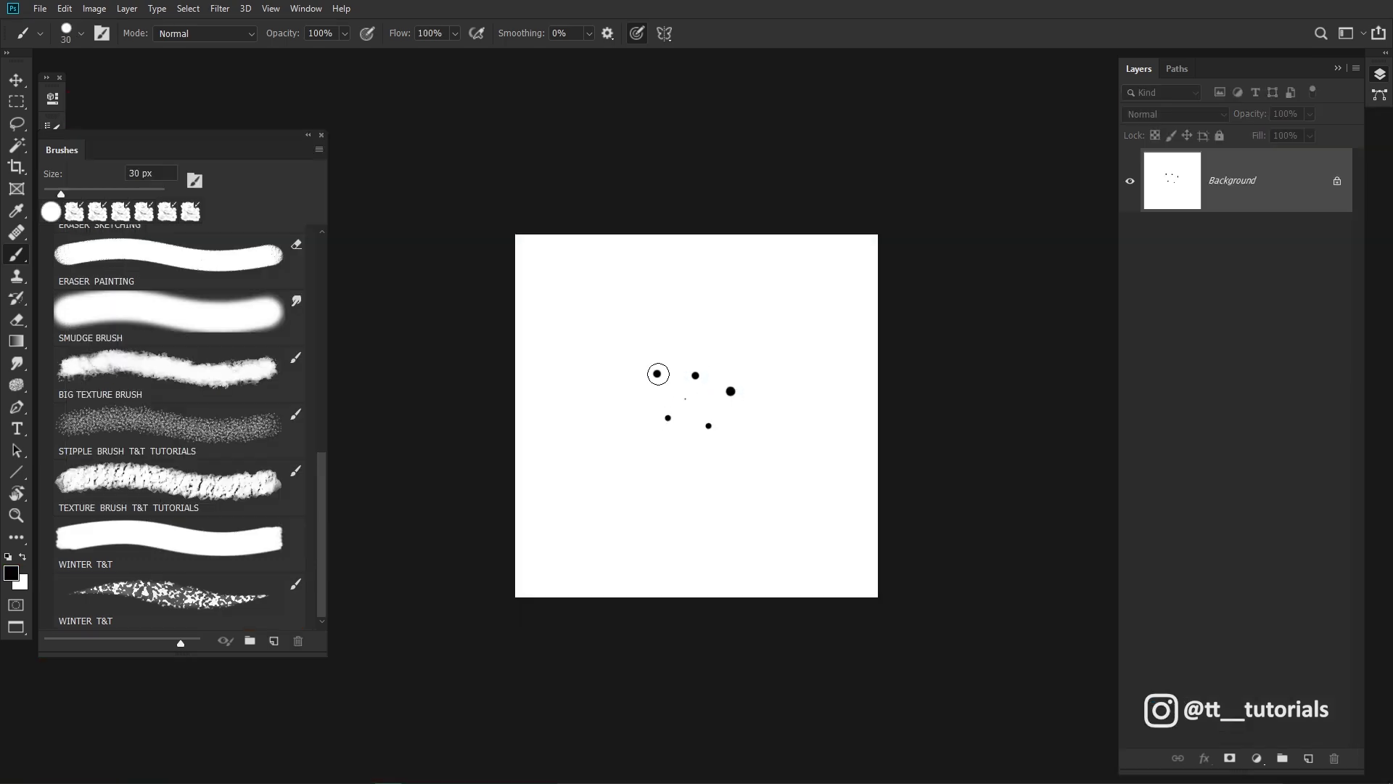
Scatter dark dots, erase strays at the edges, and stipple a patch beside the bird's beak.
{"action": "mouse_move", "coordinate": [658, 374]}
{"action": "left_mouse_down"}
{"action": "mouse_move", "coordinate": [659, 389]}
{"action": "mouse_move", "coordinate": [795, 305]}
{"action": "mouse_move", "coordinate": [744, 465]}
{"action": "mouse_move", "coordinate": [609, 458]}
{"action": "mouse_move", "coordinate": [774, 537]}
{"action": "mouse_move", "coordinate": [686, 397]}
{"action": "mouse_move", "coordinate": [562, 320]}
{"action": "mouse_move", "coordinate": [760, 271]}
{"action": "mouse_move", "coordinate": [794, 569]}
{"action": "mouse_move", "coordinate": [607, 551]}
{"action": "mouse_move", "coordinate": [701, 430]}
{"action": "mouse_move", "coordinate": [687, 417]}
{"action": "mouse_move", "coordinate": [802, 460]}
{"action": "mouse_move", "coordinate": [692, 521]}
{"action": "mouse_move", "coordinate": [784, 394]}
{"action": "mouse_move", "coordinate": [706, 533]}
{"action": "left_mouse_up"}
{"action": "key", "text": "e"}
{"action": "mouse_move", "coordinate": [830, 533]}
{"action": "left_mouse_down"}
{"action": "mouse_move", "coordinate": [547, 473]}
{"action": "mouse_move", "coordinate": [875, 286]}
{"action": "left_mouse_up"}
{"action": "key", "text": "bracketleft"}
{"action": "mouse_move", "coordinate": [697, 316]}
{"action": "left_mouse_down"}
{"action": "mouse_move", "coordinate": [729, 360]}
{"action": "mouse_move", "coordinate": [751, 435]}
{"action": "mouse_move", "coordinate": [850, 490]}
{"action": "mouse_move", "coordinate": [828, 386]}
{"action": "mouse_move", "coordinate": [872, 431]}
{"action": "mouse_move", "coordinate": [707, 468]}
{"action": "mouse_move", "coordinate": [733, 498]}
{"action": "mouse_move", "coordinate": [785, 544]}
{"action": "mouse_move", "coordinate": [903, 544]}
{"action": "left_mouse_up"}
{"action": "left_click", "coordinate": [127, 215]}
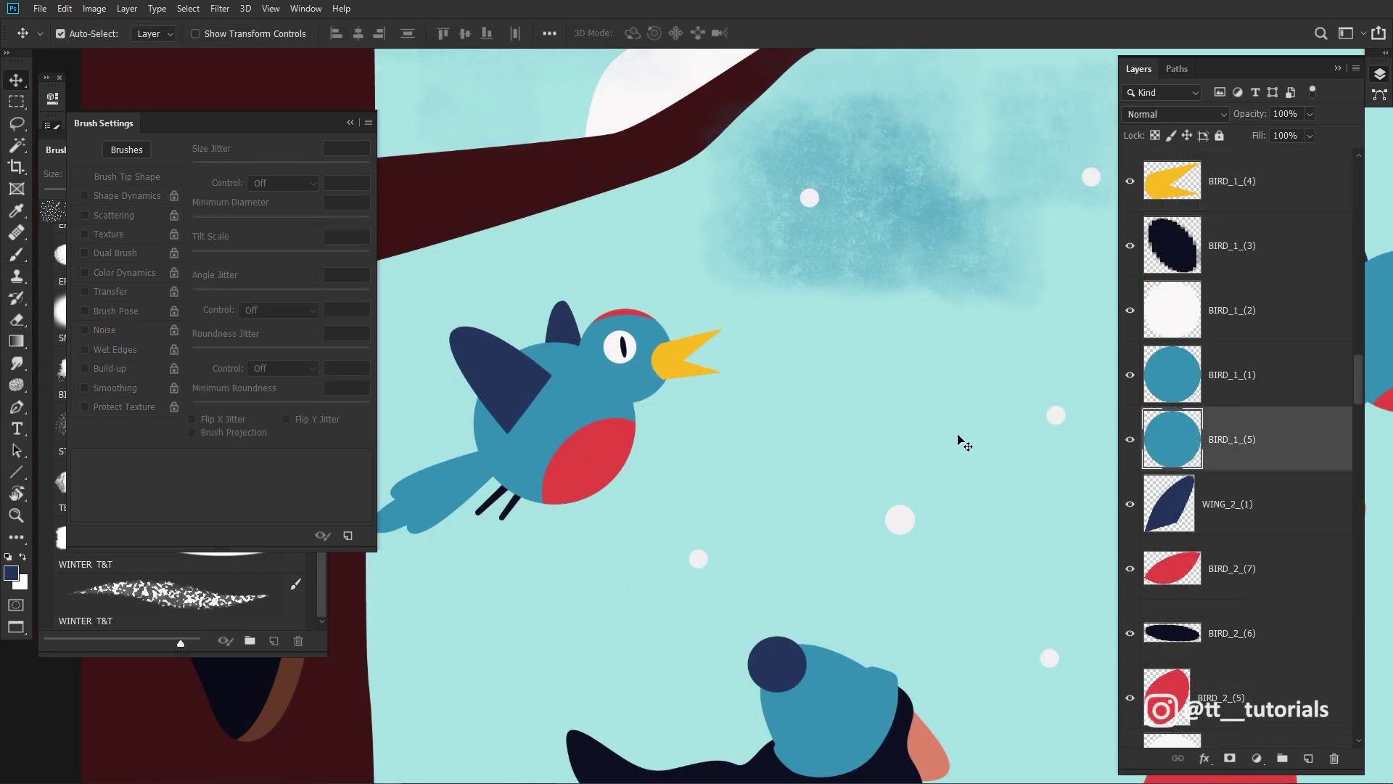
Add a new layer above BIRD_1_(5) and clip it to the bird's body.
{"action": "left_click", "coordinate": [1310, 757]}
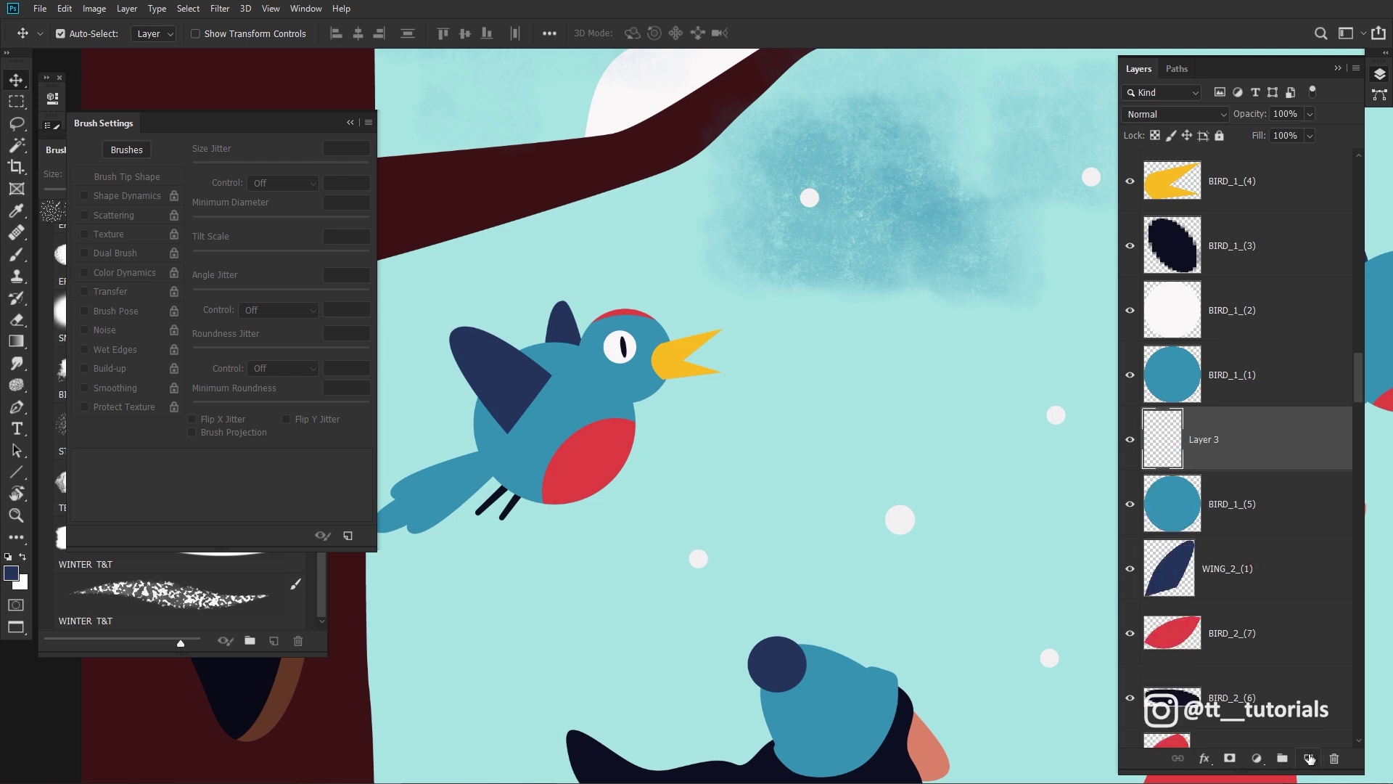
{"action": "key", "text": "alt"}
{"action": "left_click", "coordinate": [1255, 466], "text": "alt"}
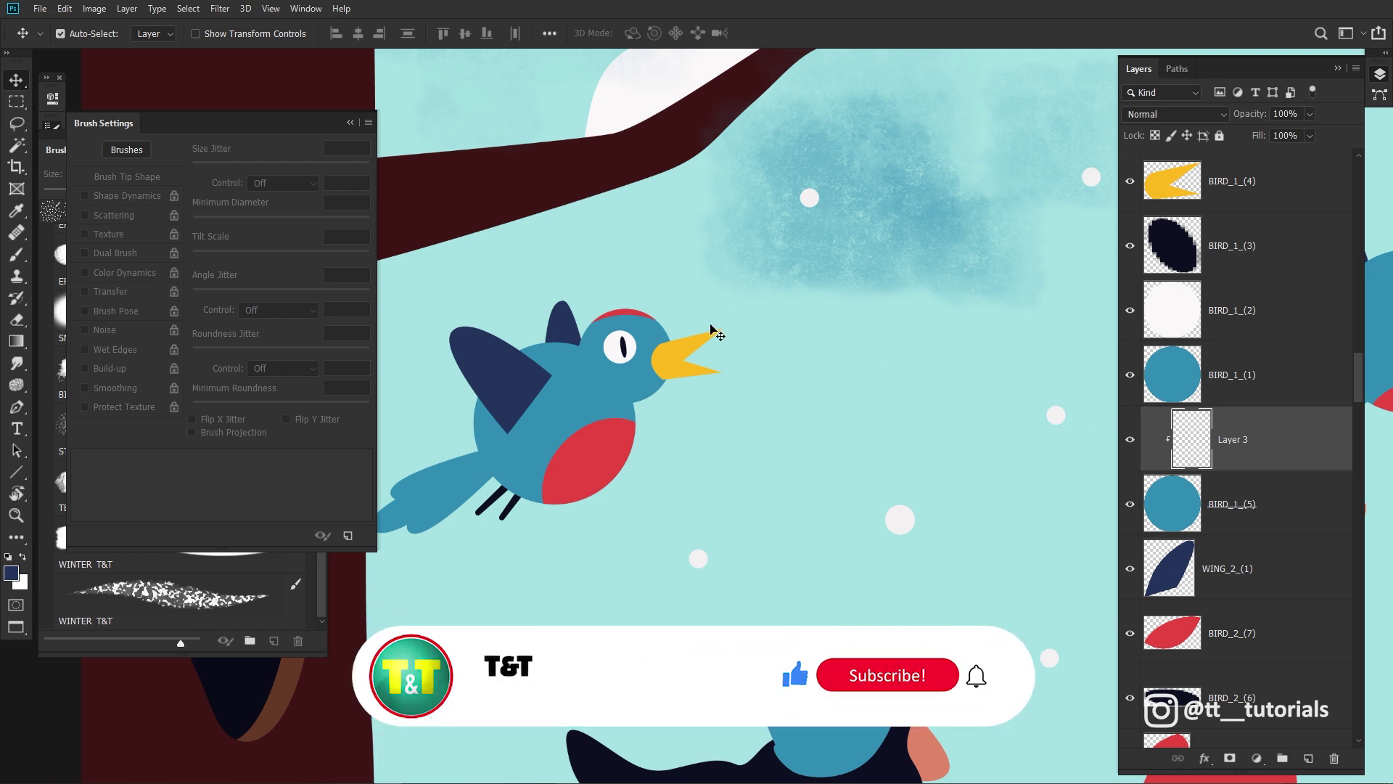
Stipple dark navy shading onto the bird's neck, wing and tail with a small brush.
{"action": "key", "text": "b"}
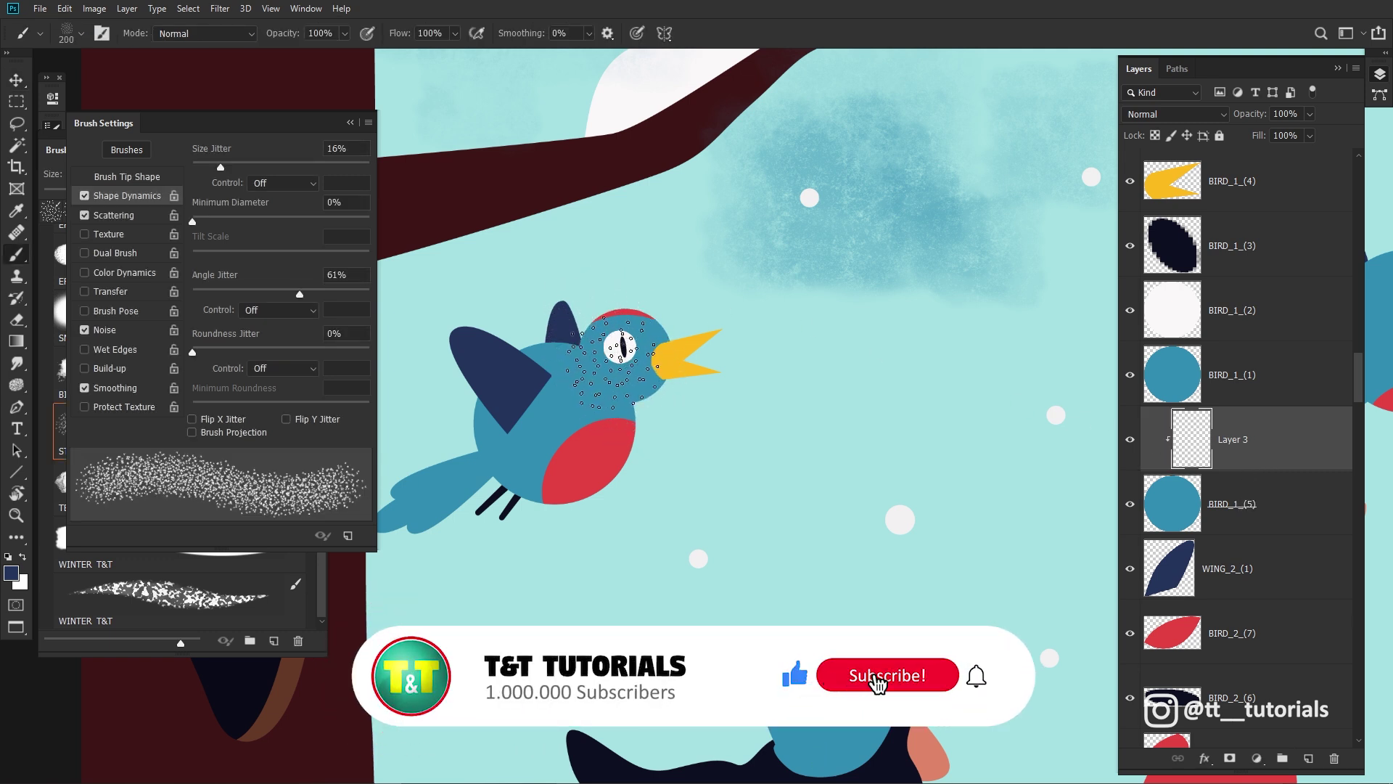
{"action": "key", "text": "period"}
{"action": "key", "text": "bracketleft"}
{"action": "key", "text": "bracketleft"}
{"action": "key", "text": "bracketleft"}
{"action": "mouse_move", "coordinate": [616, 347]}
{"action": "left_mouse_down"}
{"action": "mouse_move", "coordinate": [642, 400]}
{"action": "mouse_move", "coordinate": [629, 401]}
{"action": "left_mouse_up"}
{"action": "key", "text": "bracketright"}
{"action": "key", "text": "bracketright"}
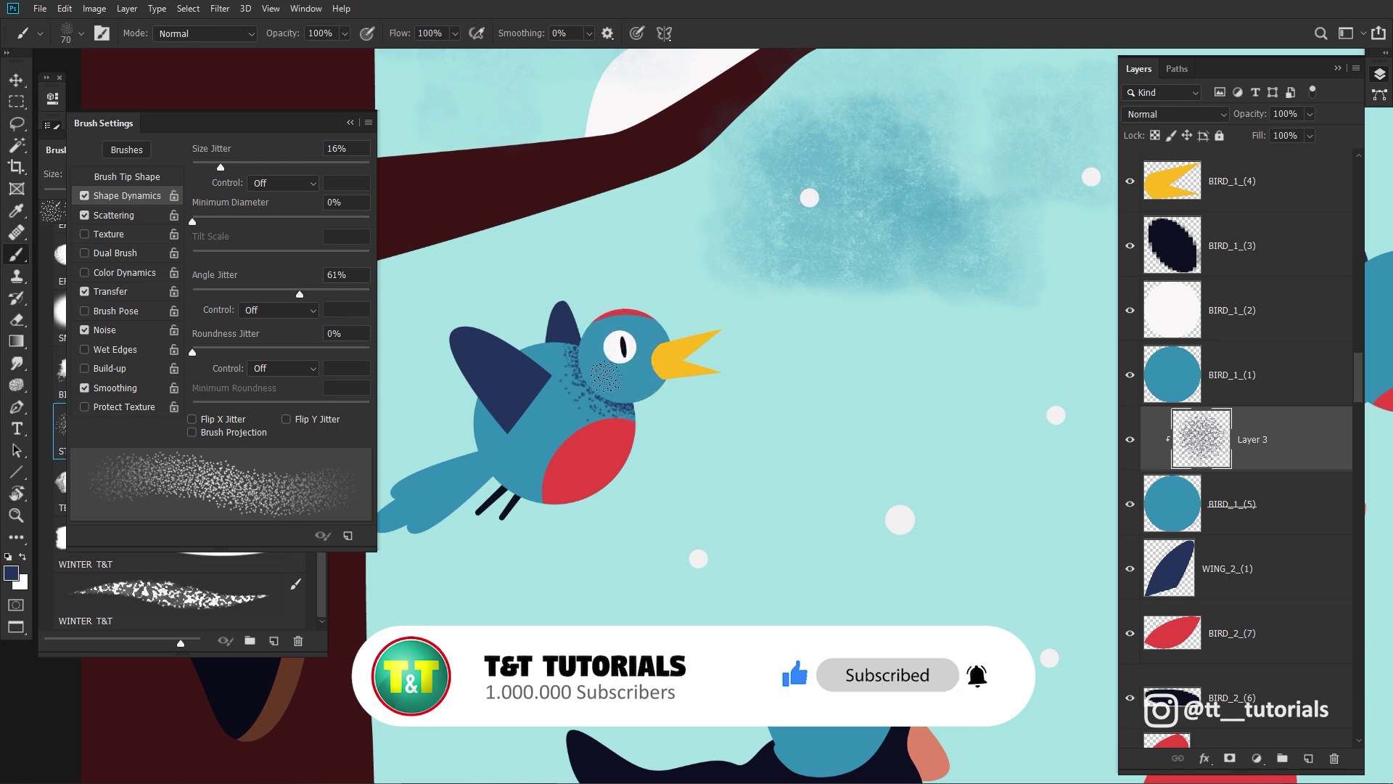
{"action": "mouse_move", "coordinate": [529, 326]}
{"action": "left_mouse_down"}
{"action": "mouse_move", "coordinate": [557, 351]}
{"action": "mouse_move", "coordinate": [506, 347]}
{"action": "mouse_move", "coordinate": [534, 349]}
{"action": "left_mouse_up"}
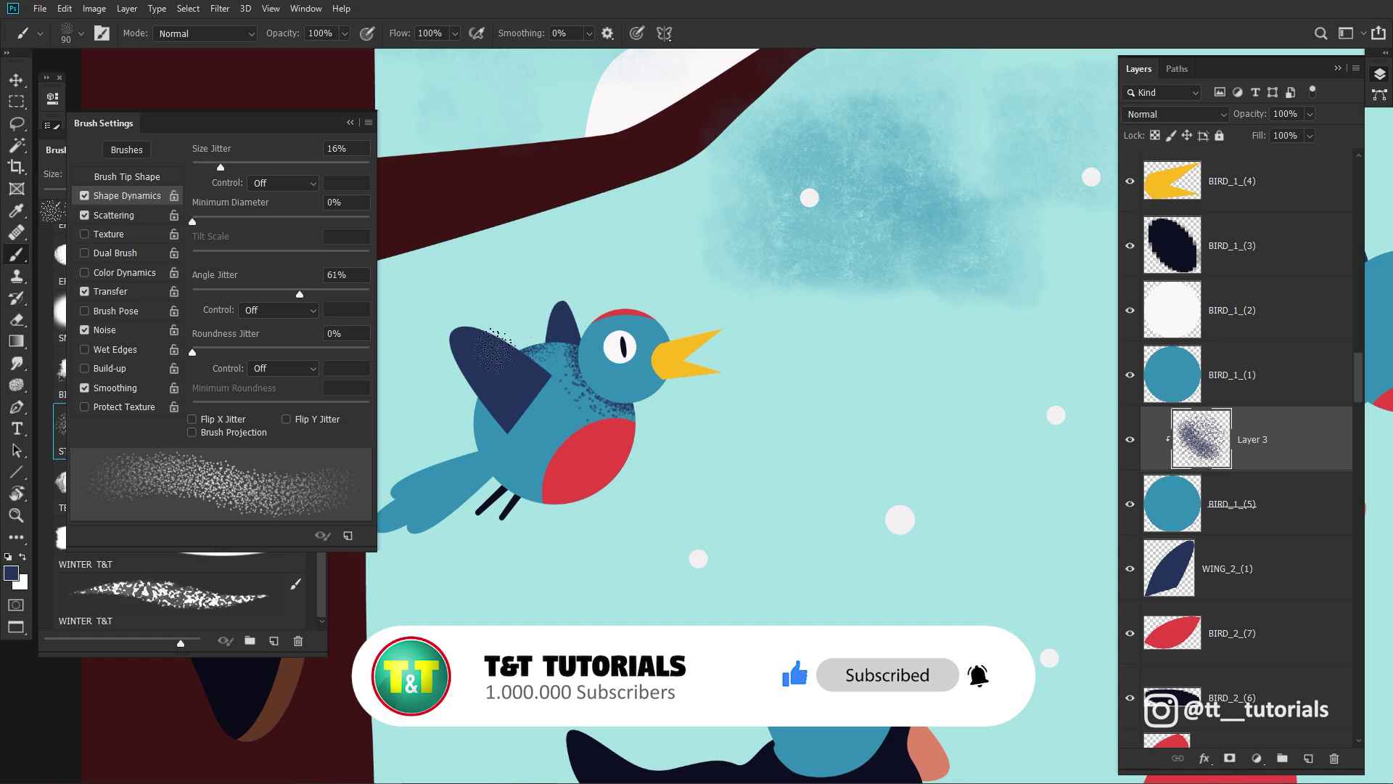
{"action": "key", "text": "bracketright"}
{"action": "key", "text": "bracketright"}
{"action": "key", "text": "bracketright"}
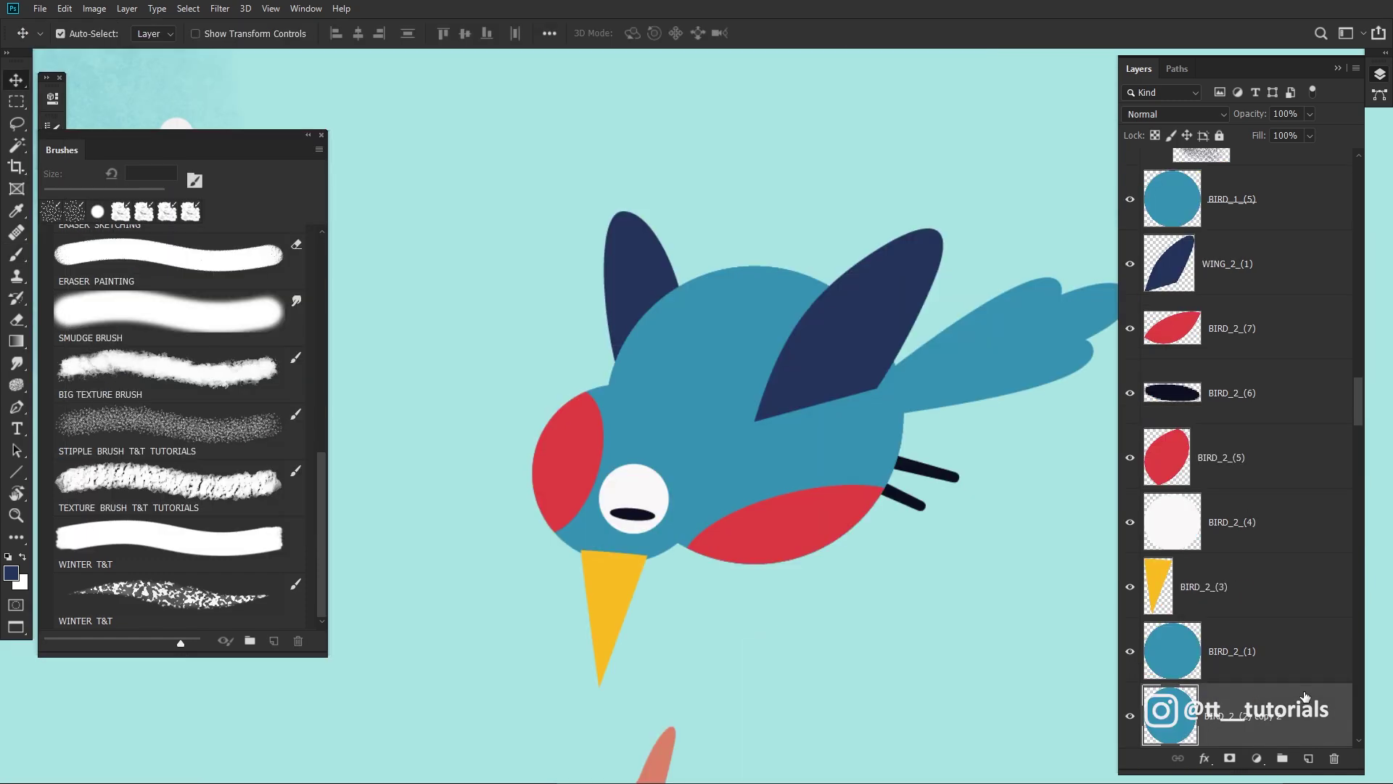
{"action": "scroll", "coordinate": [1304, 697], "scroll_direction": "down", "scroll_amount": 1}
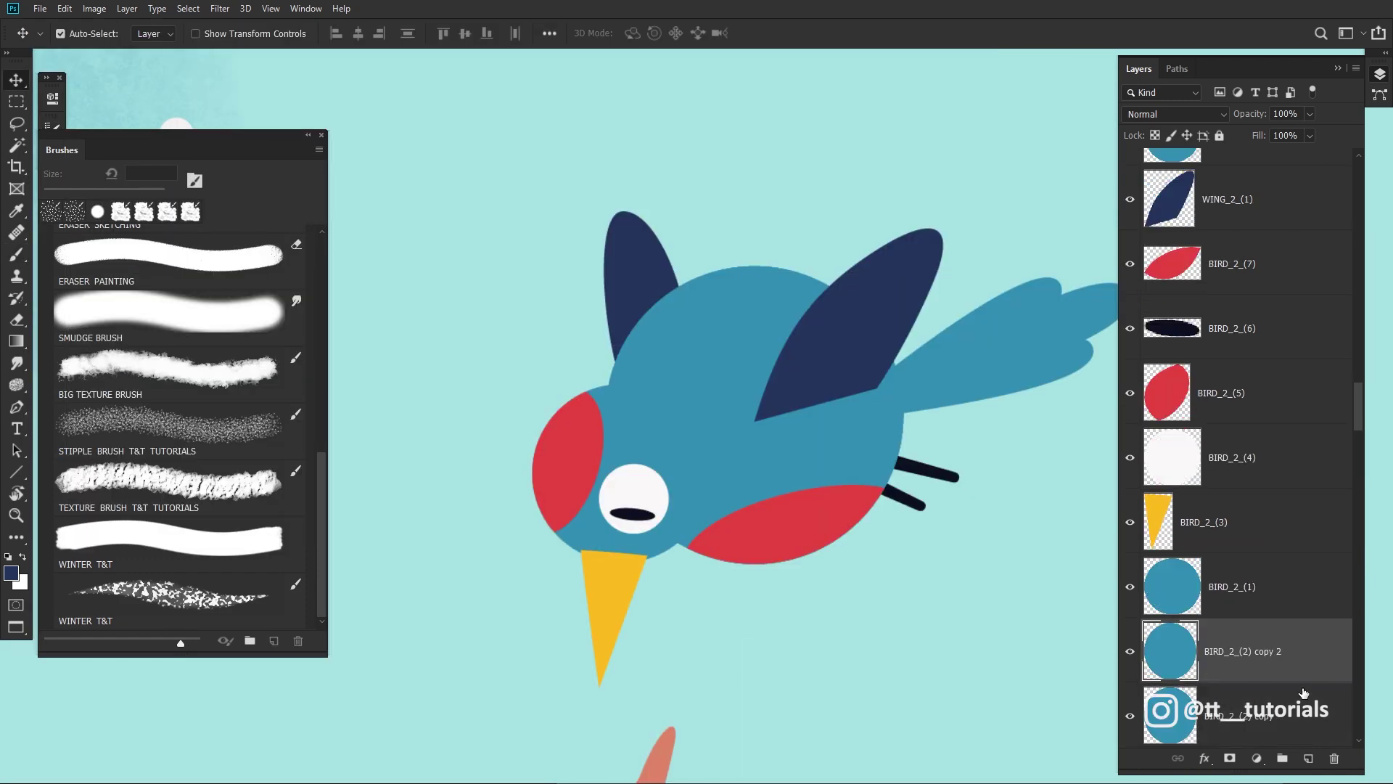
{"action": "scroll", "coordinate": [1297, 692], "scroll_direction": "down", "scroll_amount": 2}
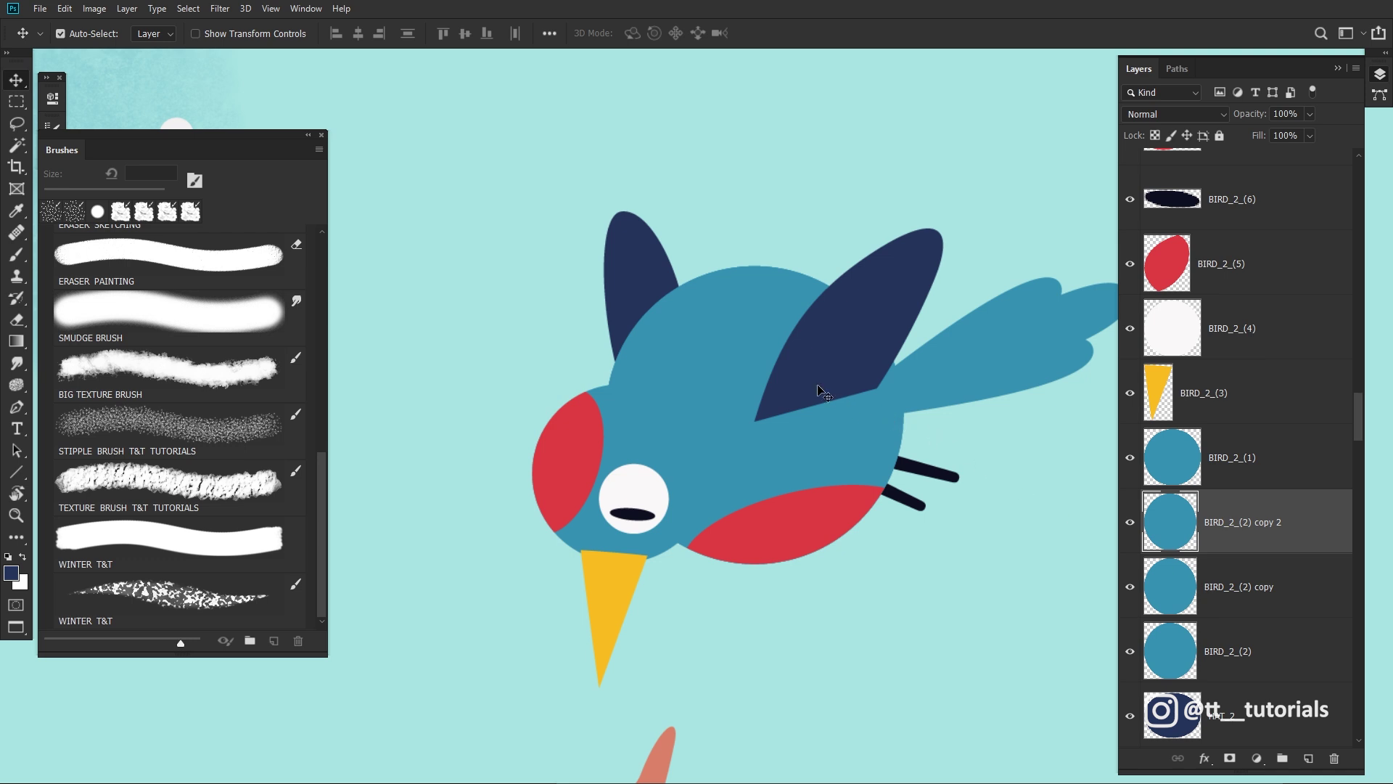
Apply about 30% monochromatic Add Noise to the BIRD_2_(2) copy 2 layer.
{"action": "left_click", "coordinate": [223, 11]}
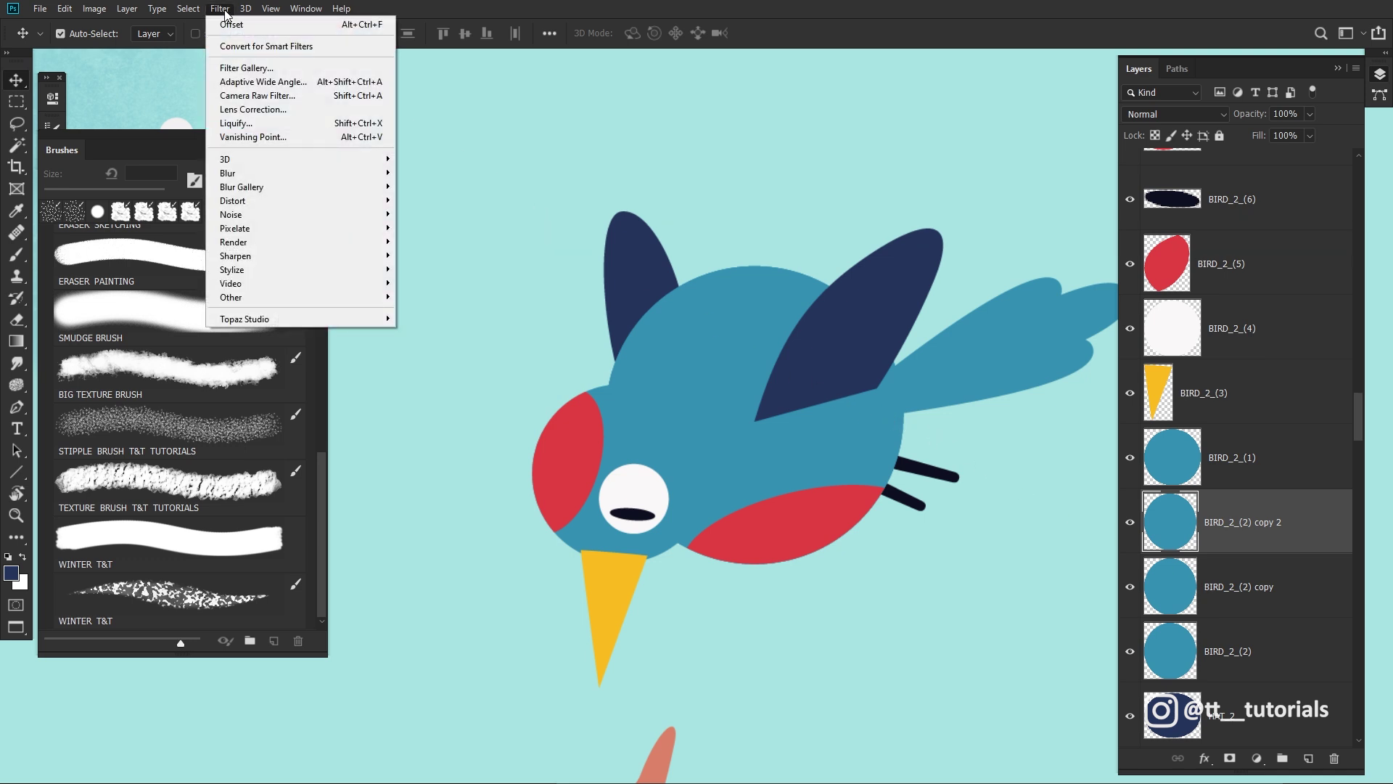
{"action": "mouse_move", "coordinate": [283, 215]}
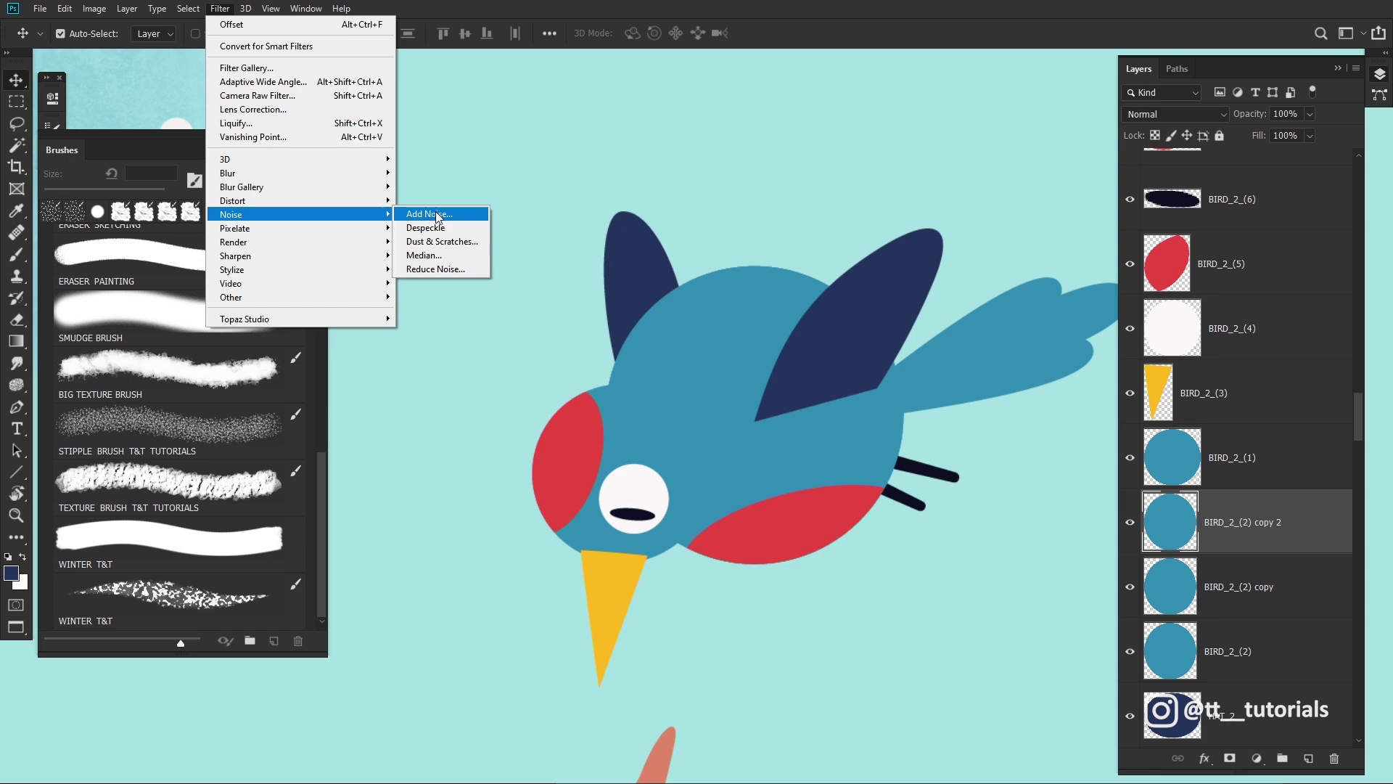
{"action": "left_click", "coordinate": [471, 217]}
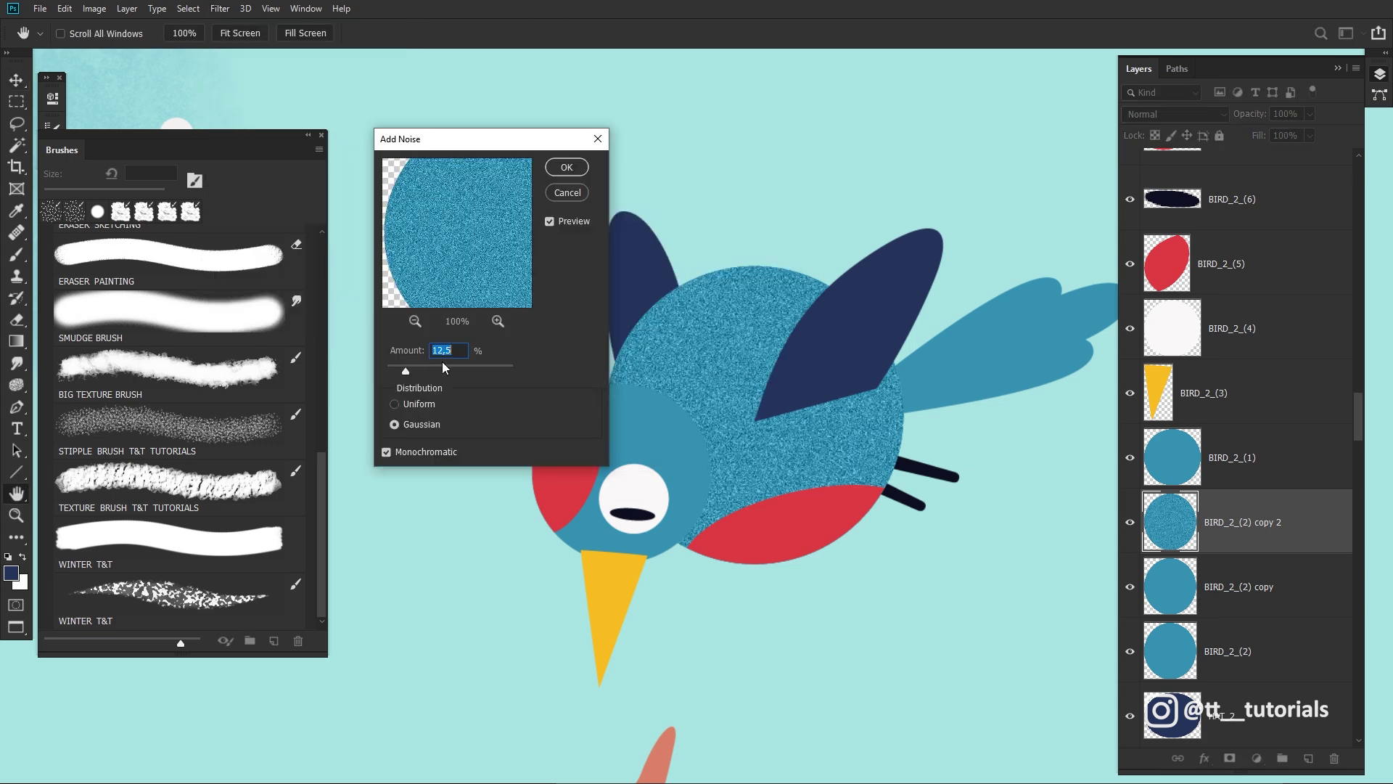
{"action": "left_click_drag", "start_coordinate": [445, 365], "coordinate": [421, 363]}
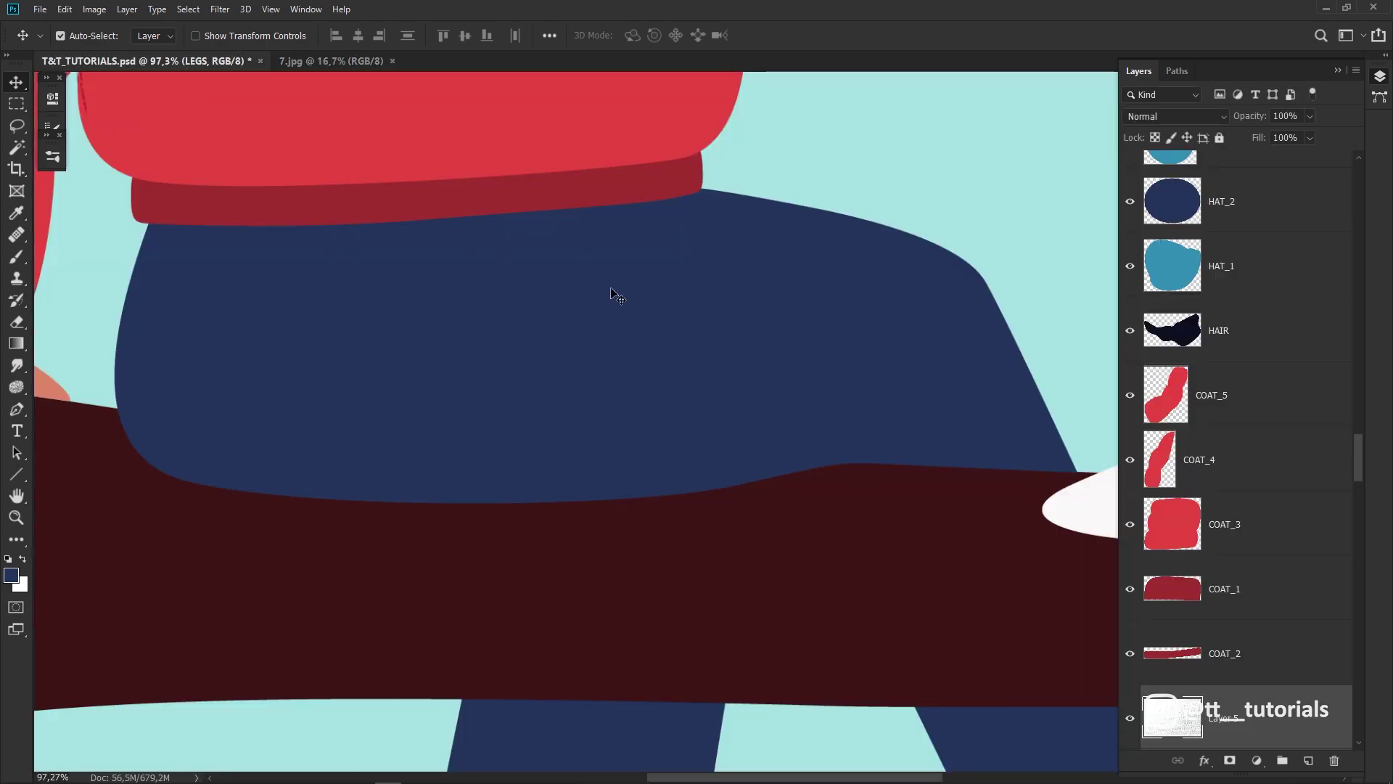
Scale the Layer 5 texture down to fit over the girl's trousers.
{"action": "key", "text": "ctrl+t"}
{"action": "key", "text": "ctrl+0"}
{"action": "mouse_move", "coordinate": [1052, 736]}
{"action": "left_mouse_down"}
{"action": "mouse_move", "coordinate": [758, 511]}
{"action": "mouse_move", "coordinate": [751, 435]}
{"action": "mouse_move", "coordinate": [664, 372]}
{"action": "left_mouse_up"}
{"action": "key", "text": "Return"}
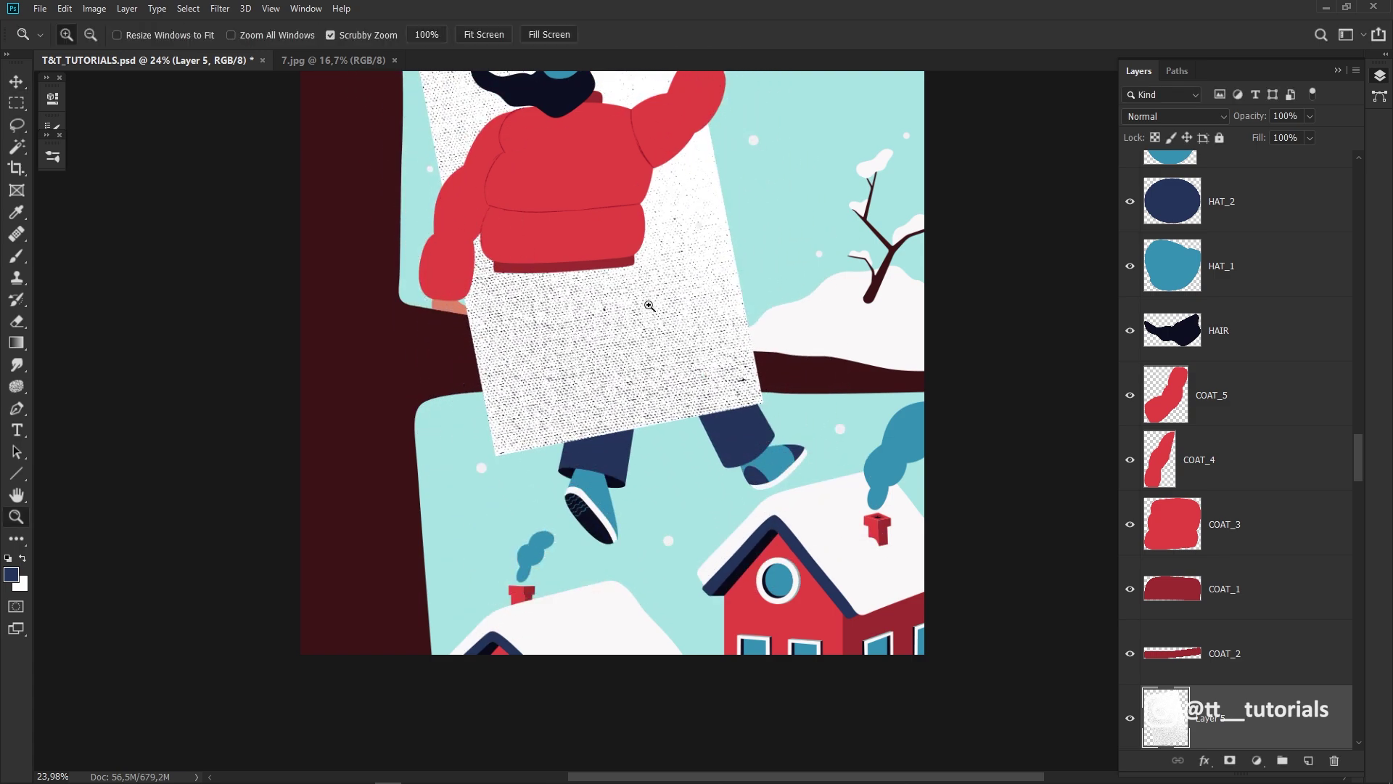
{"action": "scroll", "coordinate": [642, 305], "scroll_direction": "up", "scroll_amount": 4}
{"action": "scroll", "coordinate": [1286, 356], "scroll_direction": "down", "scroll_amount": 3}
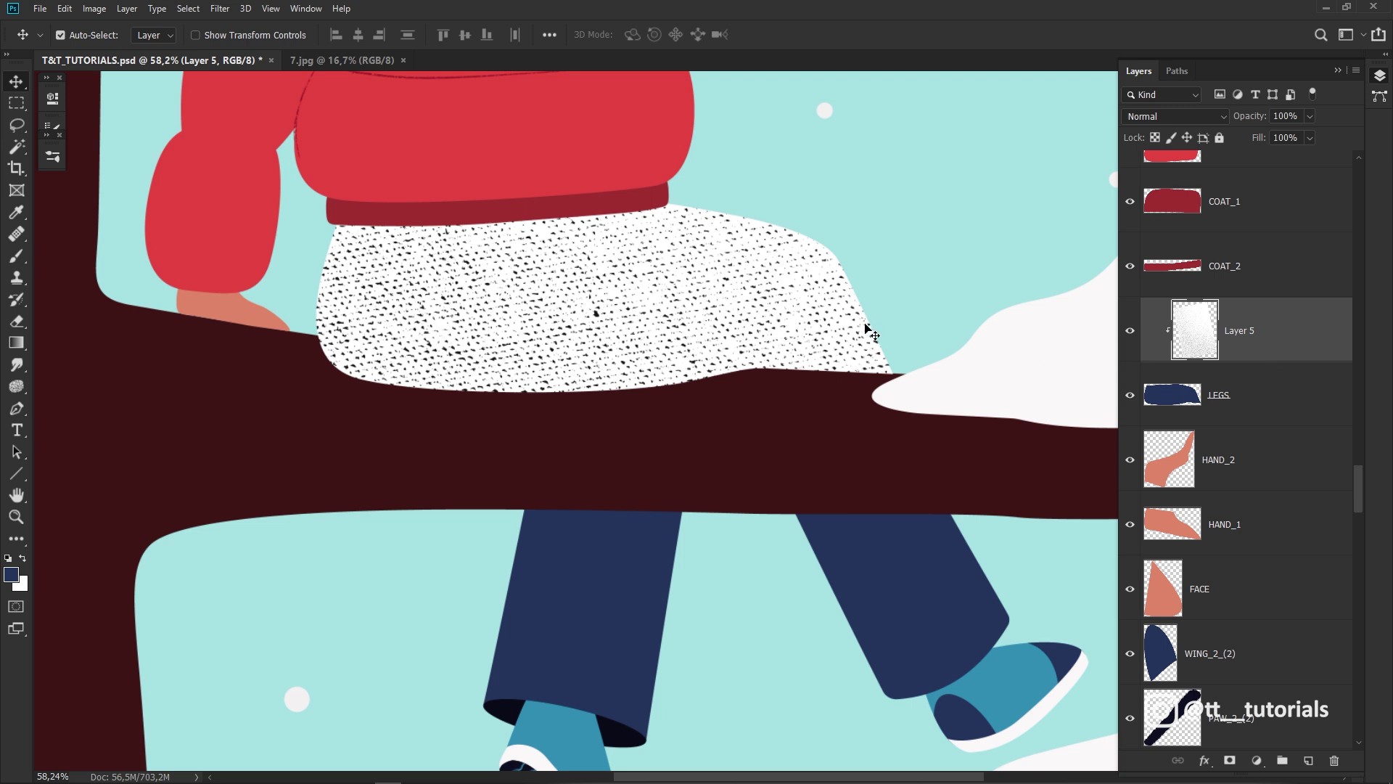
Blend the texture in Divide mode at 68% opacity.
{"action": "left_click", "coordinate": [1176, 115]}
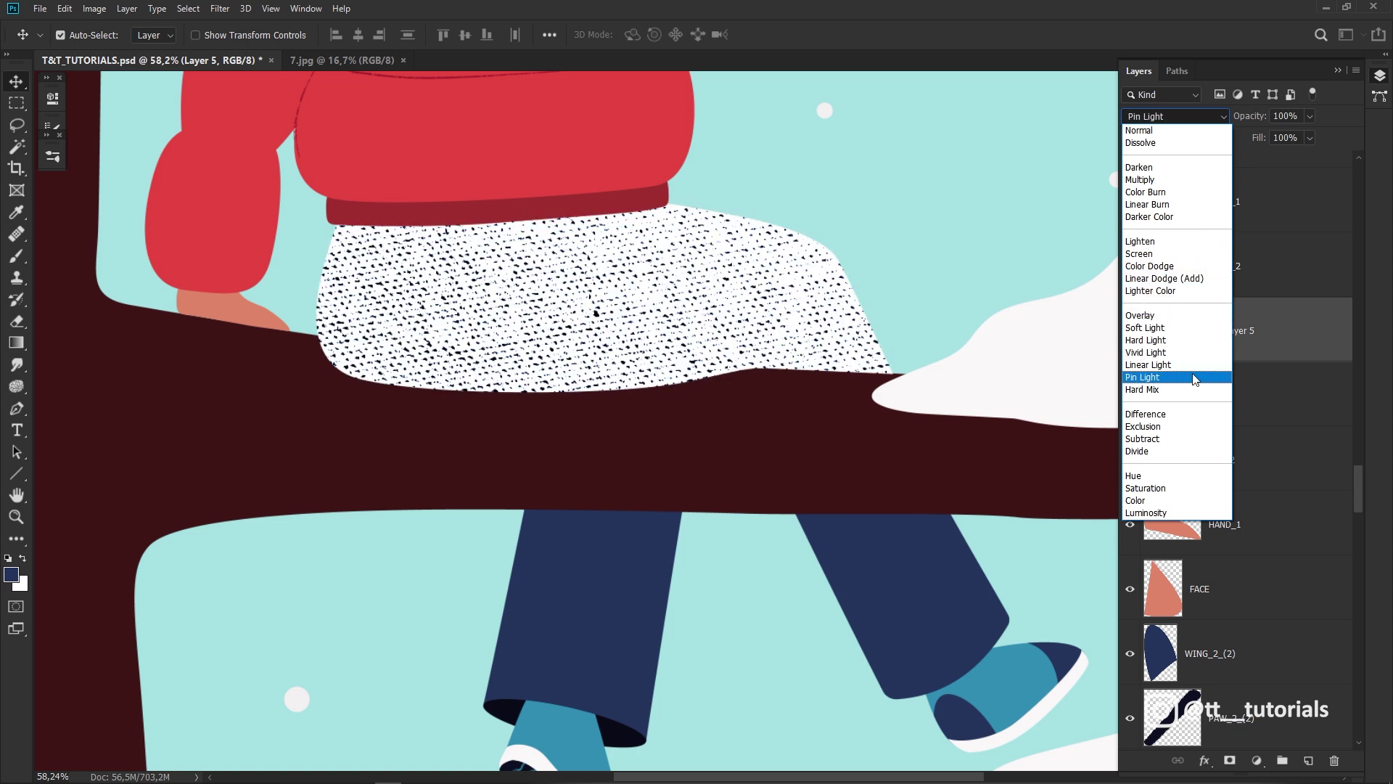
{"action": "left_click", "coordinate": [1184, 451]}
{"action": "left_click_drag", "start_coordinate": [1309, 116], "coordinate": [1287, 135]}
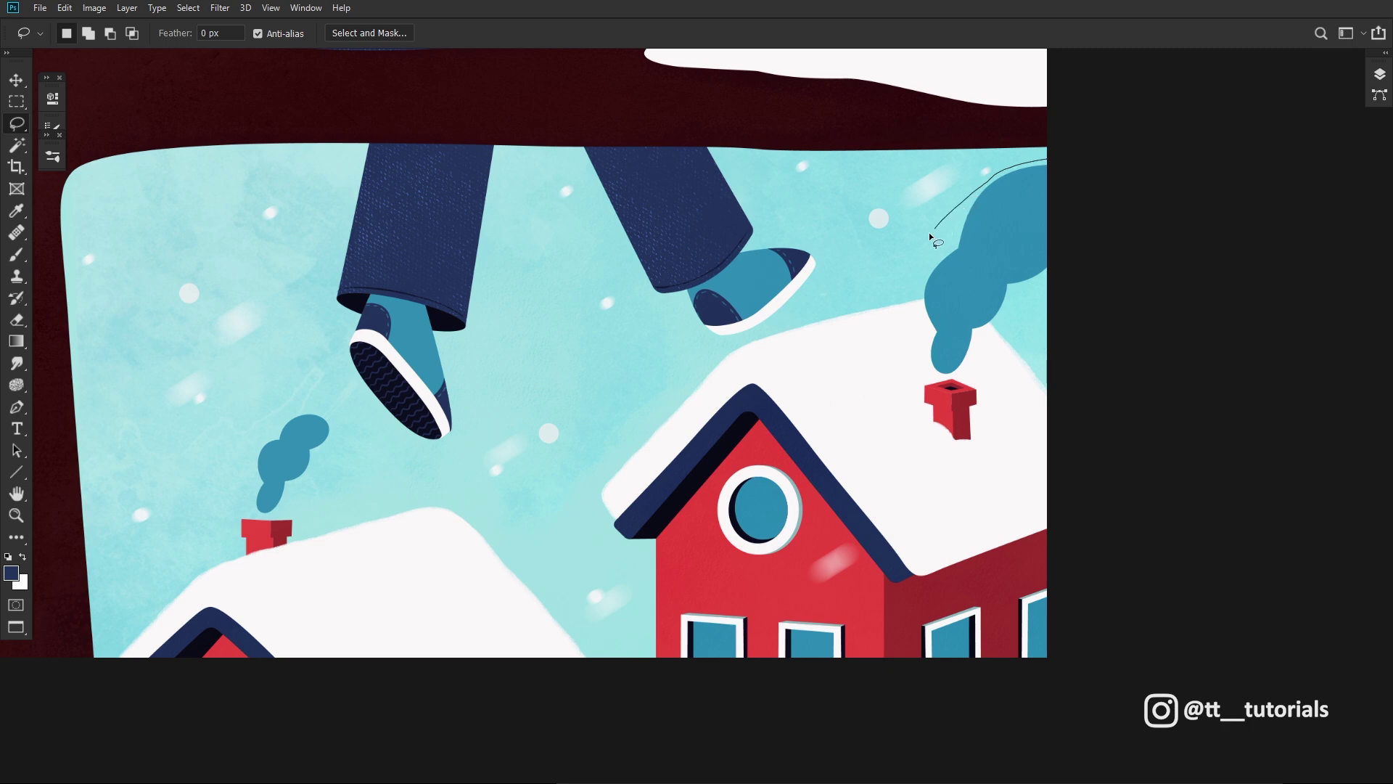
Lasso the lower snowy houses, copy them to a new layer, and deselect.
{"action": "left_click_drag", "start_coordinate": [812, 319], "coordinate": [557, 497]}
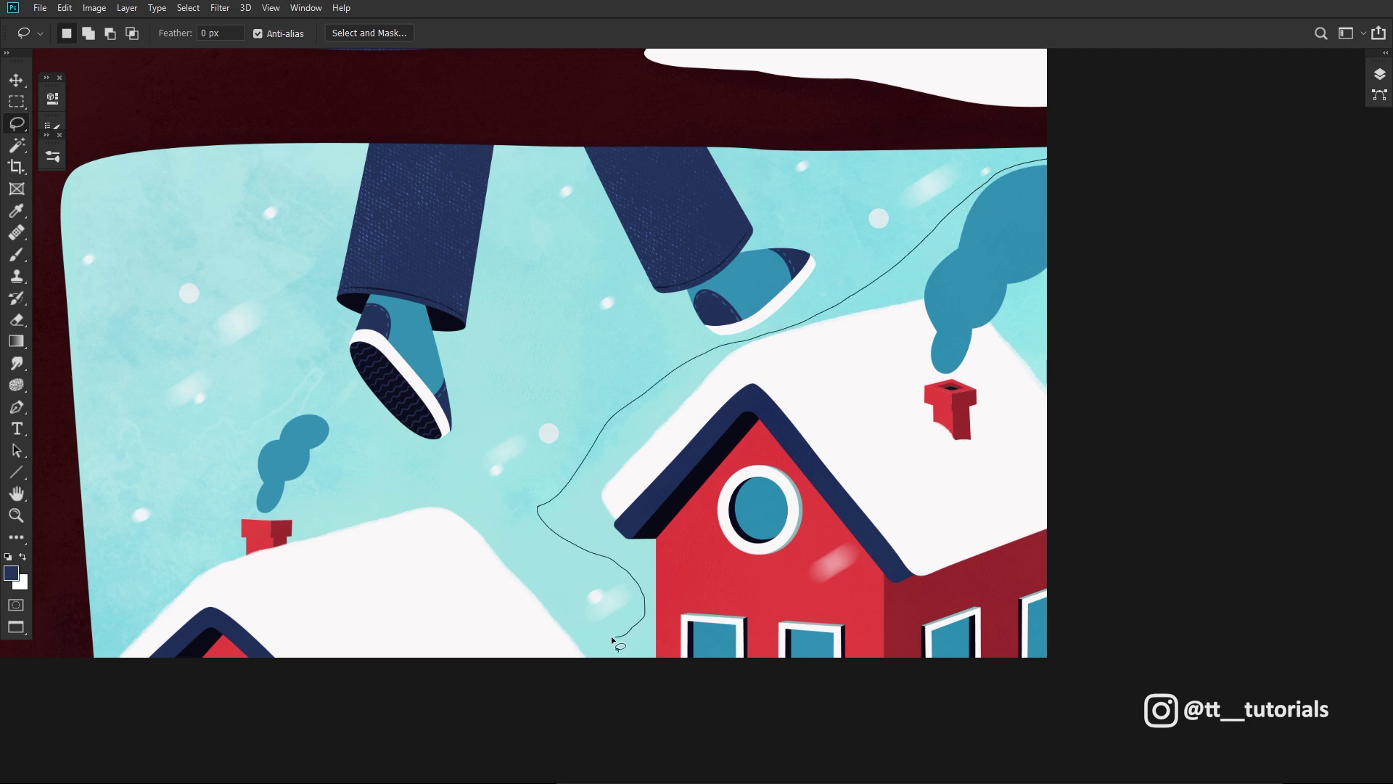
{"action": "left_click_drag", "start_coordinate": [611, 635], "coordinate": [610, 697]}
{"action": "key", "text": "v"}
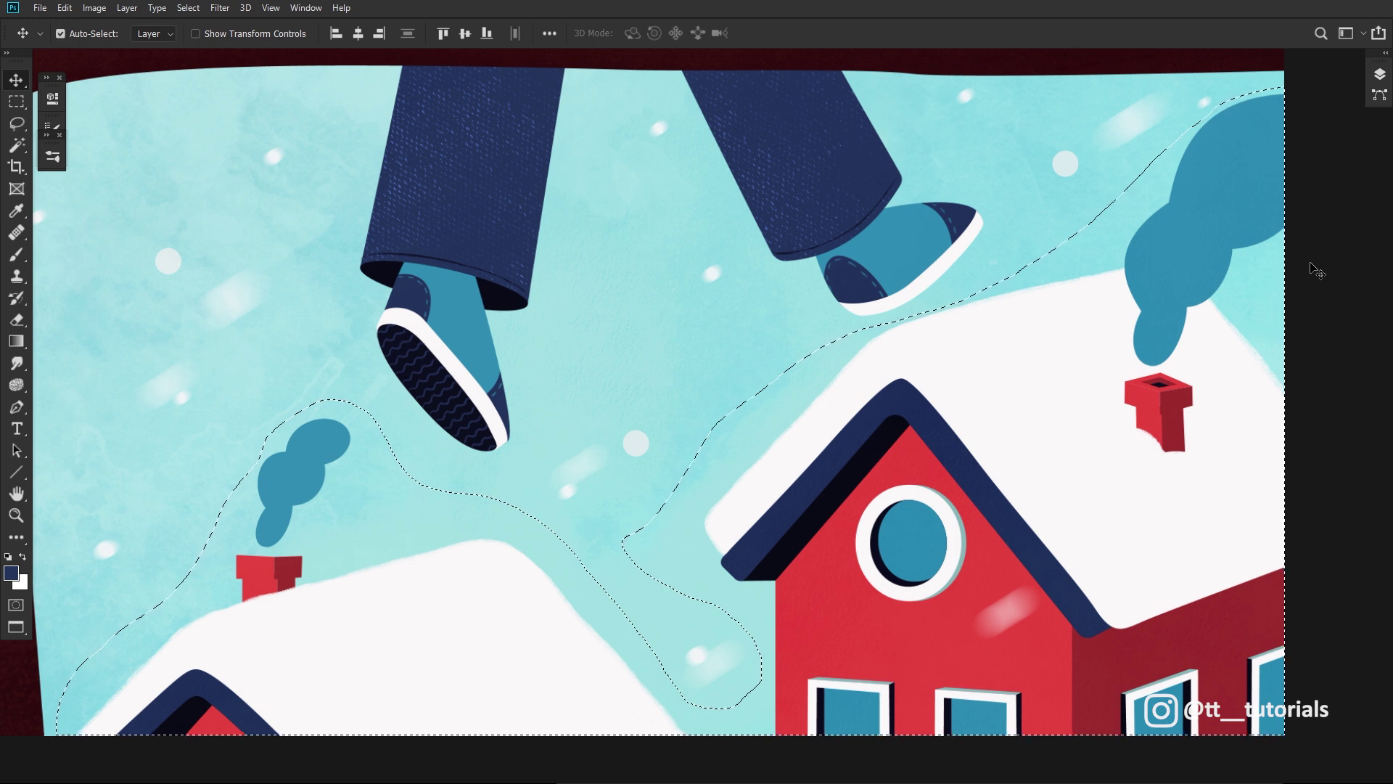
{"action": "key", "text": "ctrl+d"}
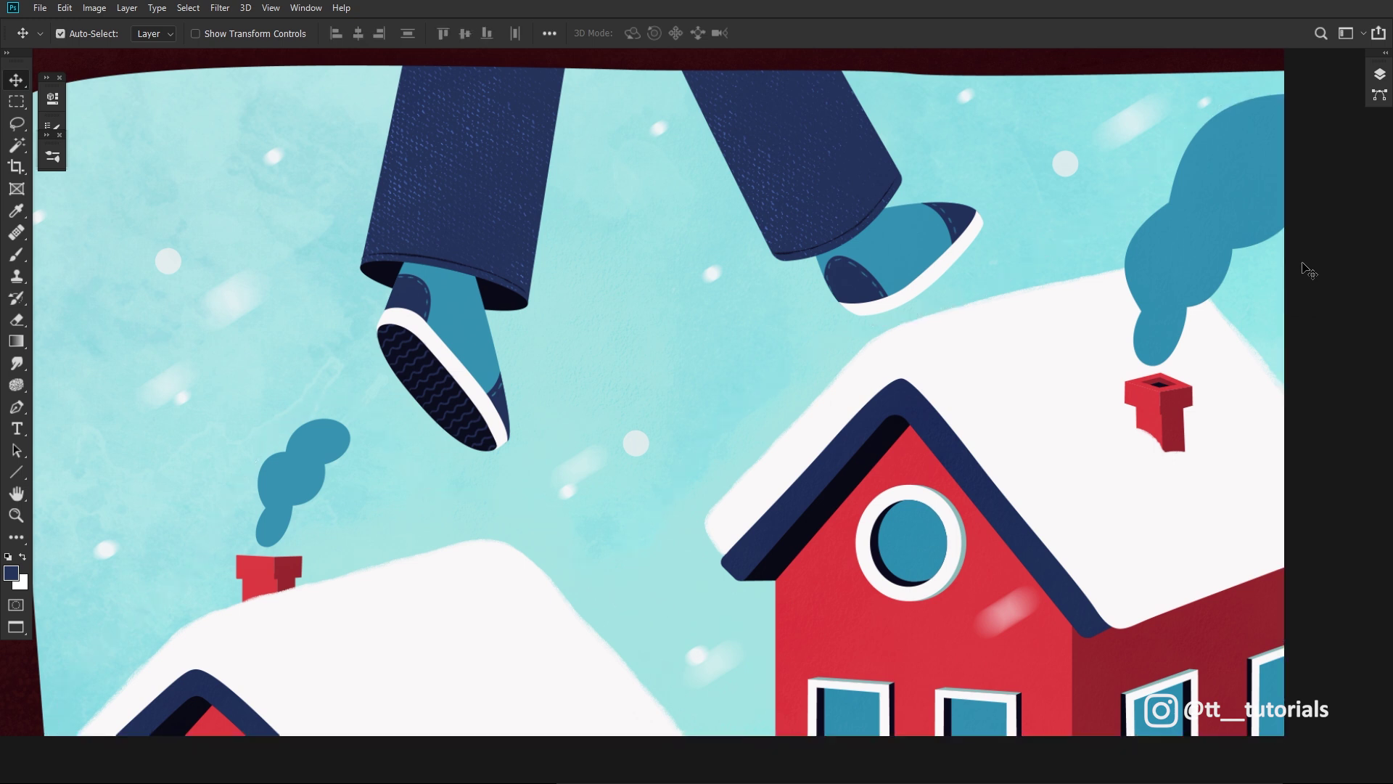
{"action": "key", "text": "F7"}
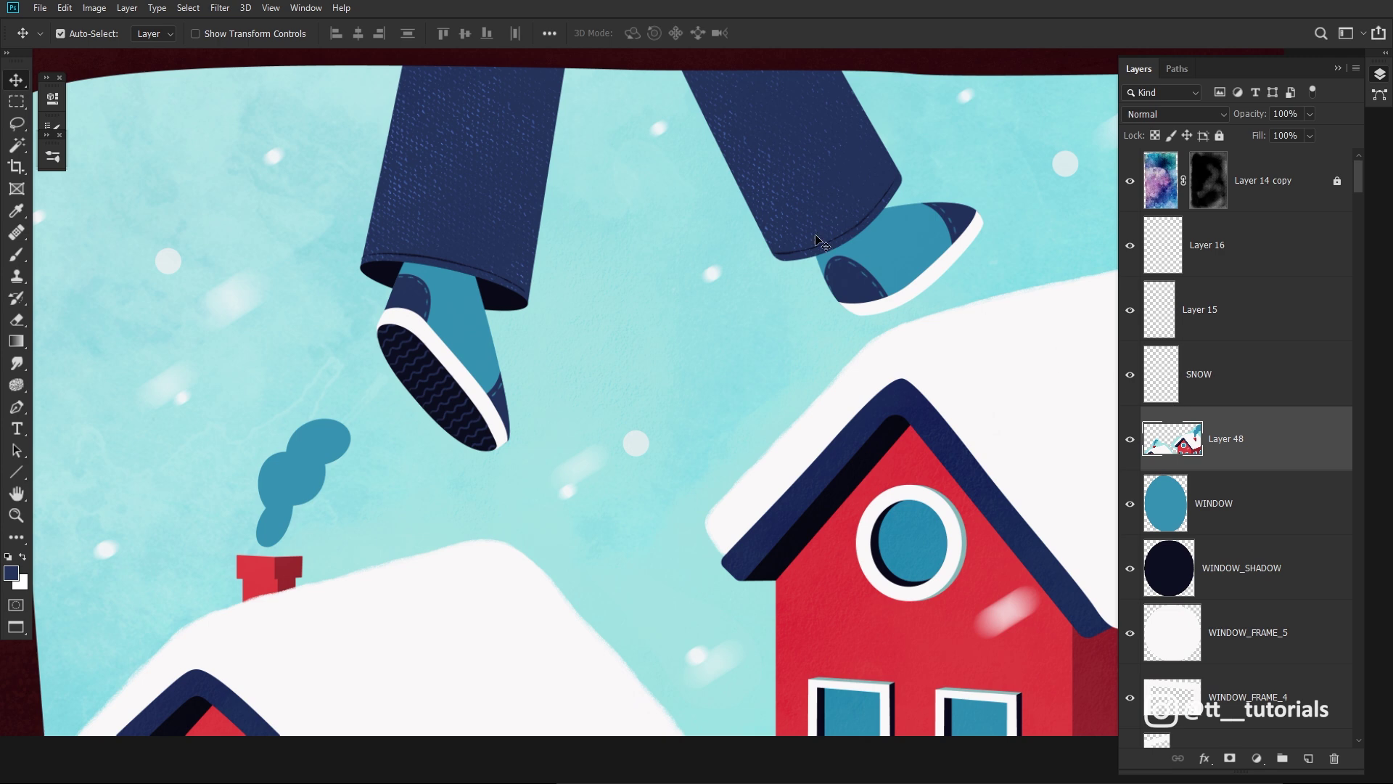
Apply Lens Blur to the houses layer with Blur Focal Distance 96.
{"action": "left_click", "coordinate": [220, 9]}
{"action": "mouse_move", "coordinate": [261, 172]}
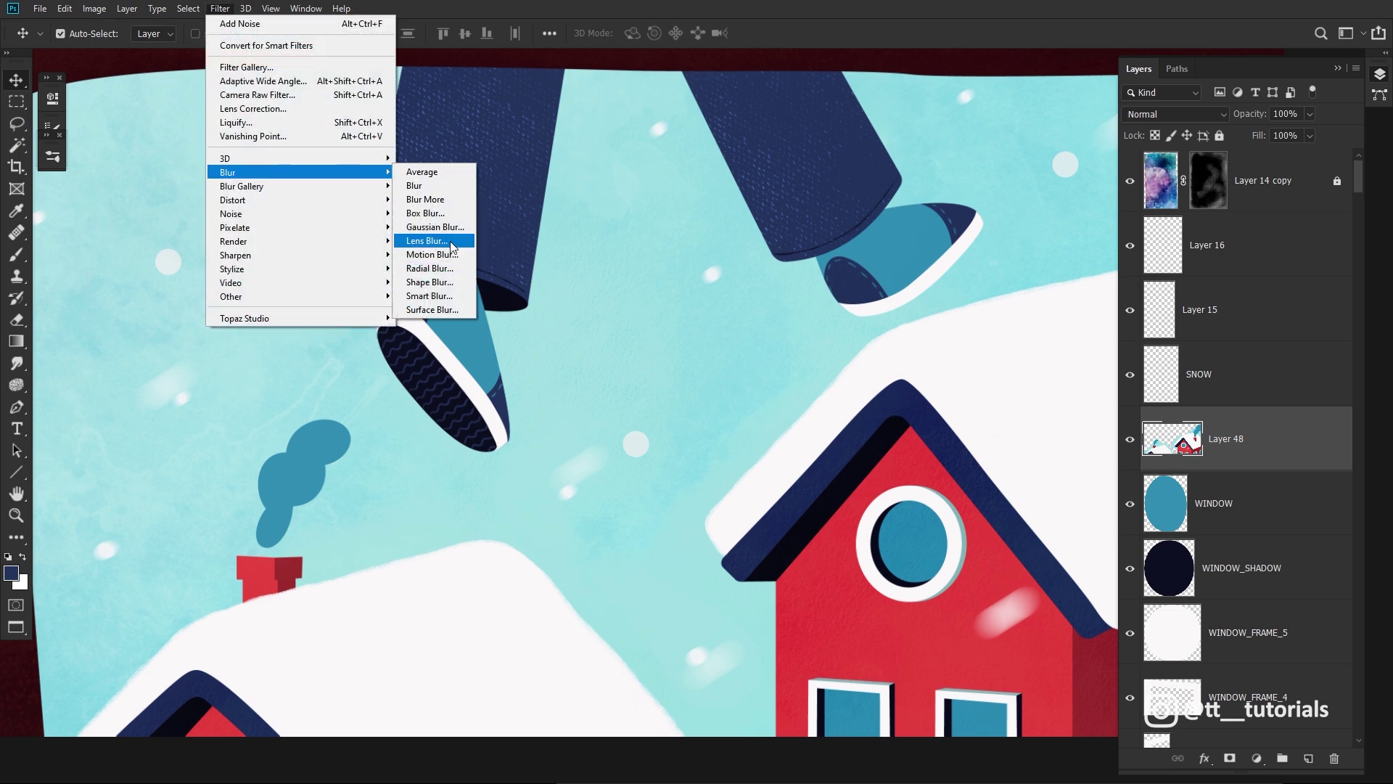
{"action": "left_click", "coordinate": [461, 248]}
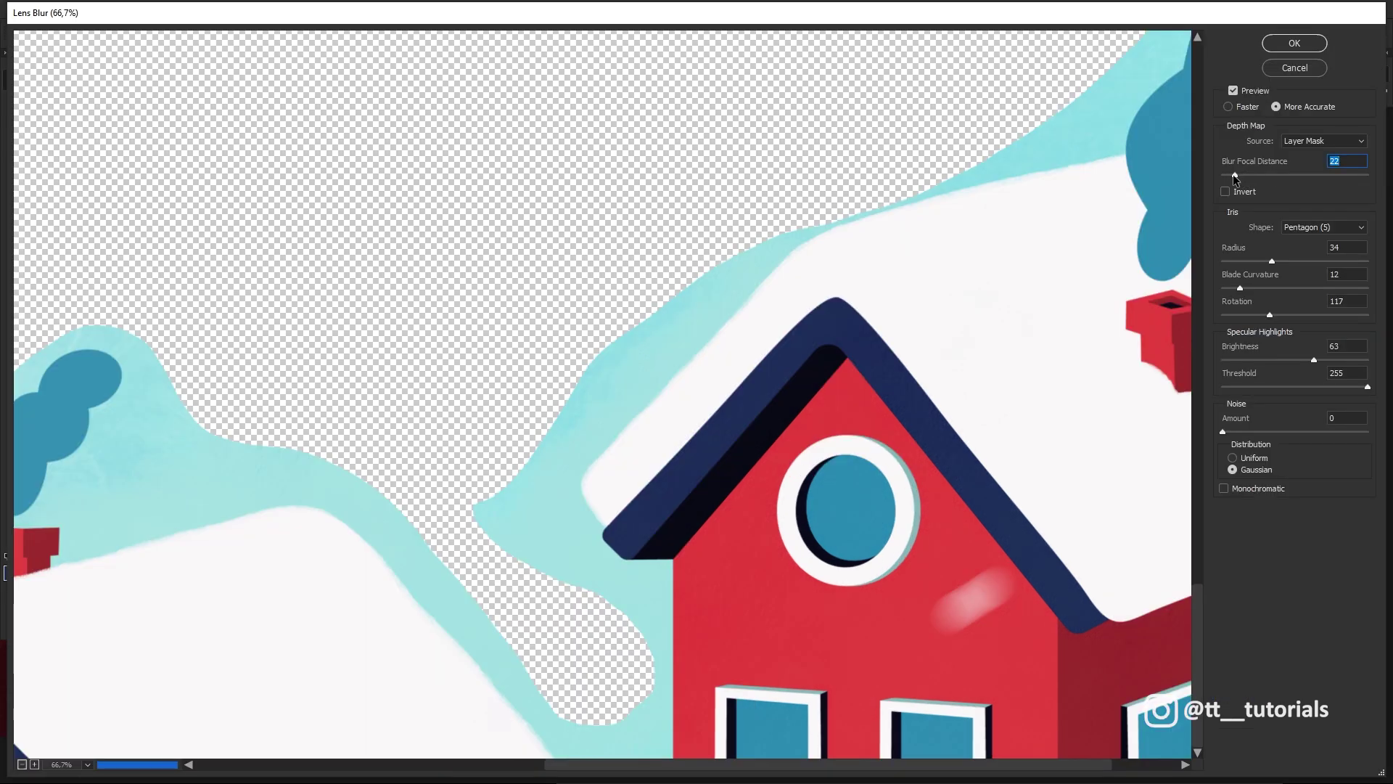
{"action": "left_click_drag", "start_coordinate": [1234, 175], "coordinate": [1277, 173]}
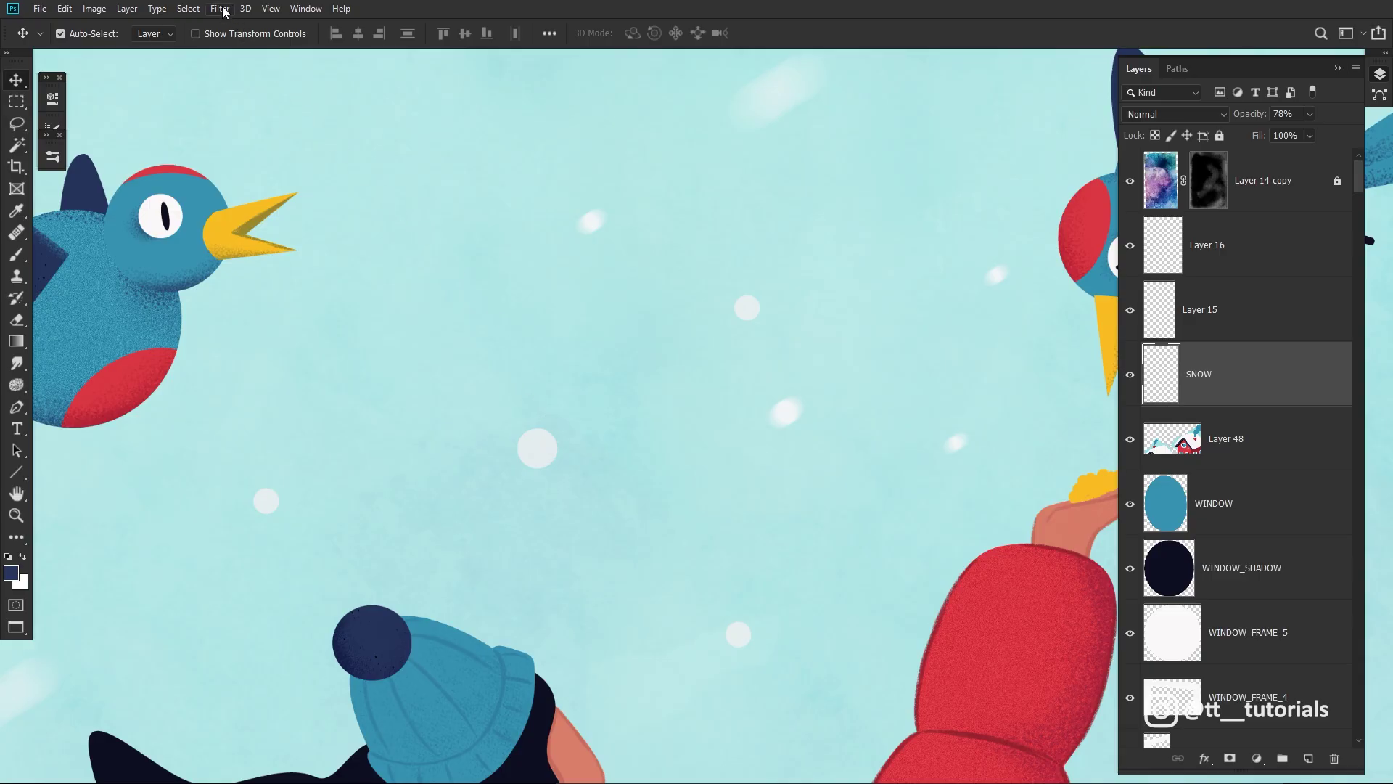
{"action": "left_click", "coordinate": [223, 12]}
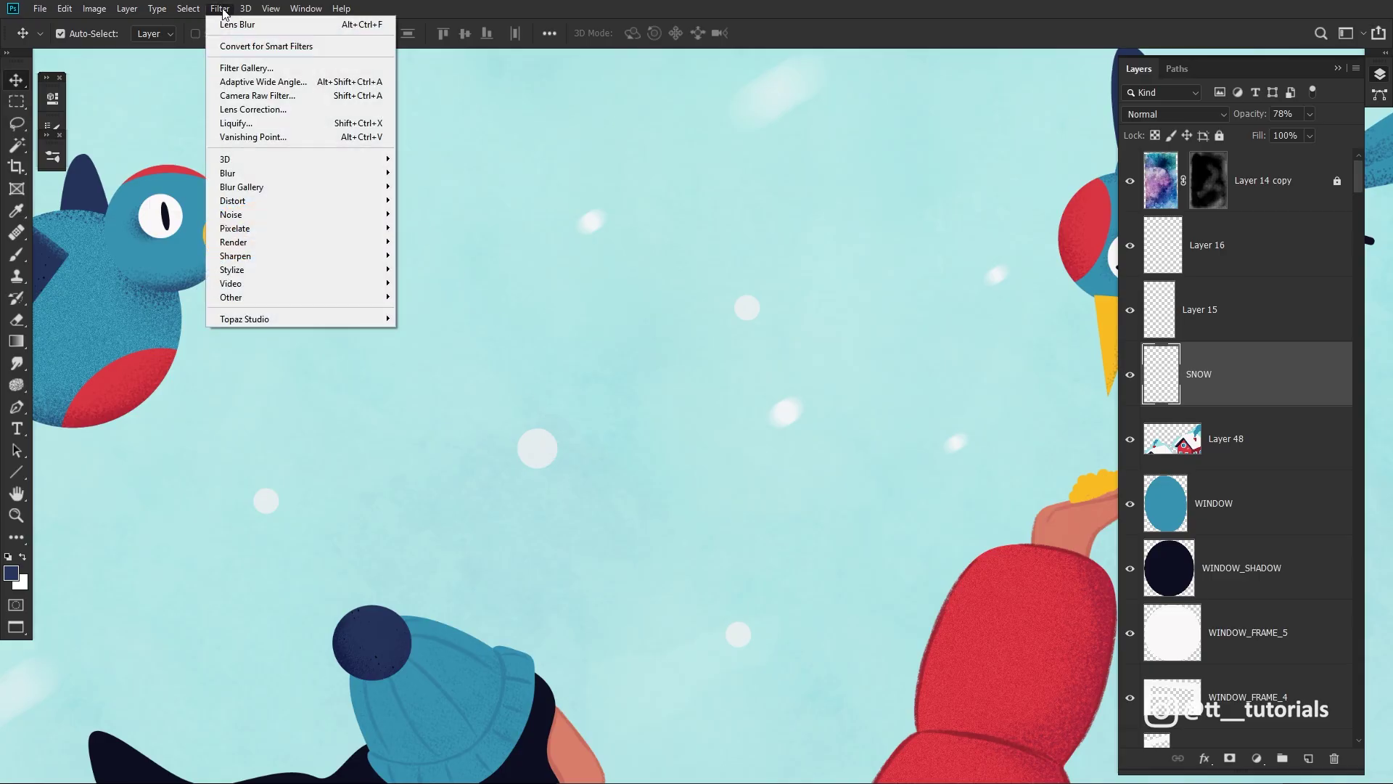
{"action": "mouse_move", "coordinate": [227, 174]}
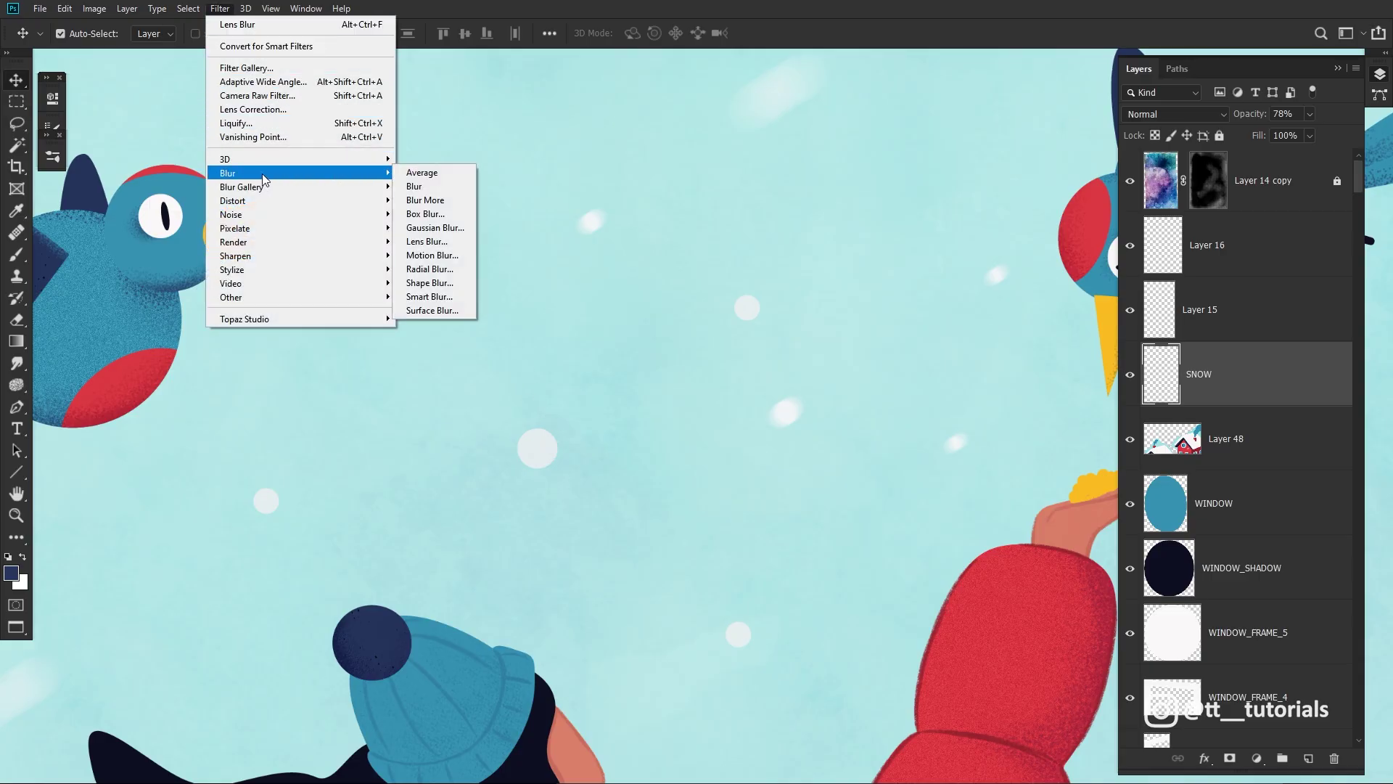
Preview a 32° Motion Blur on the SNOW layer with a longer Distance.
{"action": "left_click", "coordinate": [457, 260]}
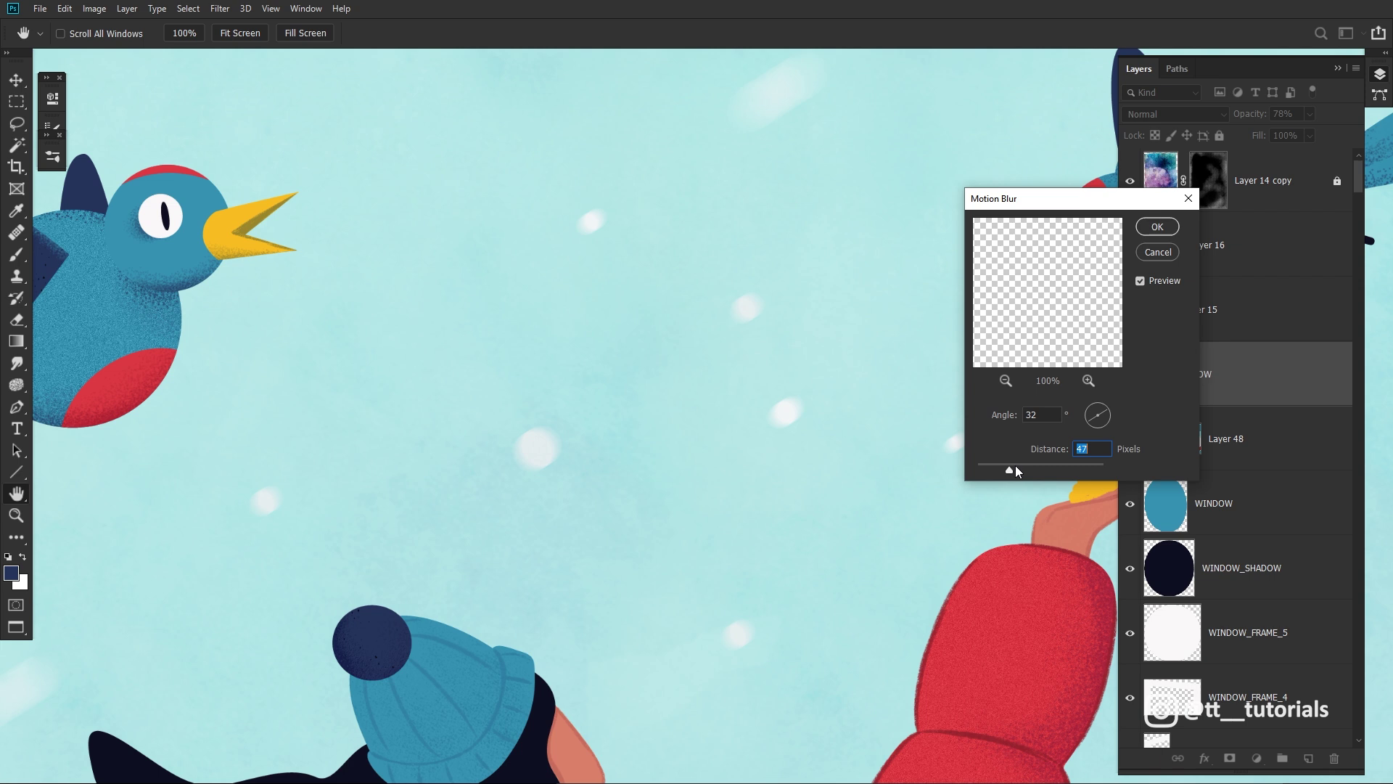
{"action": "mouse_move", "coordinate": [1018, 465]}
{"action": "left_mouse_down"}
{"action": "mouse_move", "coordinate": [1035, 468]}
{"action": "mouse_move", "coordinate": [1019, 468]}
{"action": "left_mouse_up"}
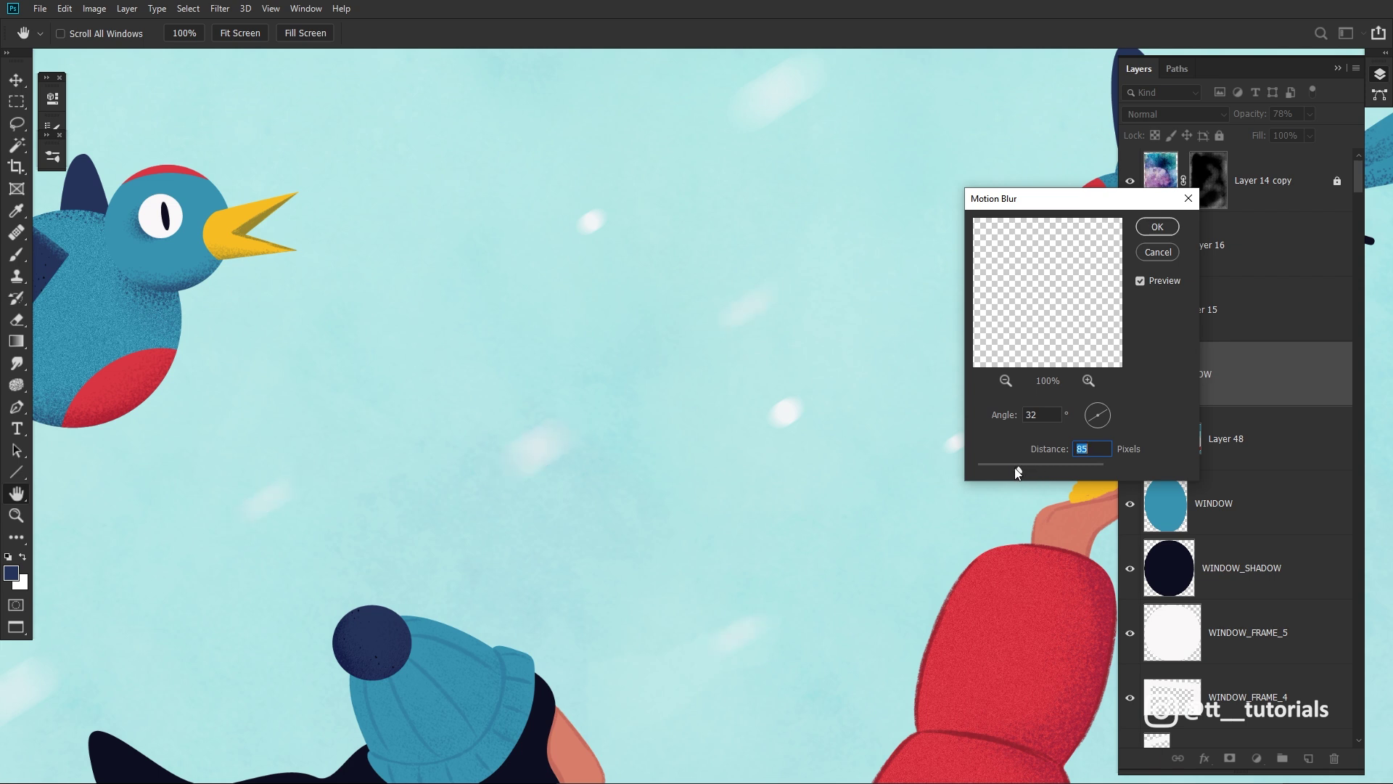